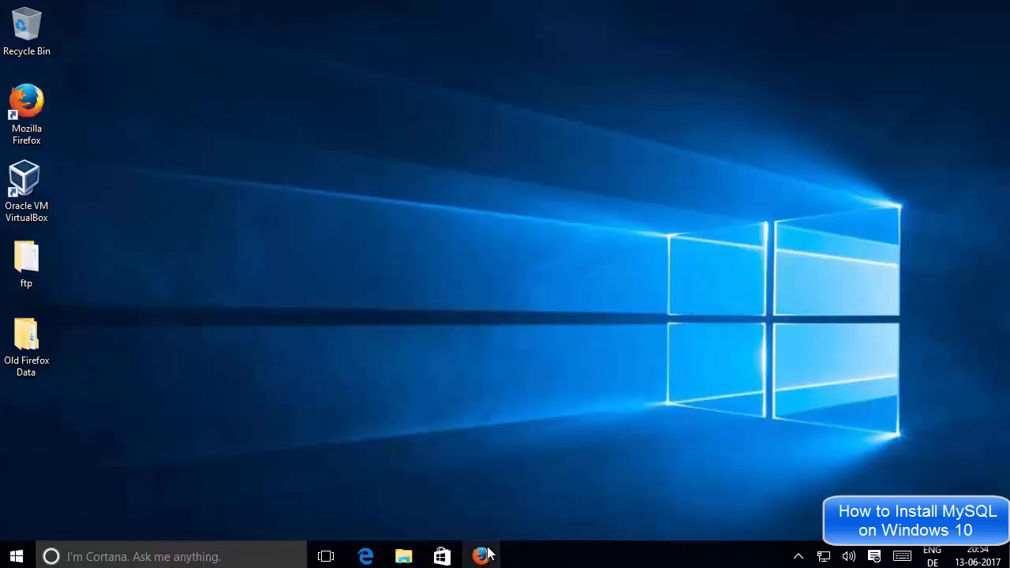
Restore Firefox showing the Google search results for 'download mysql'
click(480, 555)
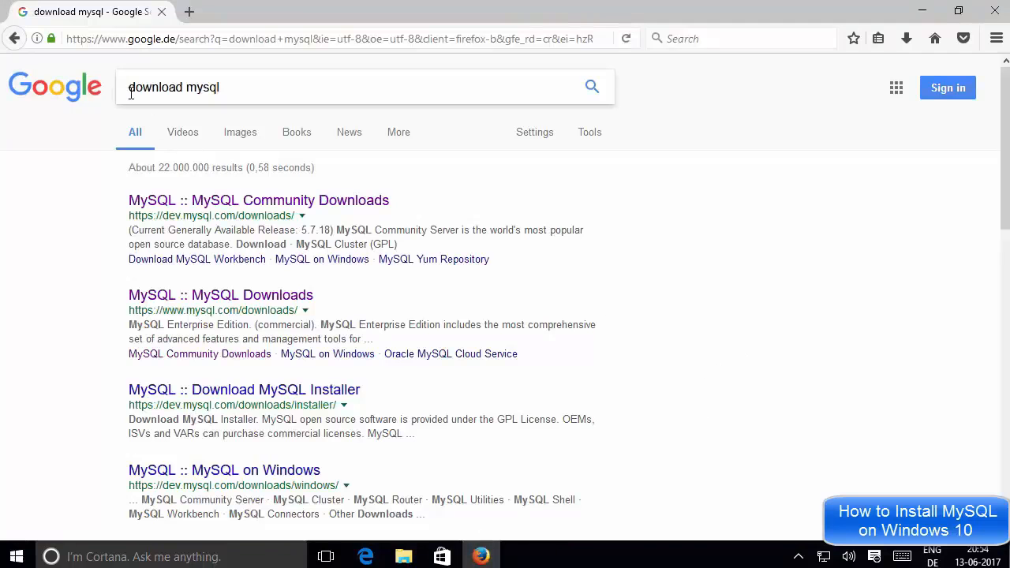
click(232, 87)
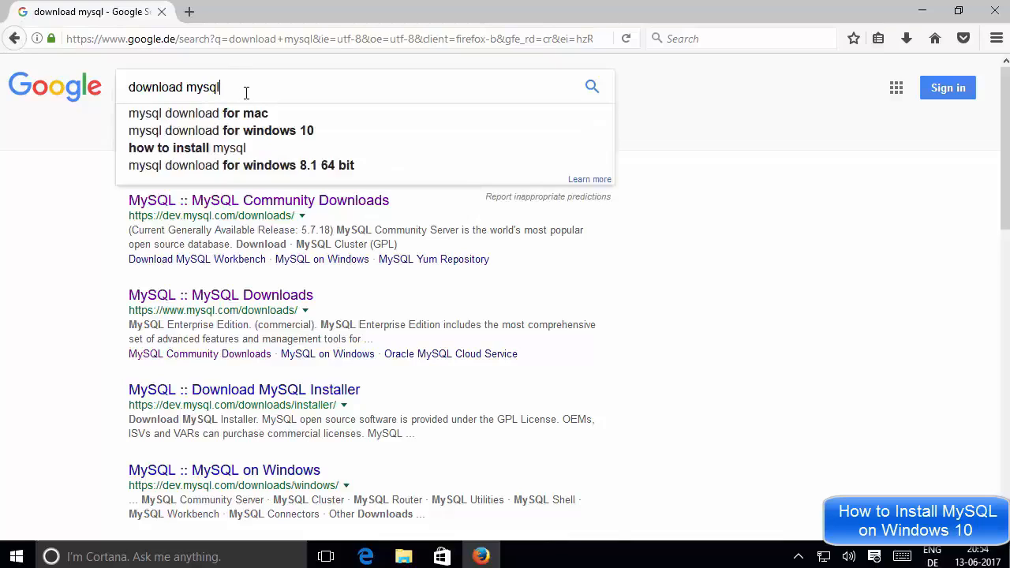
drag(246, 93, 135, 84)
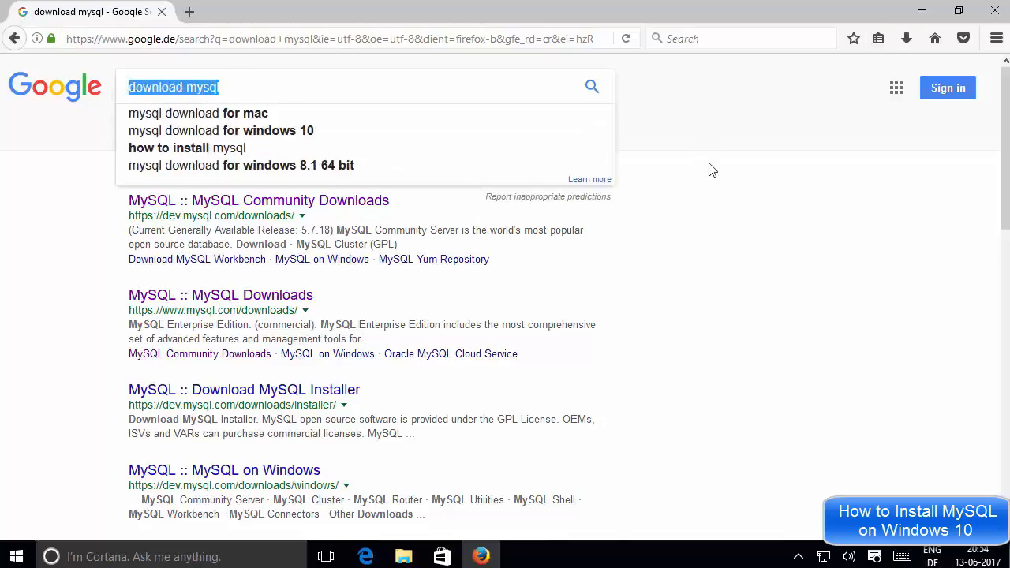
click(700, 180)
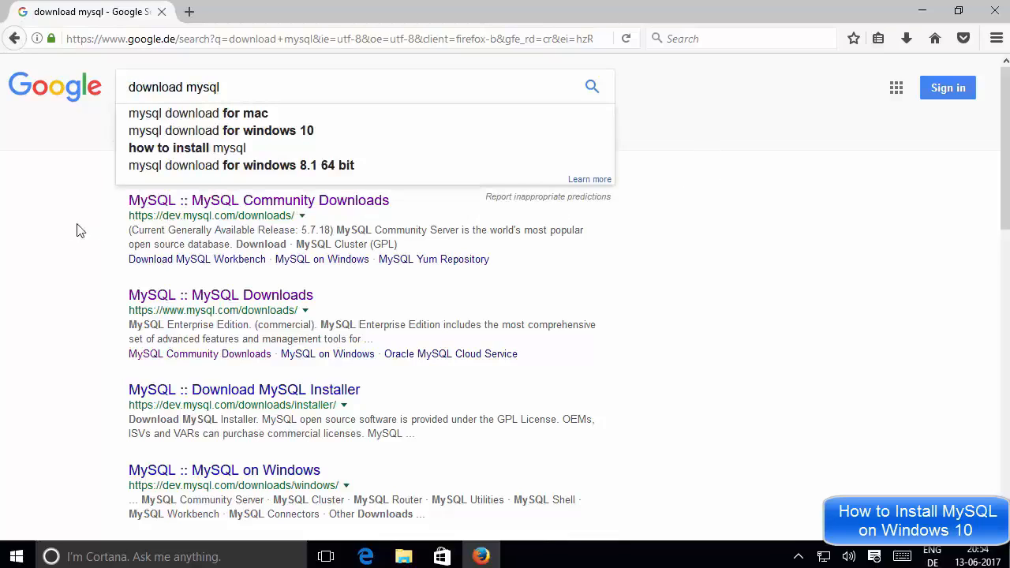
click(594, 90)
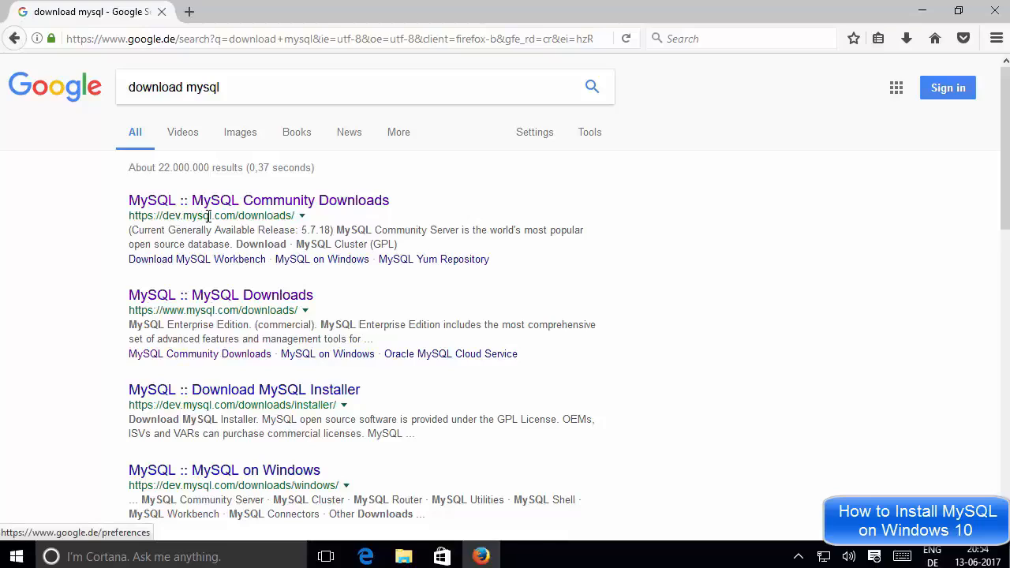
Open the MySQL result in a new tab and reach mysql.com/downloads' Community Edition section
middle_click(276, 207)
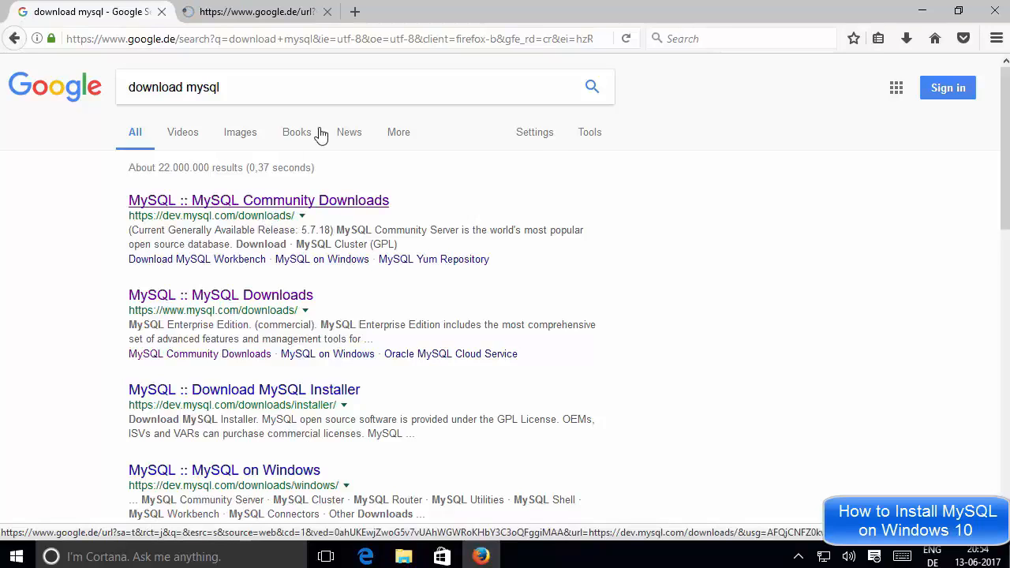
click(271, 18)
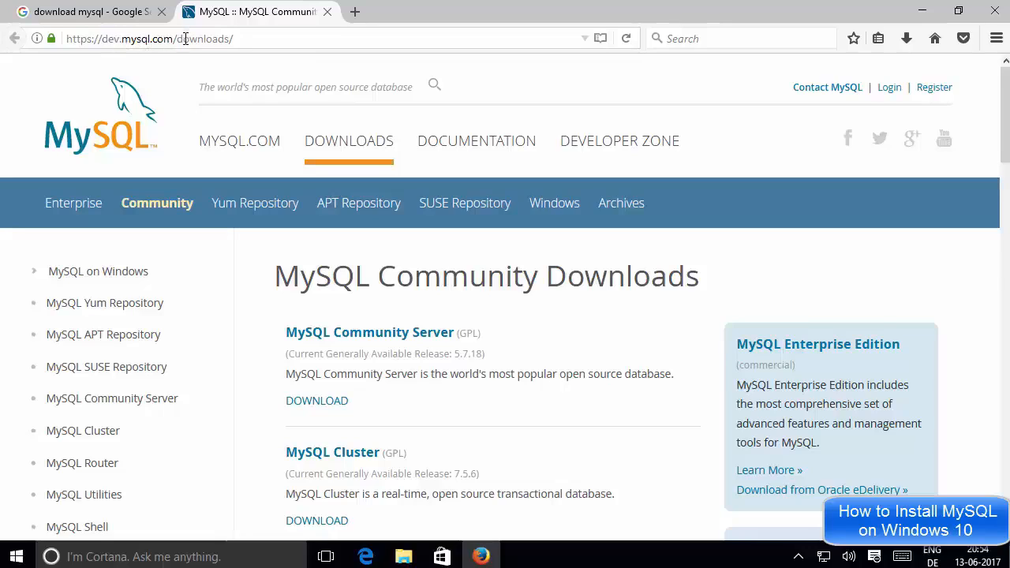
click(111, 117)
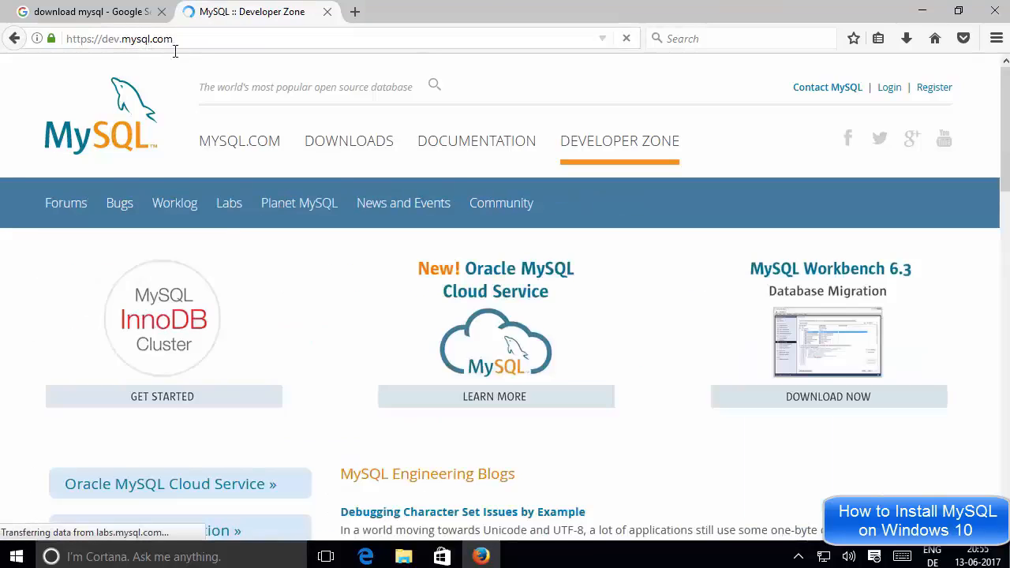
click(342, 147)
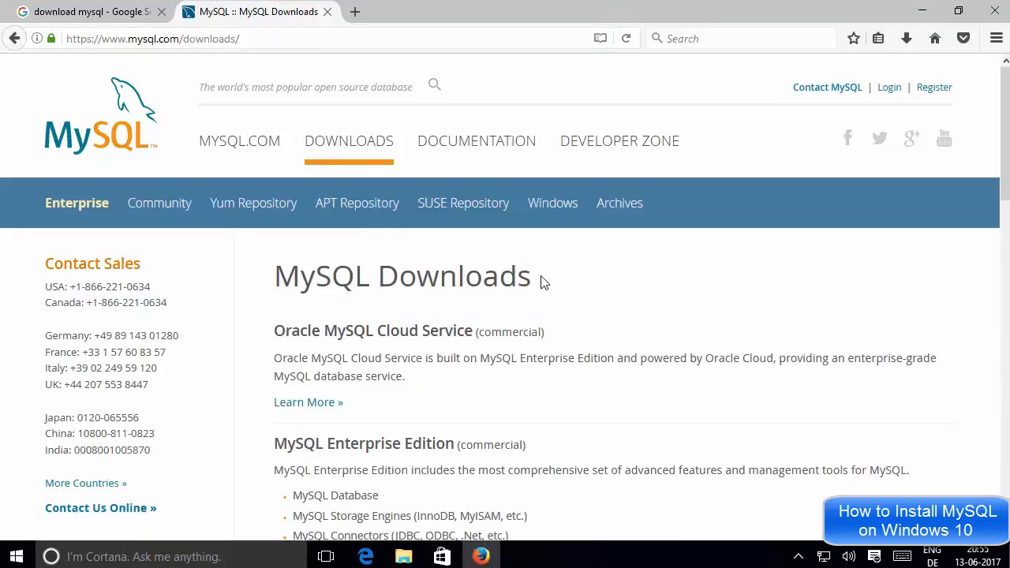
scroll(542, 283, down, 2)
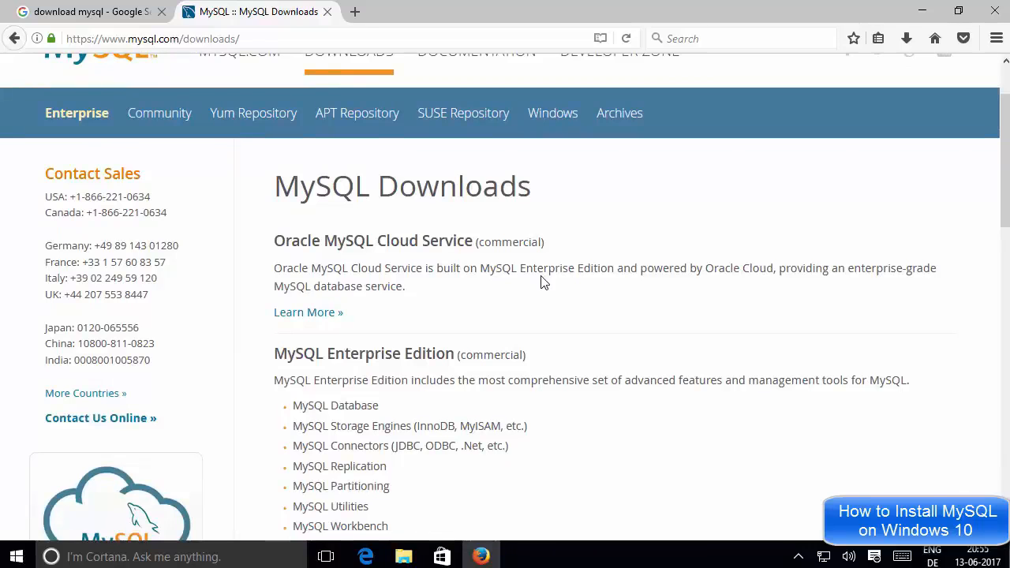
scroll(540, 262, down, 7)
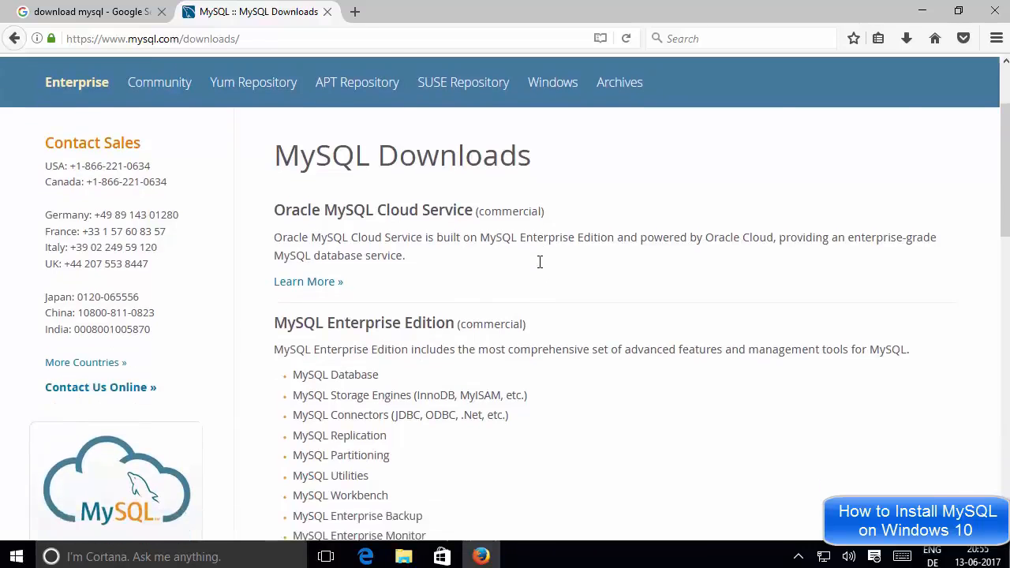
scroll(538, 266, down, 9)
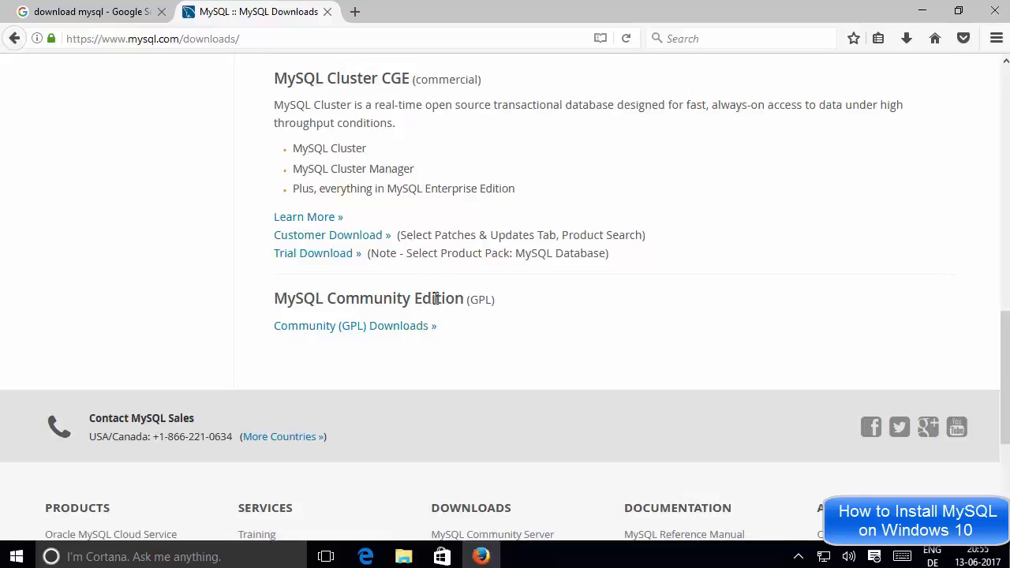
Open Community (GPL) Downloads and browse its Community Server, Cluster and Router listings
click(337, 325)
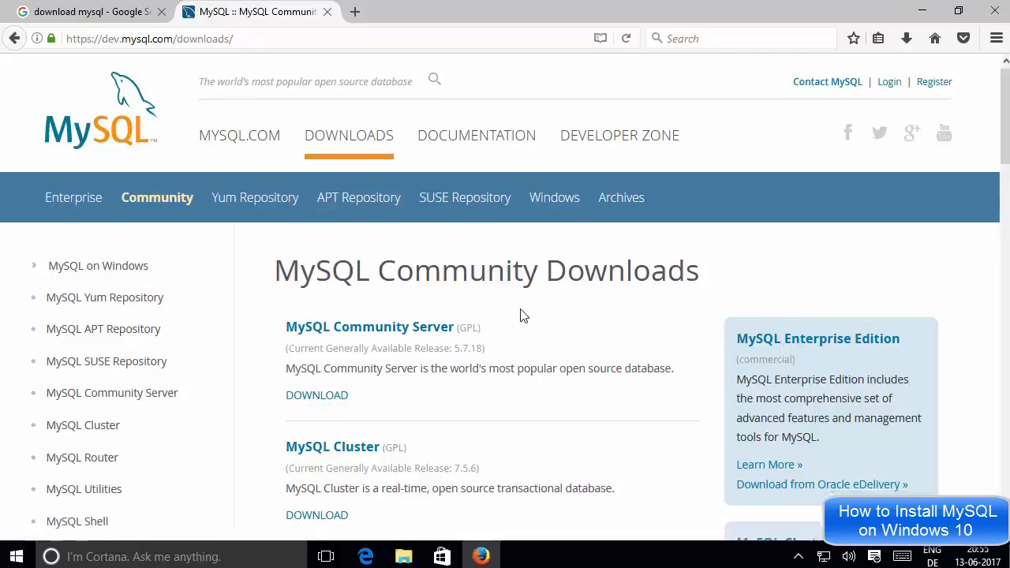
scroll(521, 315, down, 6)
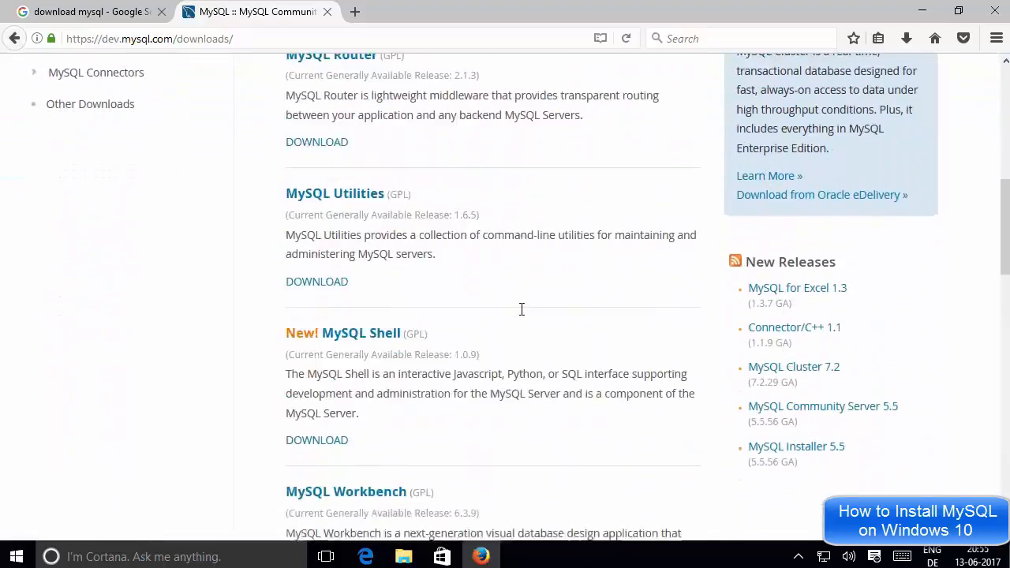
scroll(521, 311, up, 5)
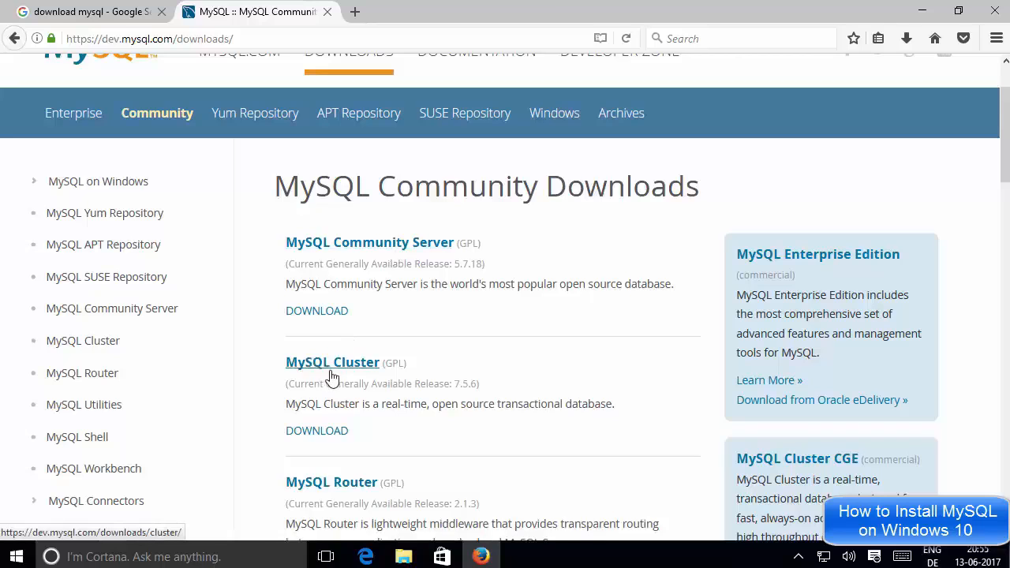
scroll(454, 454, down, 1)
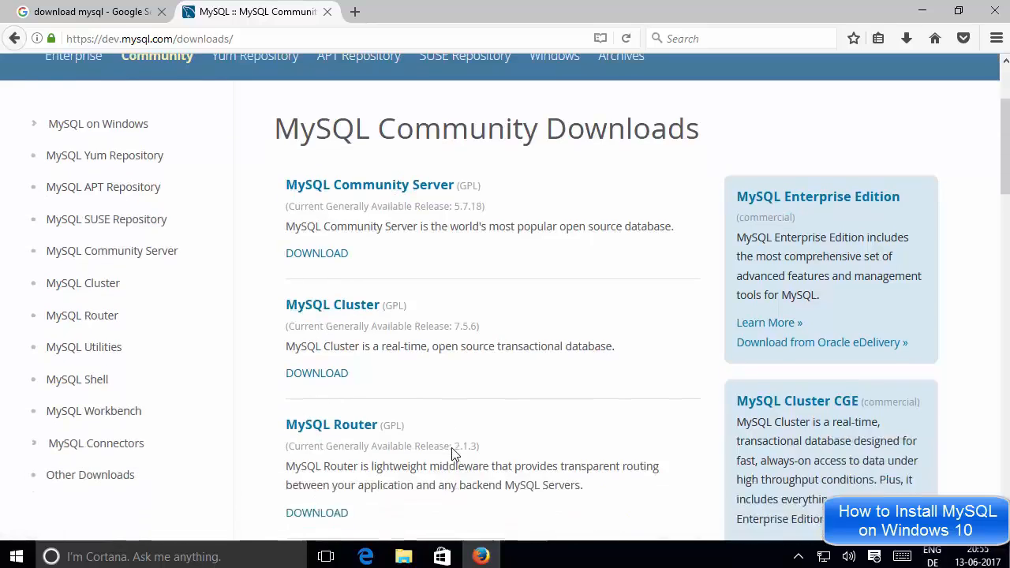
scroll(454, 454, down, 2)
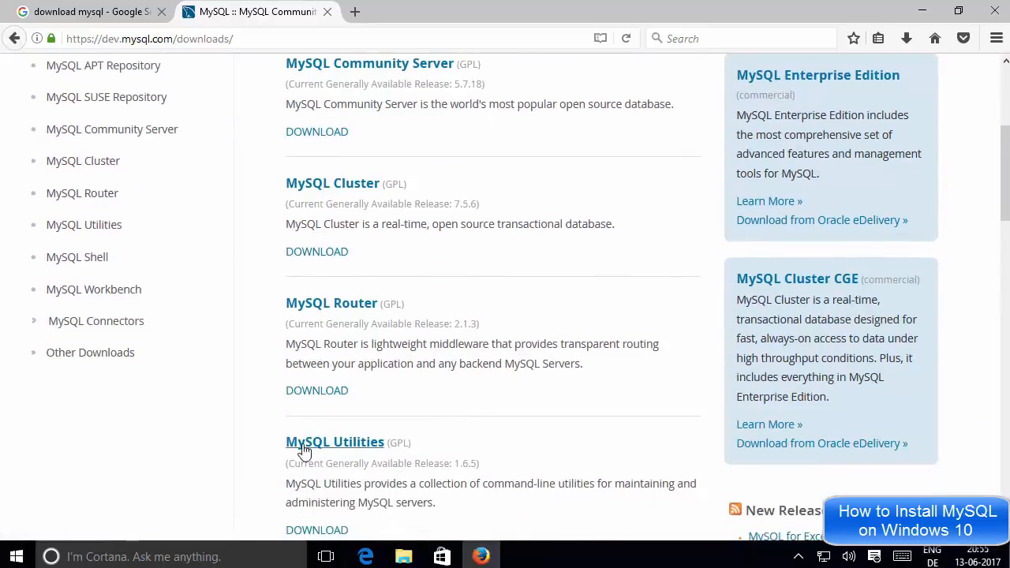
scroll(371, 446, up, 3)
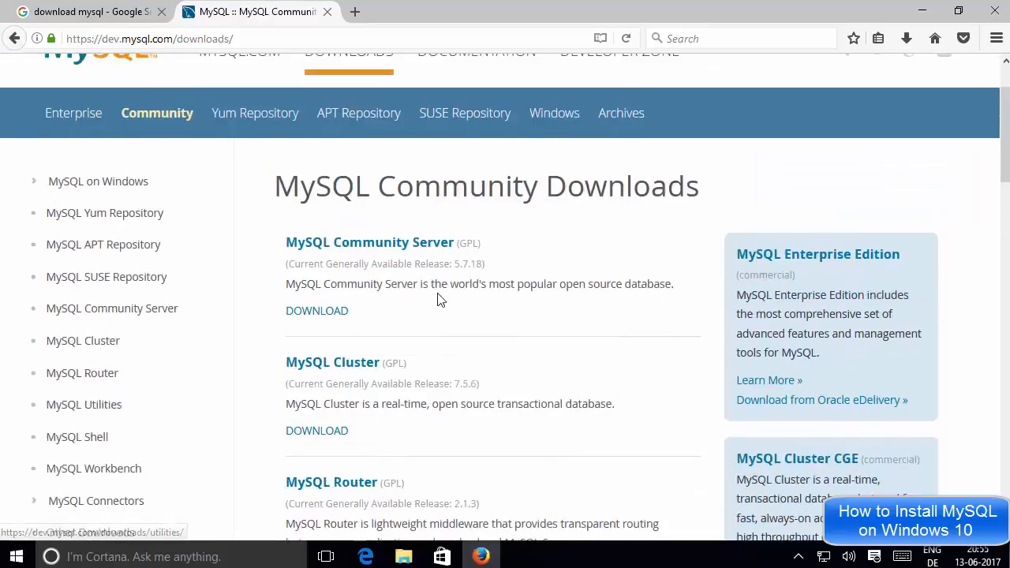
Open the MySQL Community Server 5.7.18 page and scroll to its GA Releases section
click(362, 248)
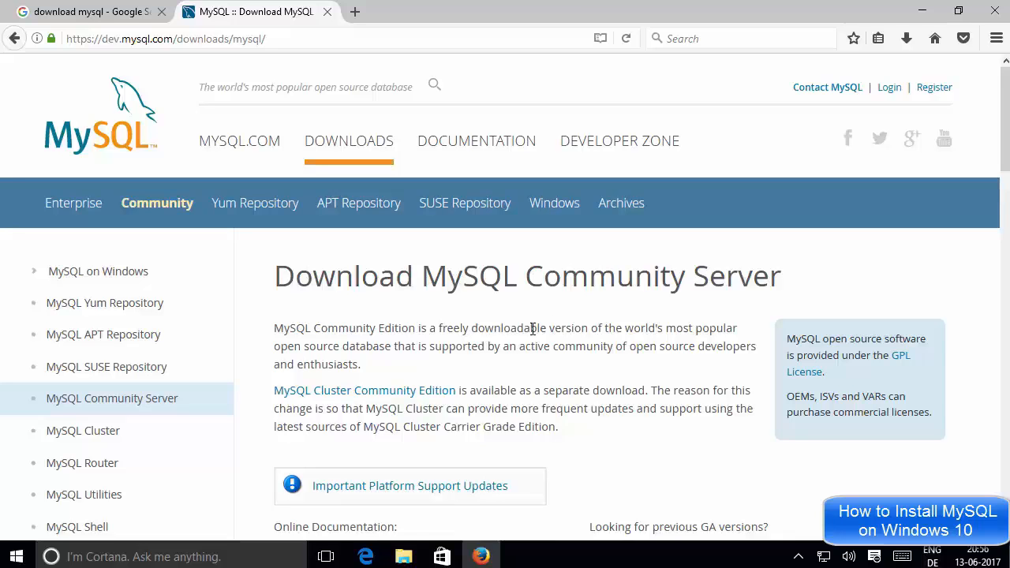
scroll(533, 326, down, 10)
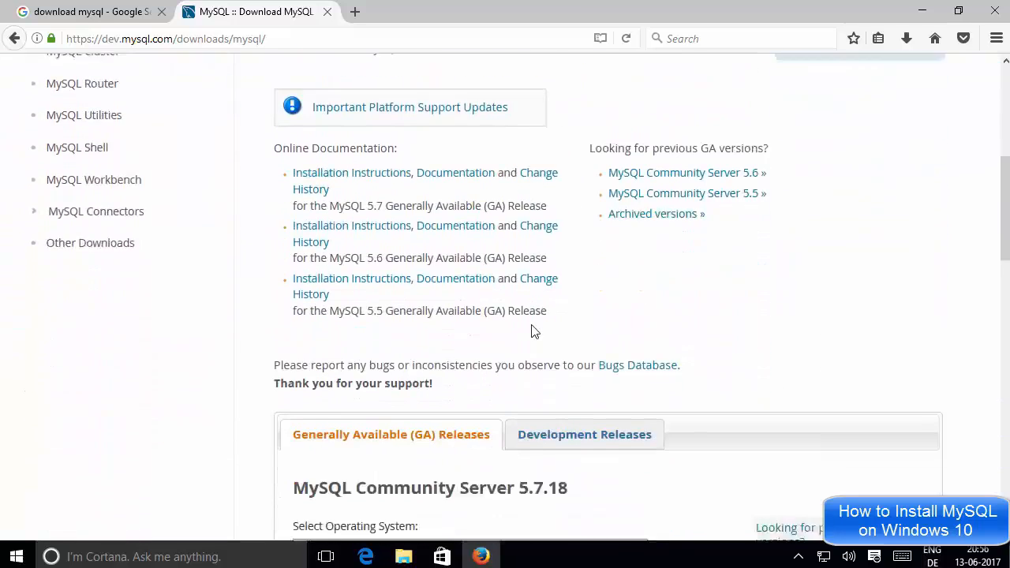
scroll(533, 332, down, 6)
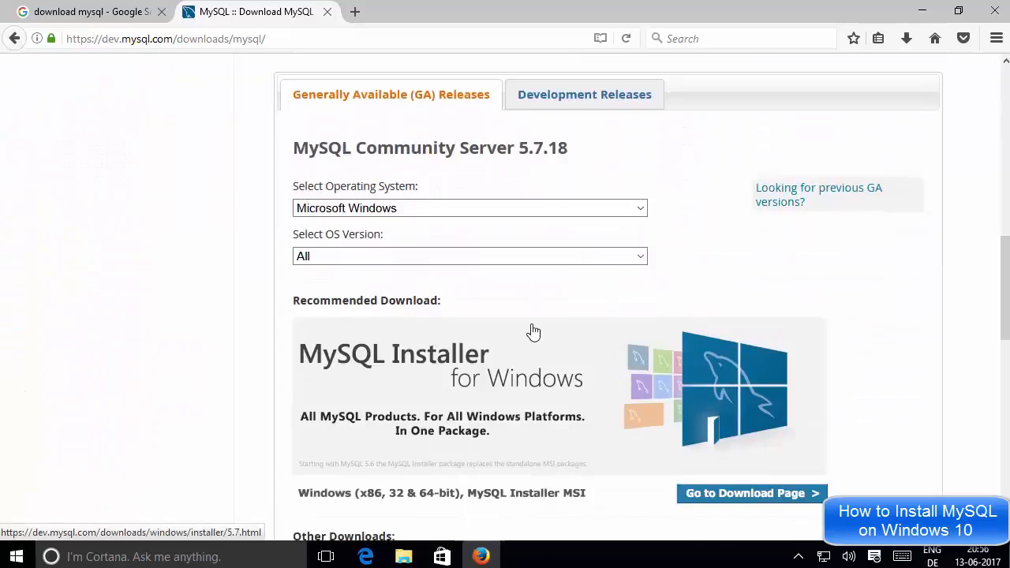
scroll(533, 332, down, 2)
scroll(533, 331, up, 2)
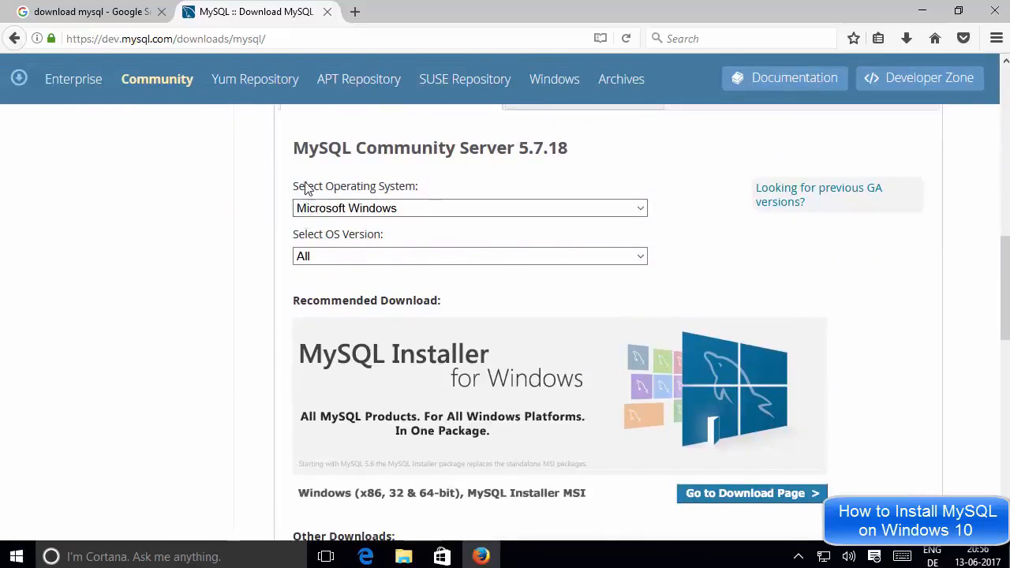
Keep Microsoft Windows as the operating system and All as the OS version
click(352, 212)
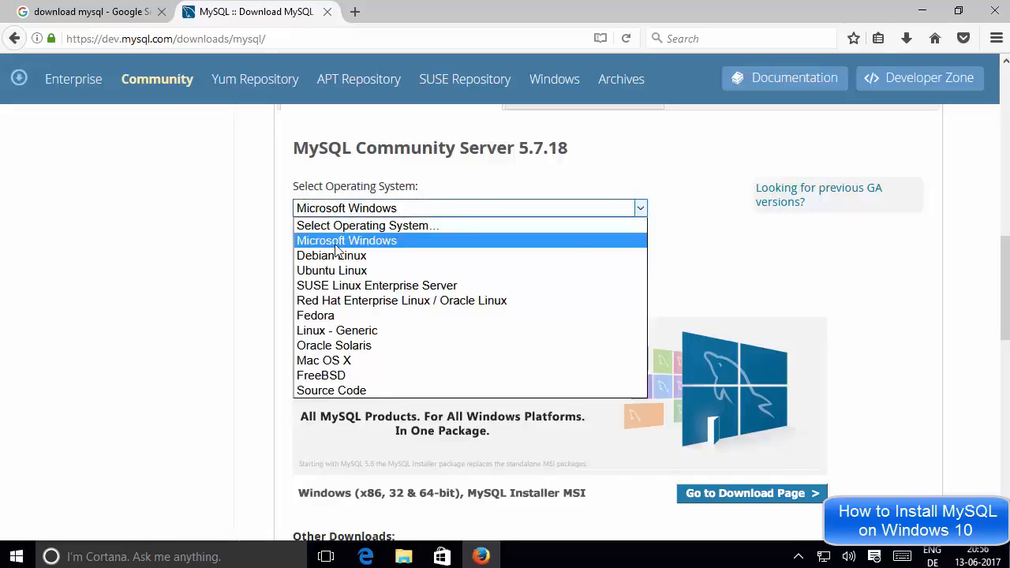
click(354, 237)
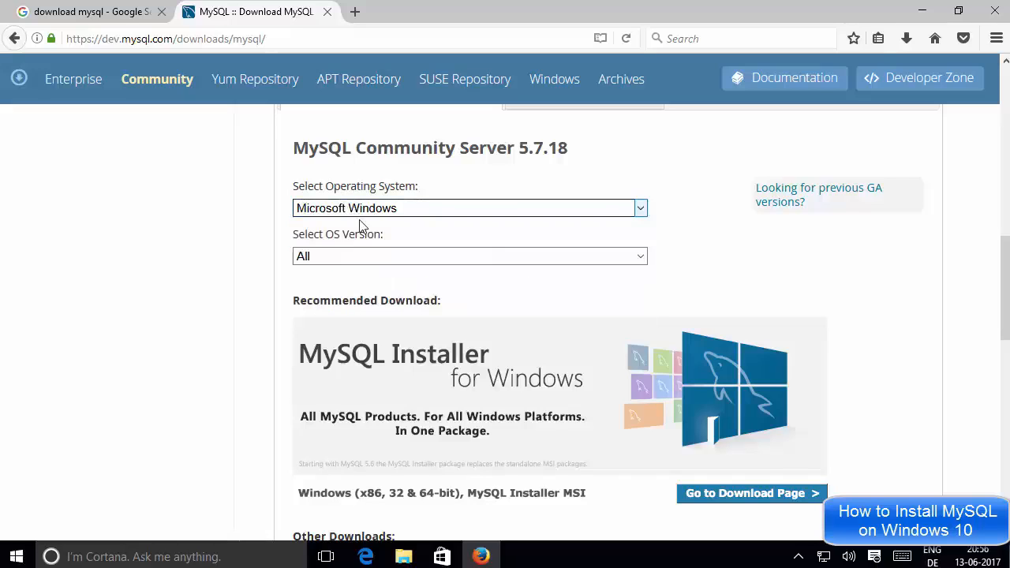
click(333, 260)
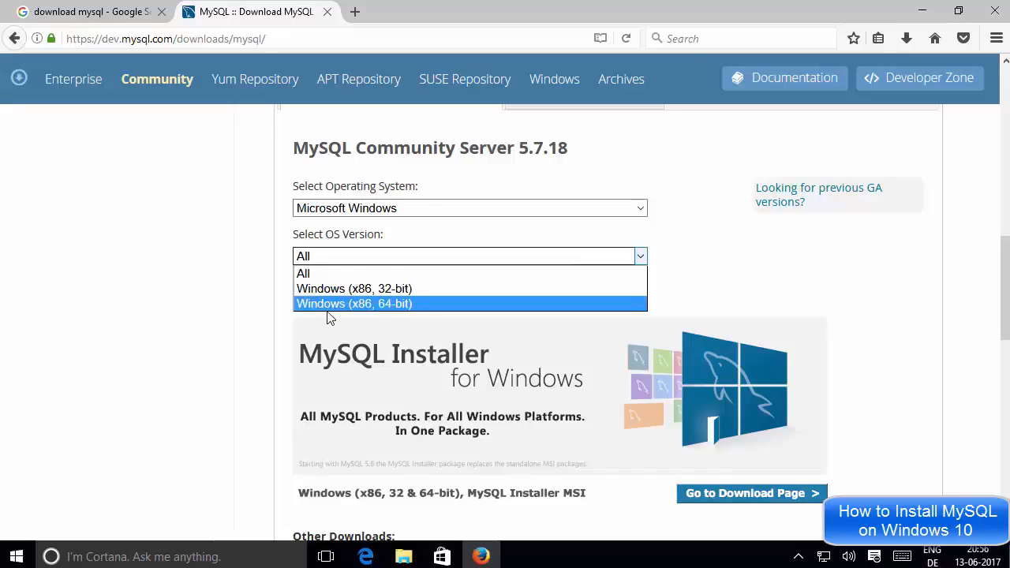
click(278, 299)
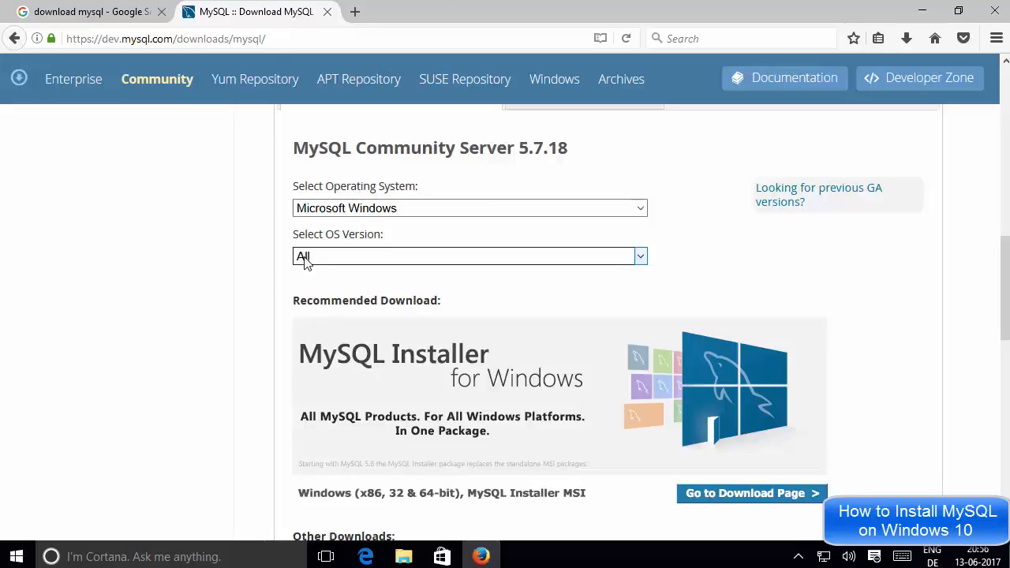
Review the Other Downloads section's 303.9M and 316.1M Windows ZIP archives, then scroll back up
scroll(288, 307, down, 2)
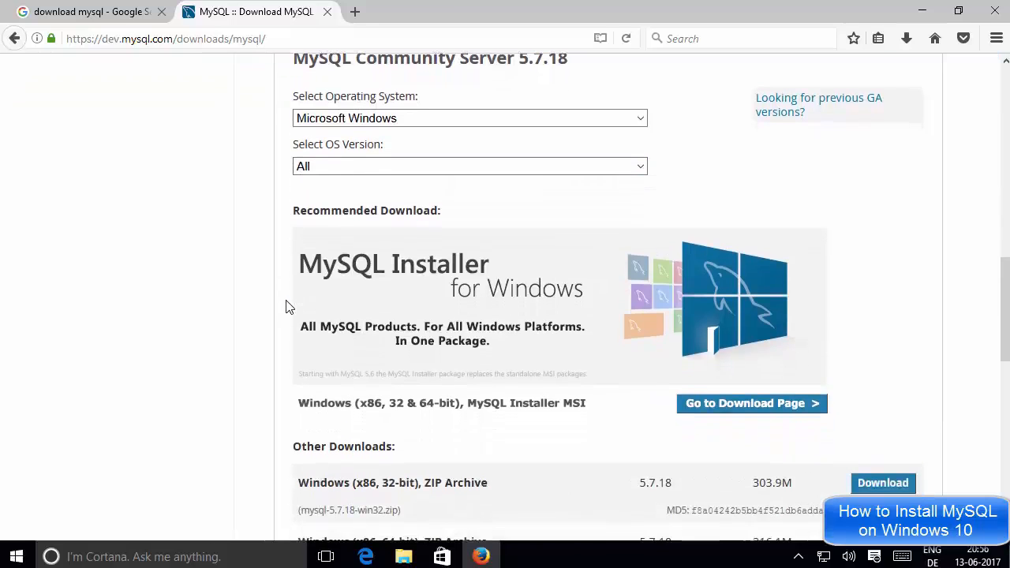
scroll(288, 307, down, 2)
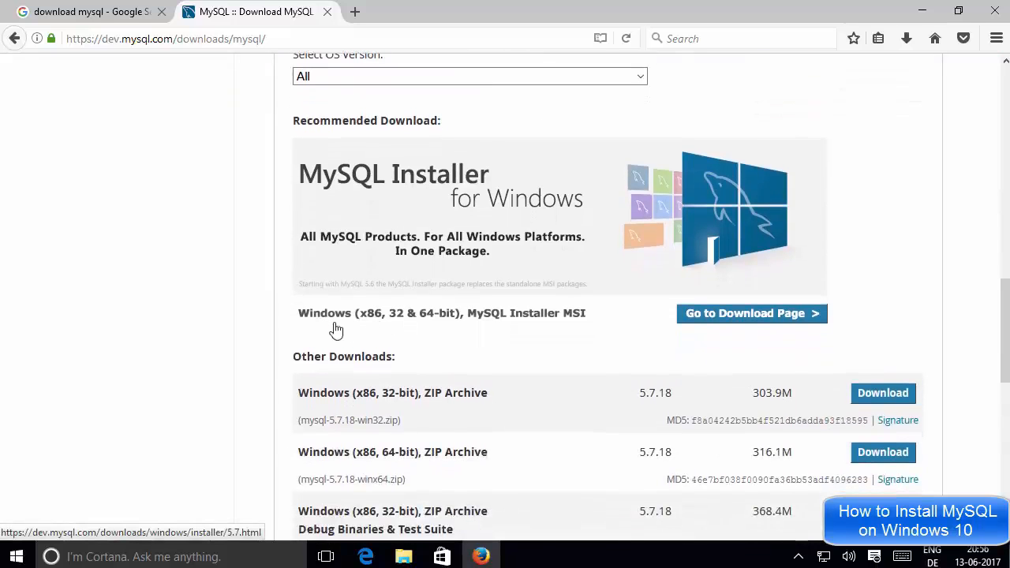
scroll(356, 329, down, 2)
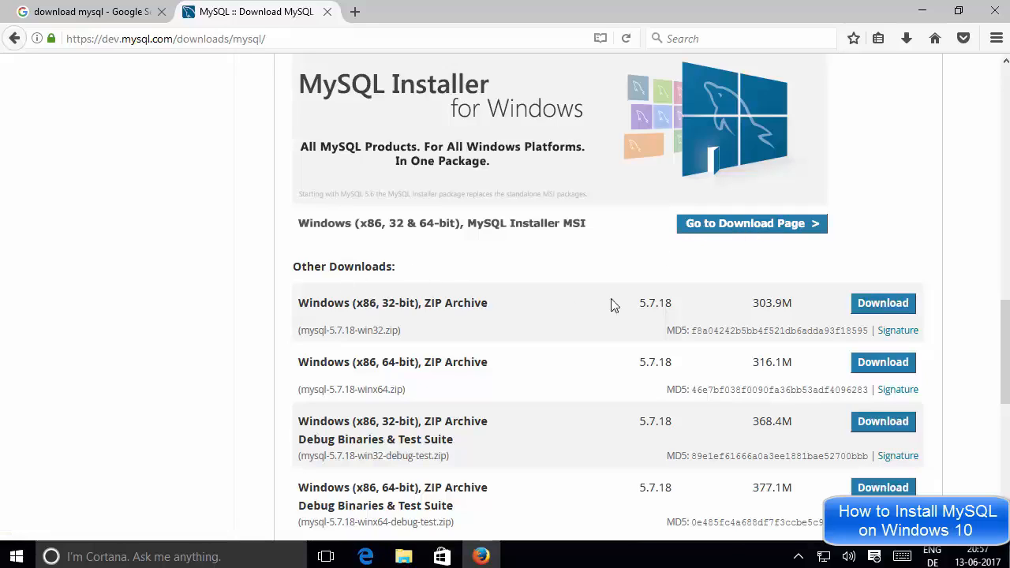
drag(294, 270, 408, 274)
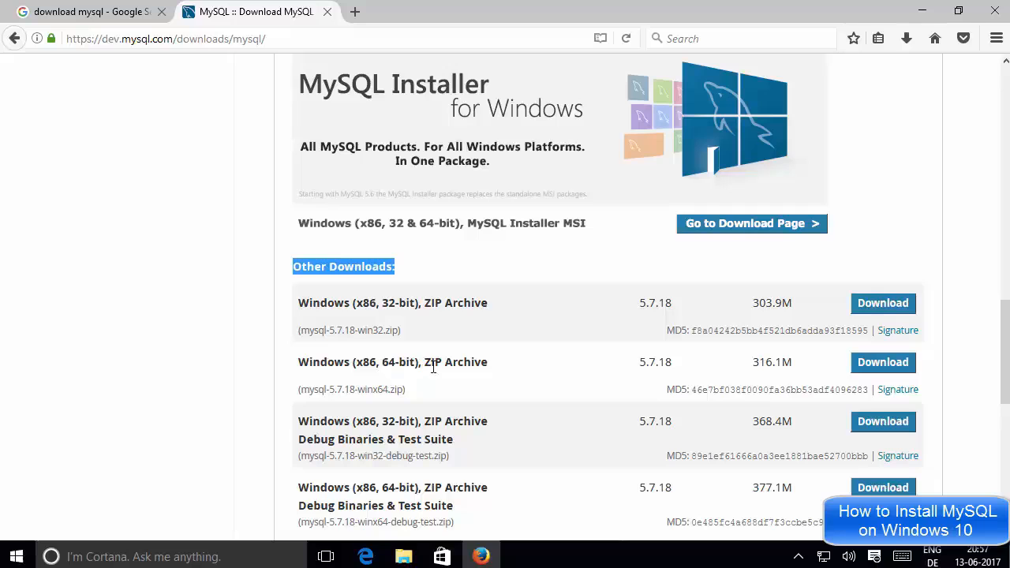
scroll(574, 362, down, 2)
scroll(574, 362, up, 2)
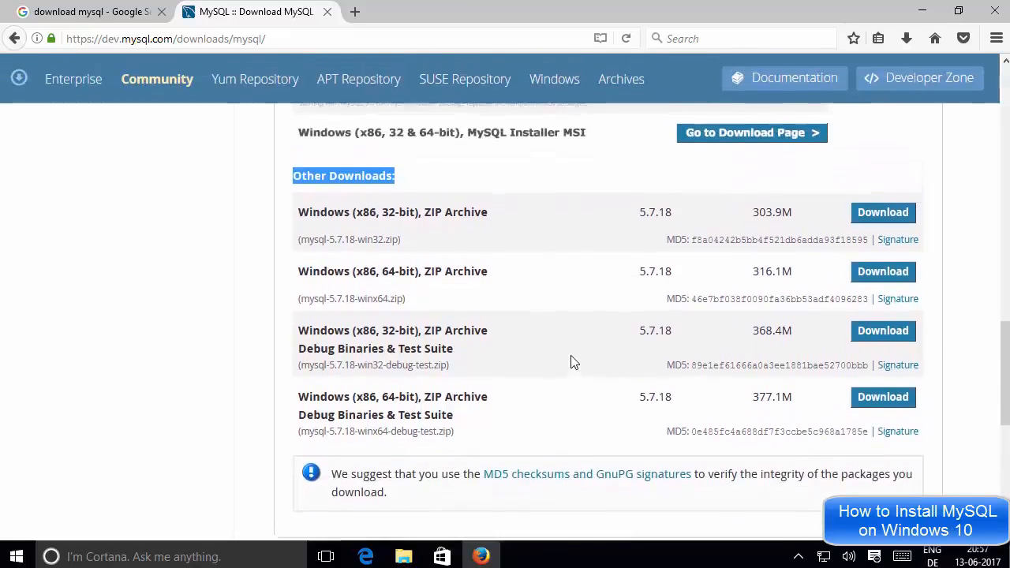
scroll(574, 361, up, 1)
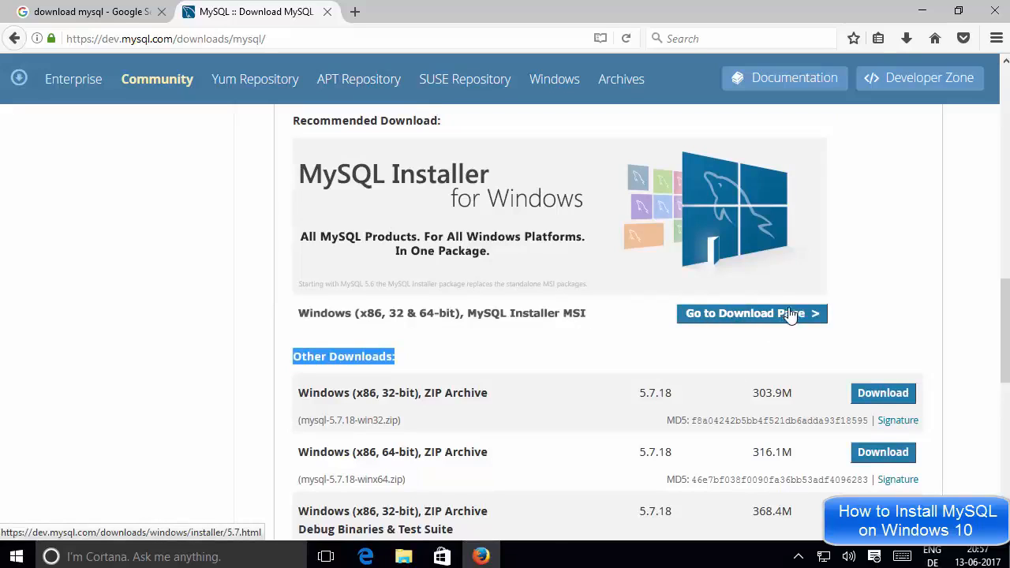
Open the MySQL Installer 5.7.18 page and highlight the web installer's file name
click(739, 319)
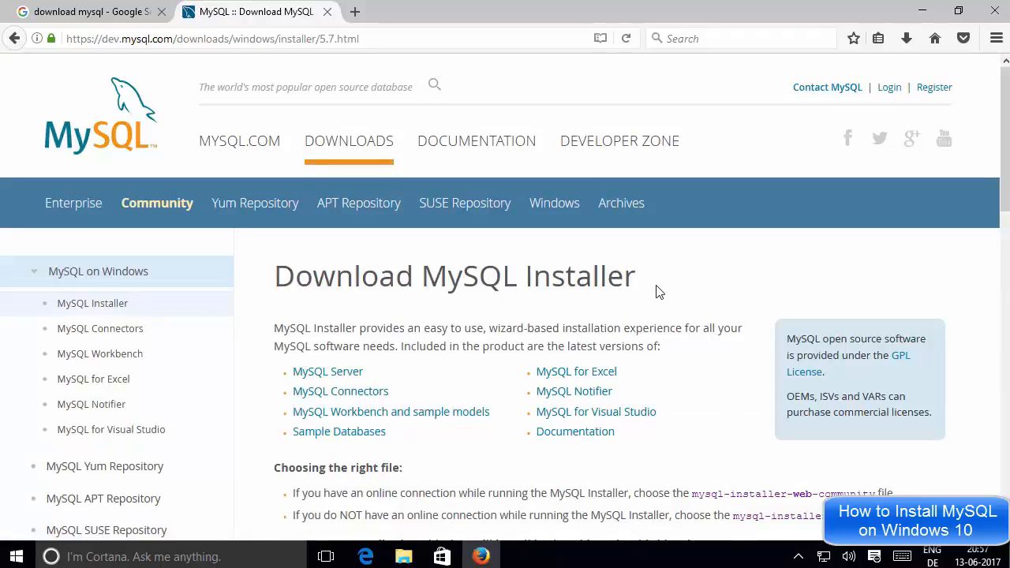
scroll(659, 292, down, 3)
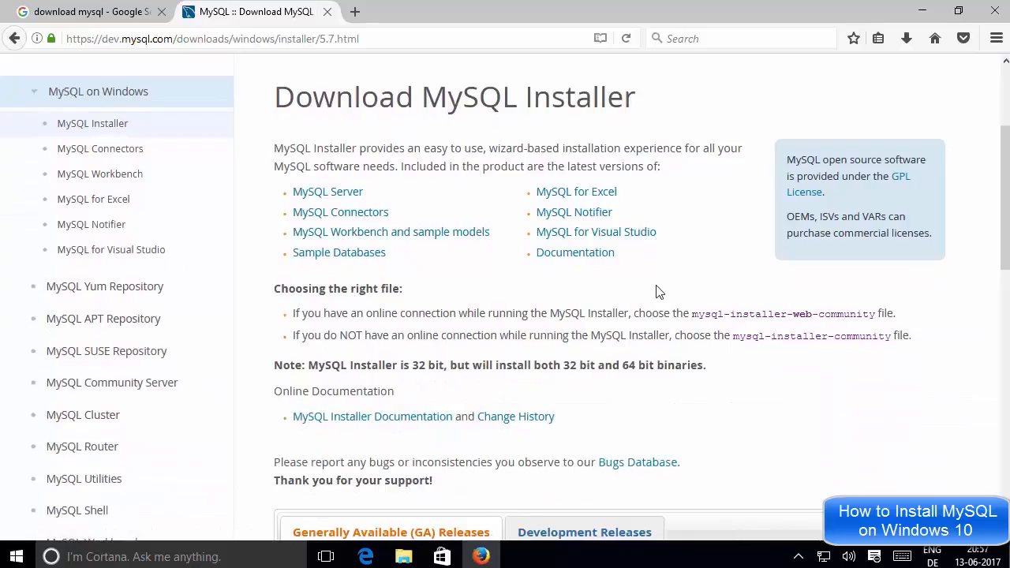
scroll(659, 292, down, 5)
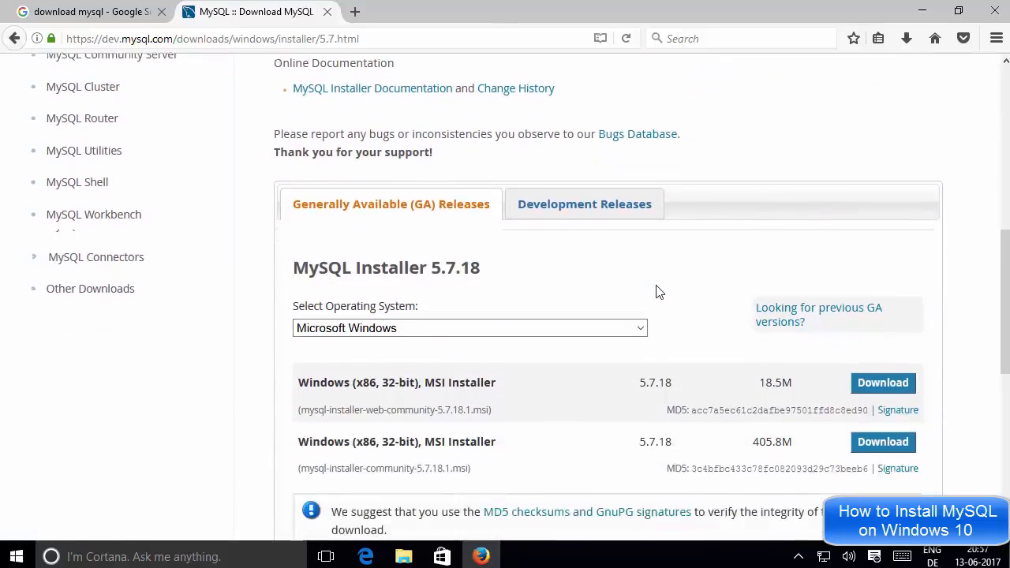
scroll(659, 292, down, 2)
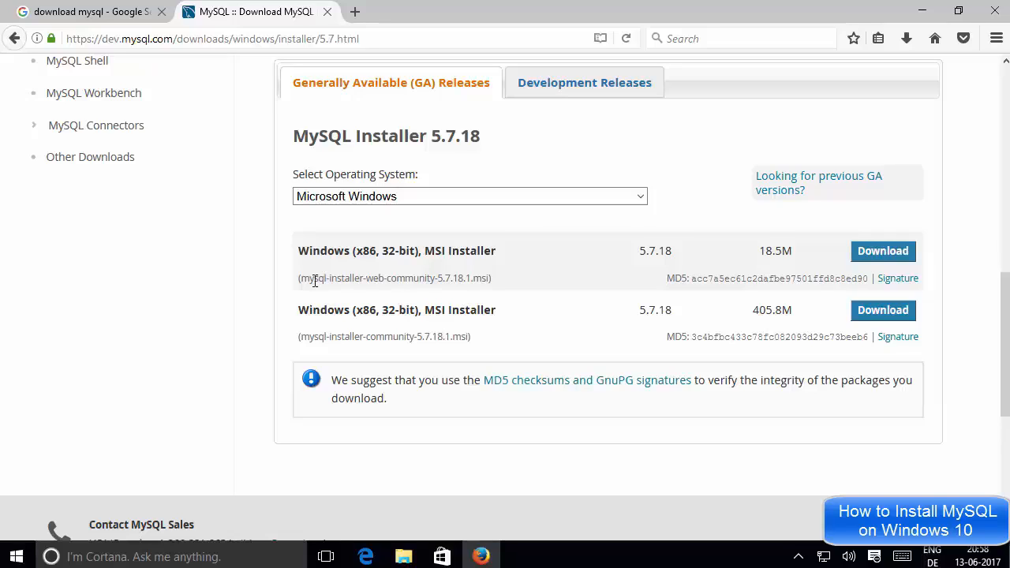
drag(302, 278, 415, 274)
triple_click(412, 278)
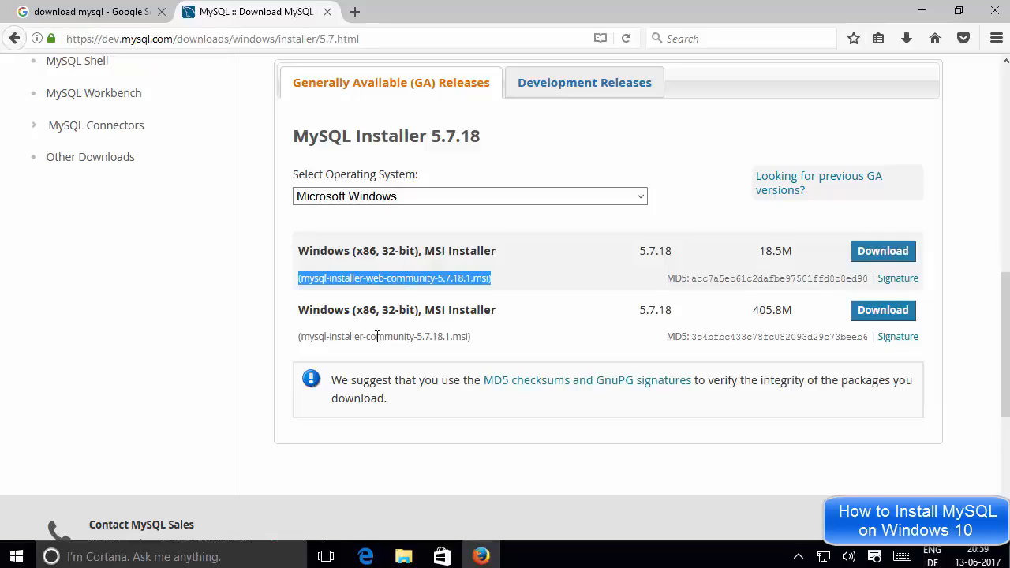
click(793, 251)
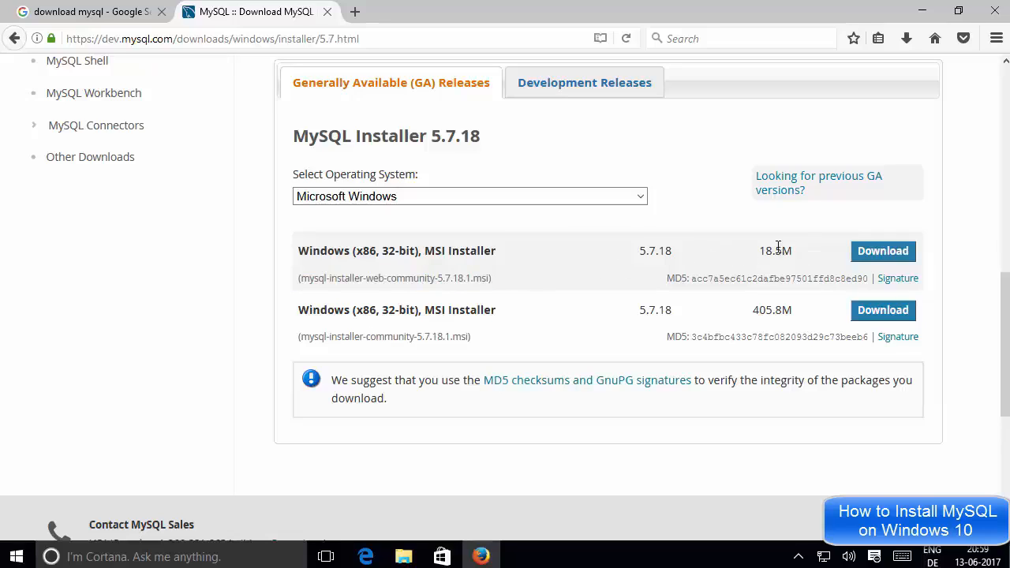
Compare the 18.5M web installer size against the 405.8M full installer row
drag(778, 247, 763, 247)
key(Tab)
click(777, 306)
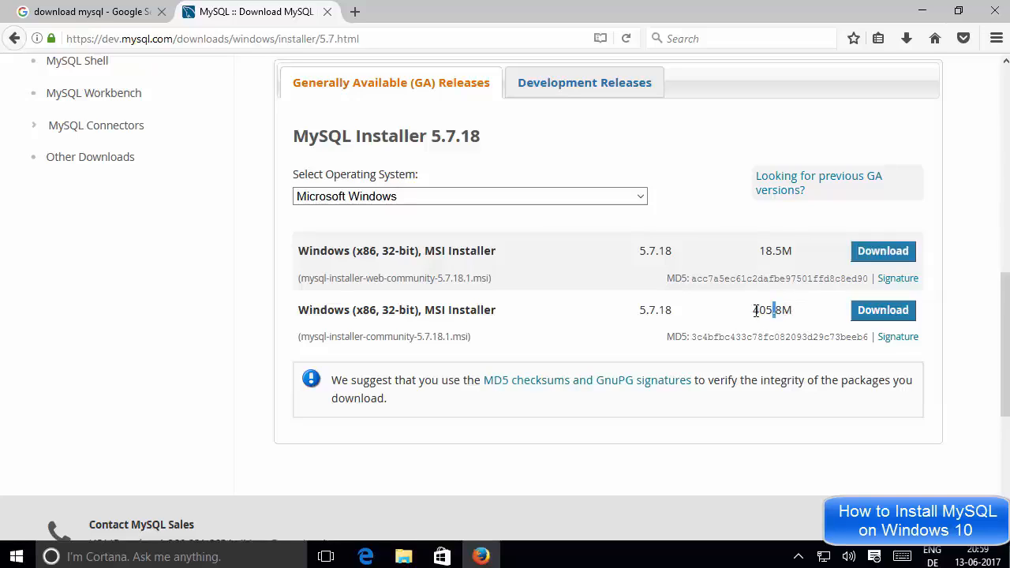
drag(757, 311, 797, 316)
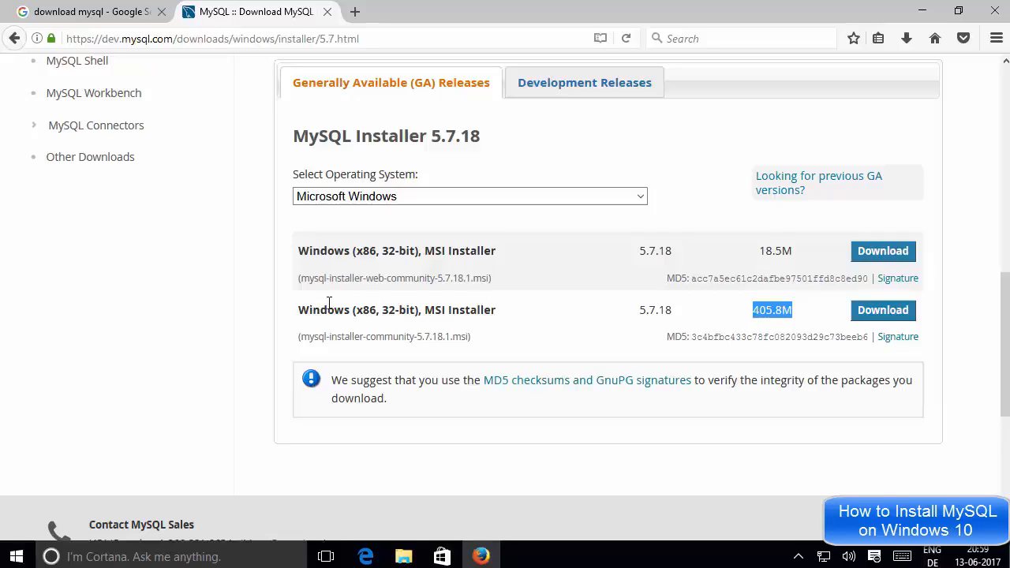
drag(300, 315, 799, 314)
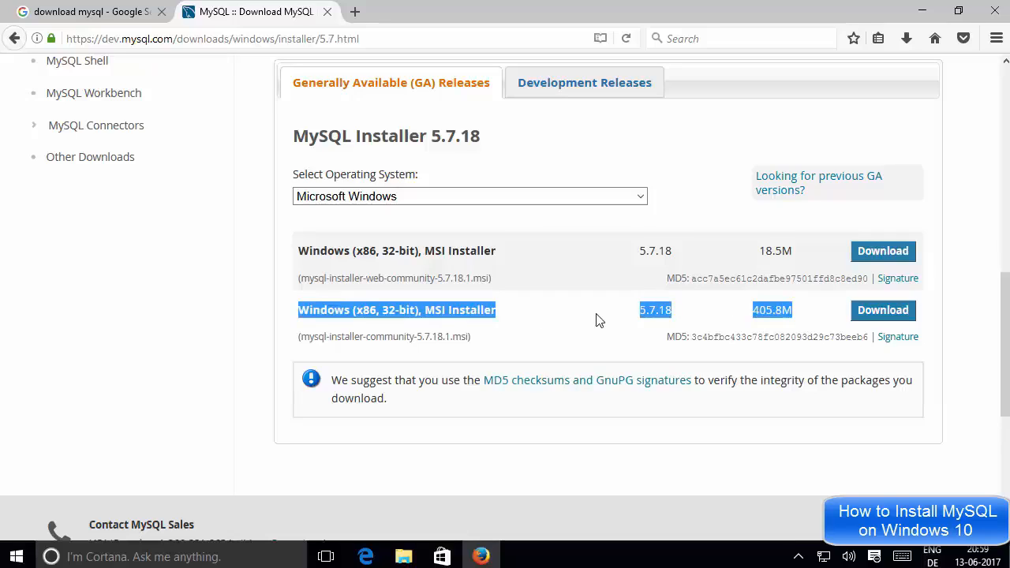
click(755, 313)
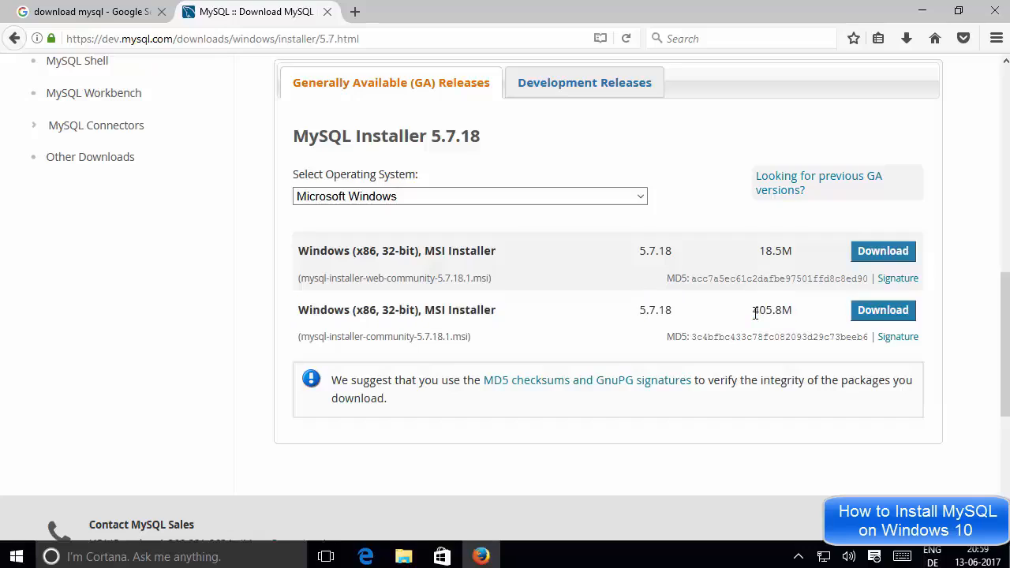
drag(754, 313, 791, 310)
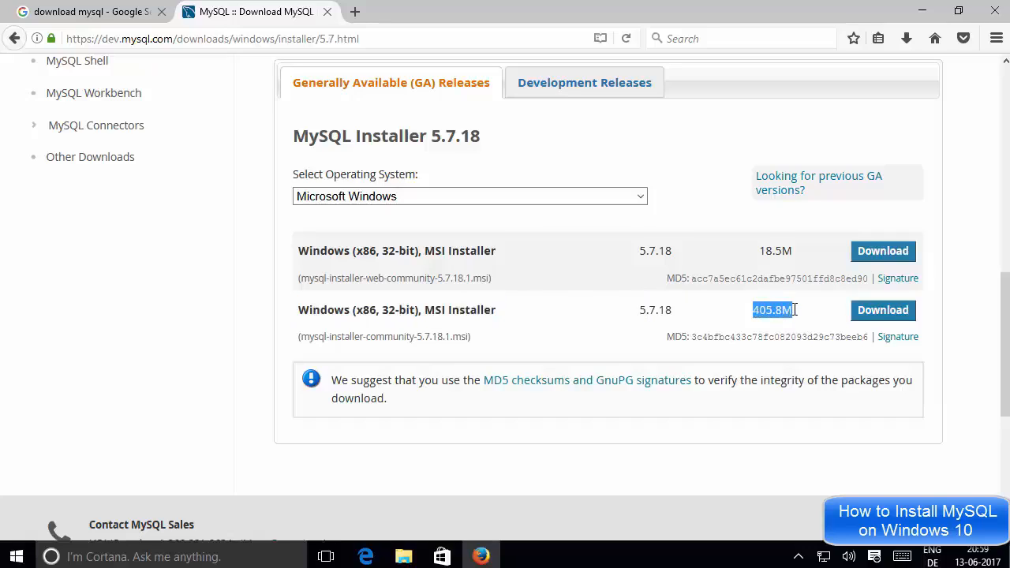
click(794, 310)
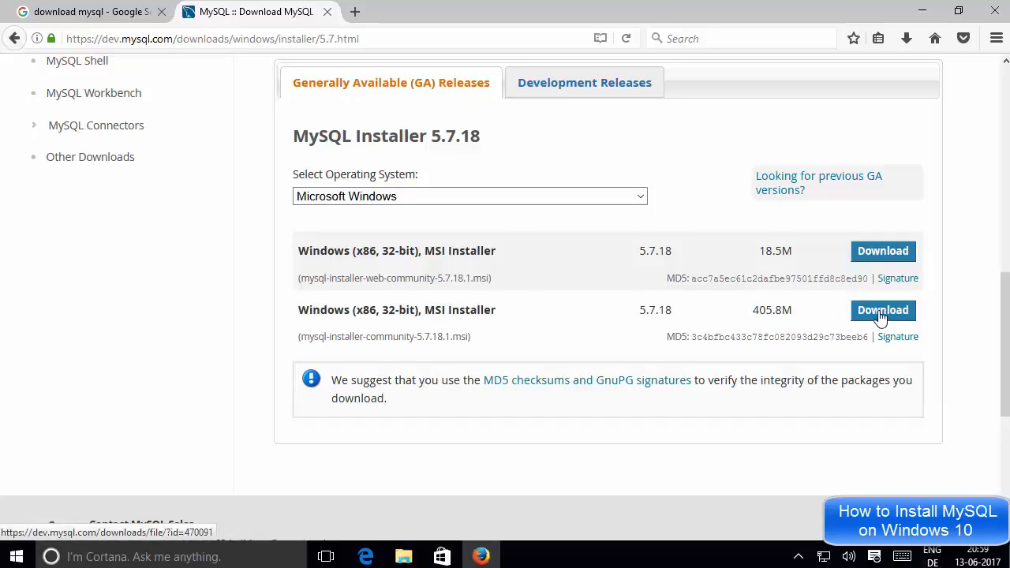
Download the 405.8M installer, choosing 'No thanks, just start my download'
click(881, 315)
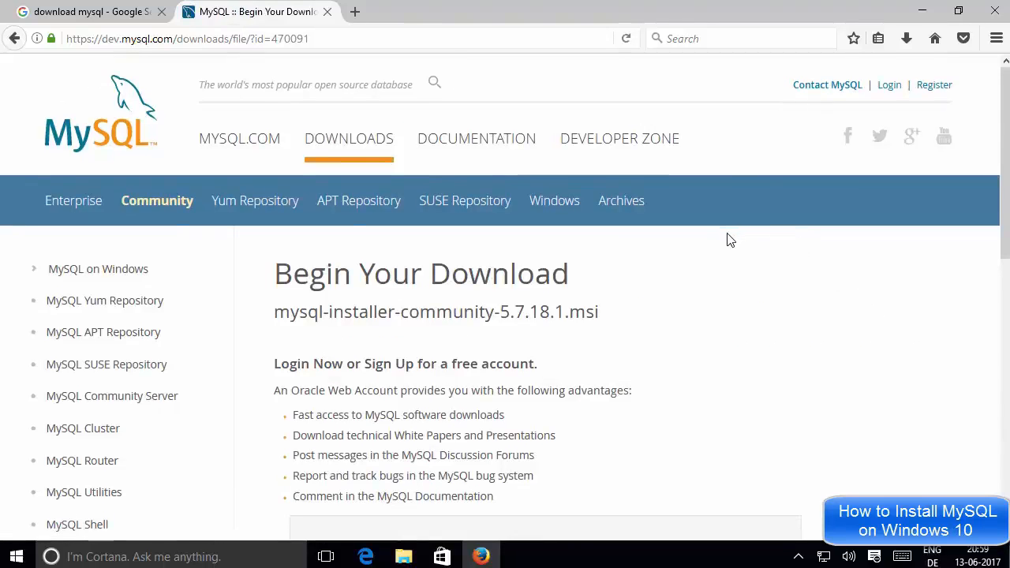
scroll(730, 240, down, 2)
scroll(730, 240, down, 3)
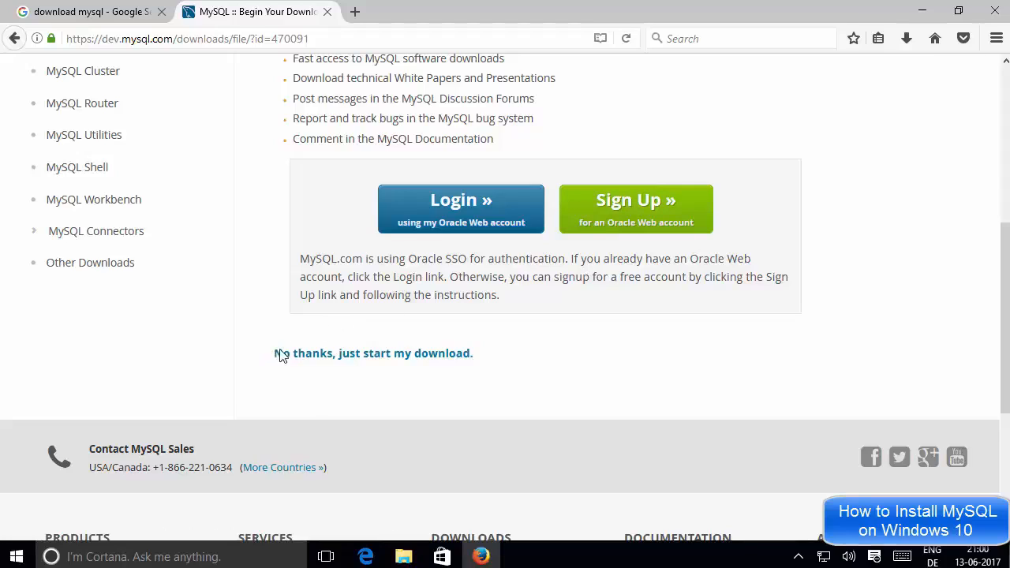
drag(276, 353, 489, 359)
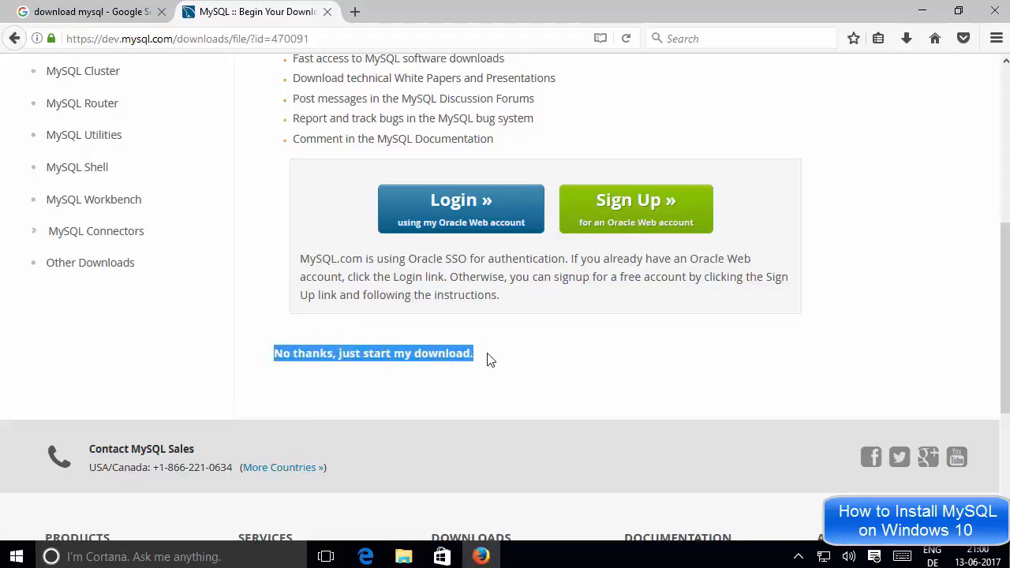
click(399, 375)
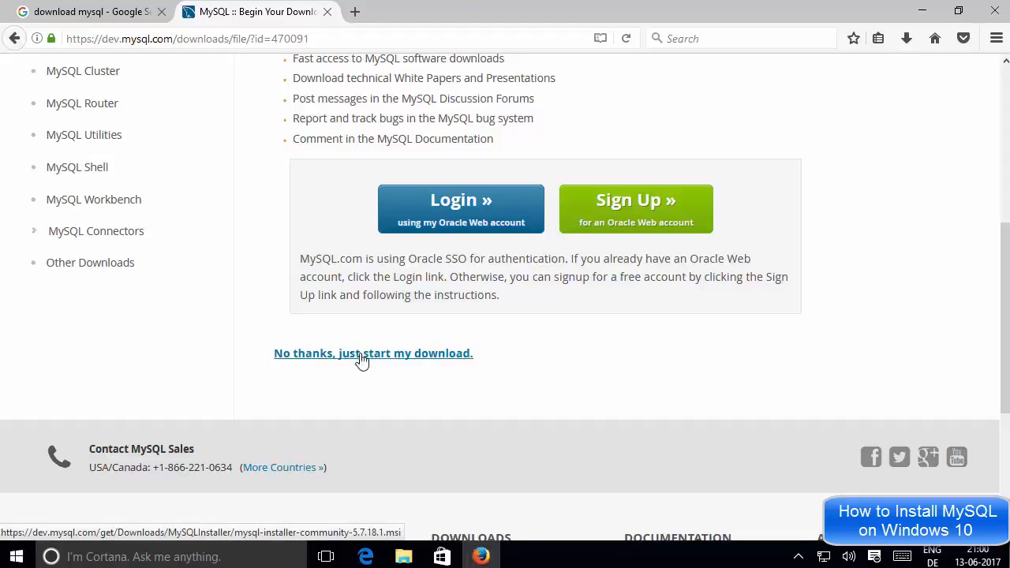
click(389, 356)
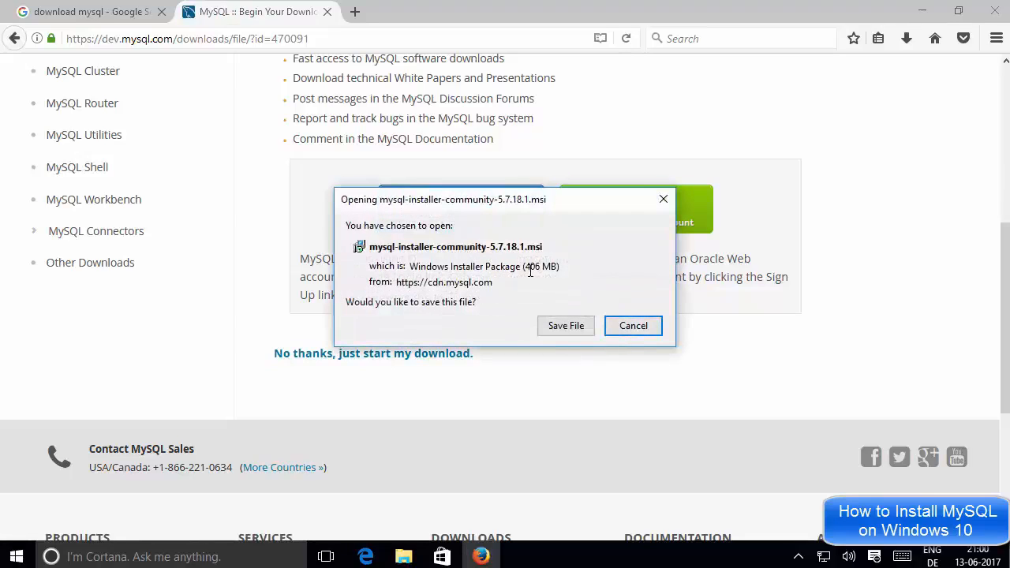
Save the 406 MB mysql-installer-community-5.7.18.1.msi file to disk
drag(526, 270, 551, 270)
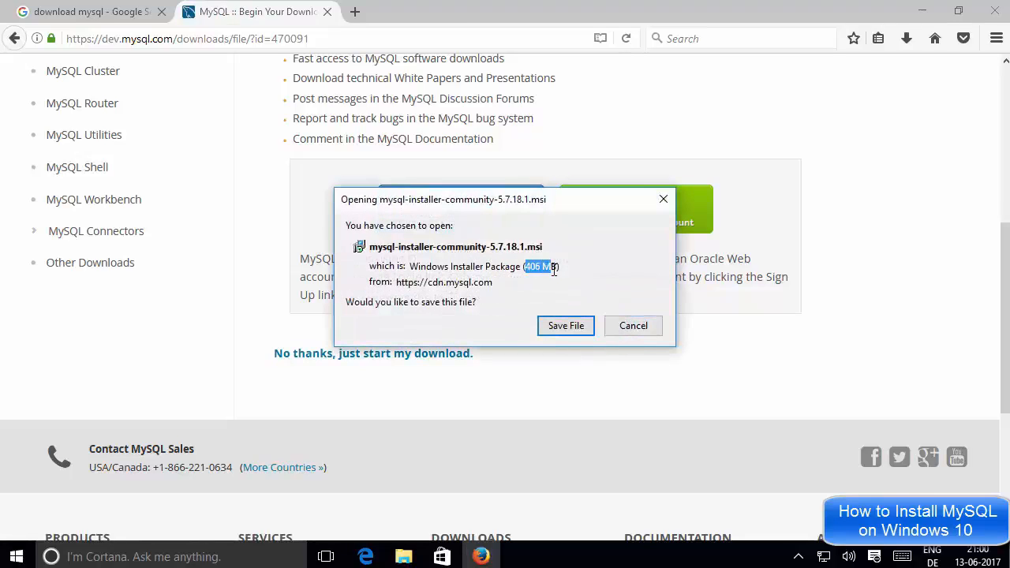
click(557, 271)
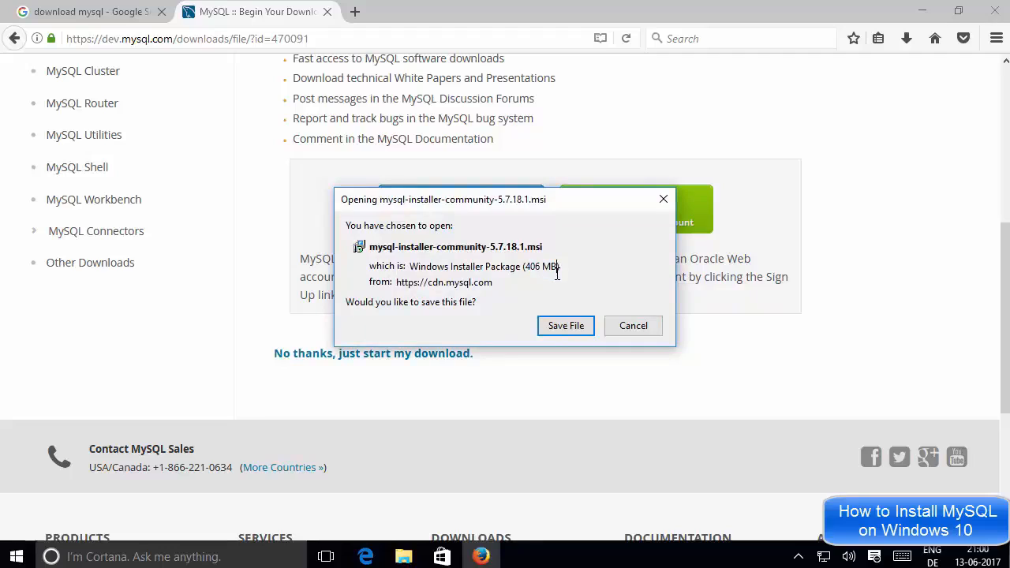
click(556, 327)
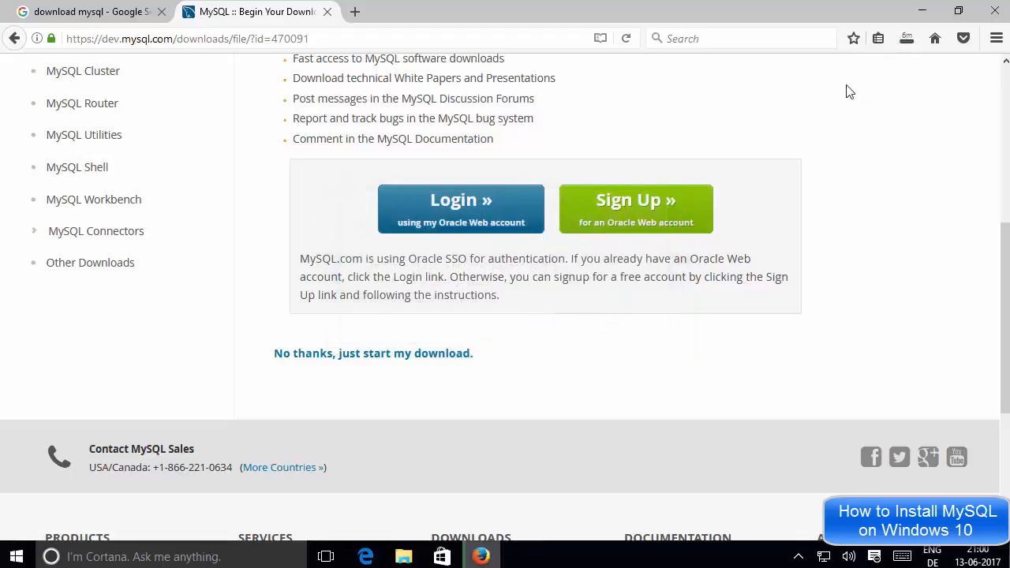
Cancel the installer download from the downloads list and minimize Firefox
click(906, 41)
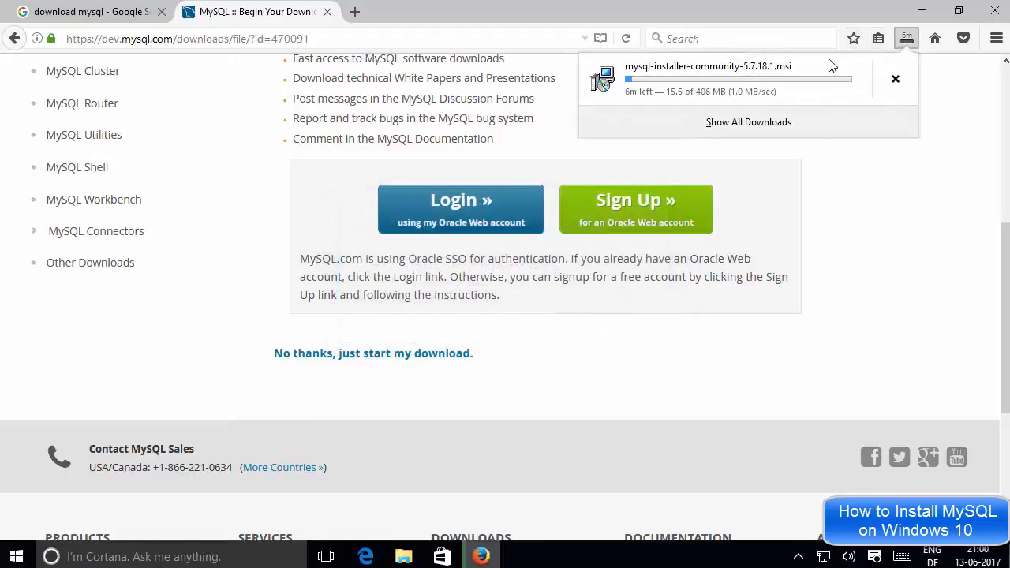
click(850, 208)
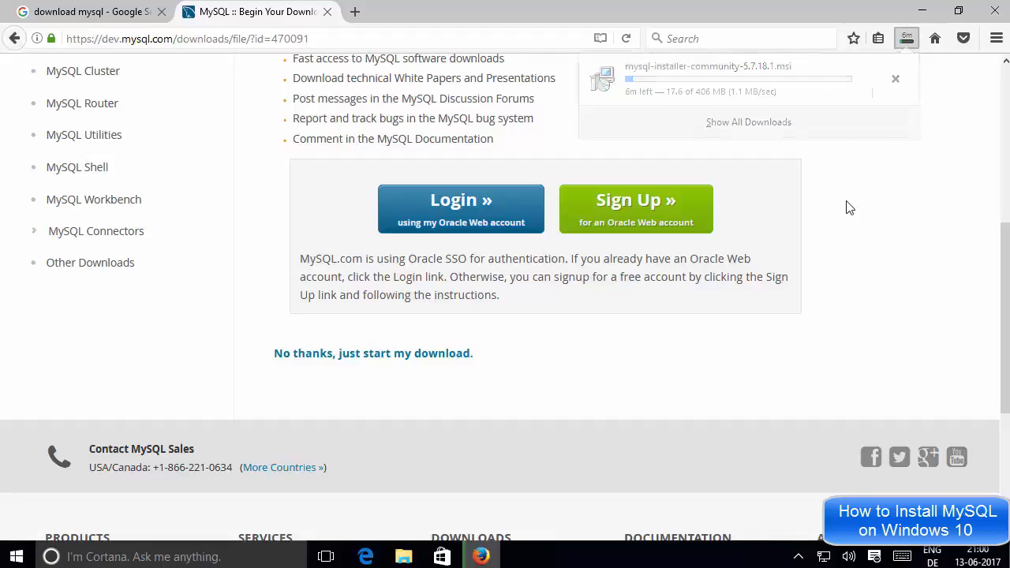
click(909, 42)
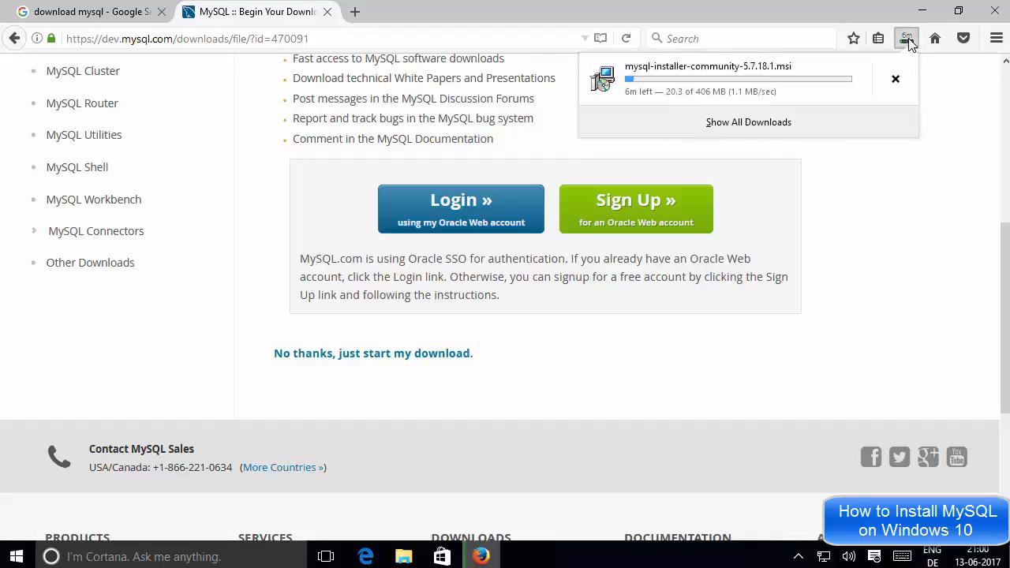
click(896, 81)
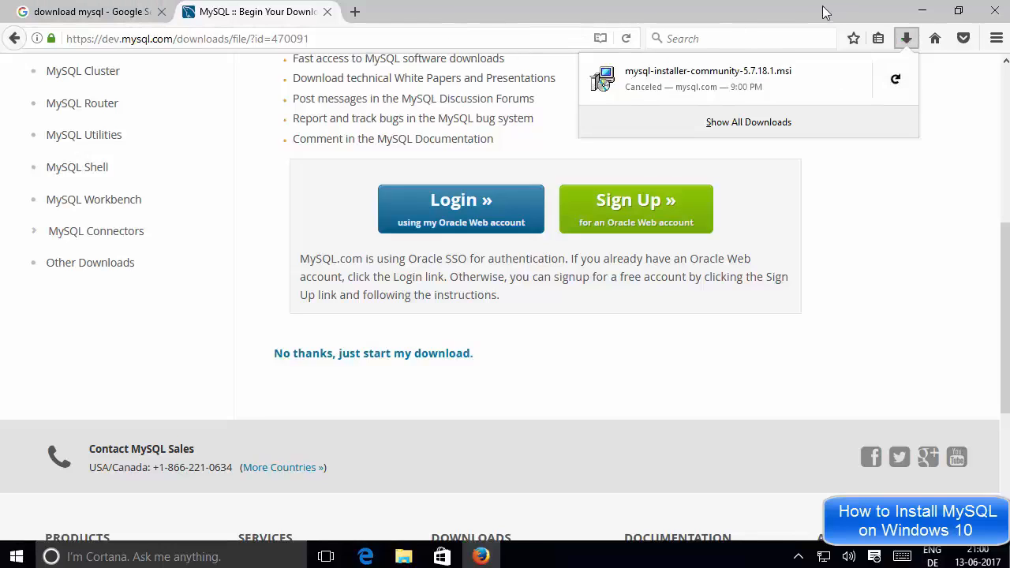
click(922, 11)
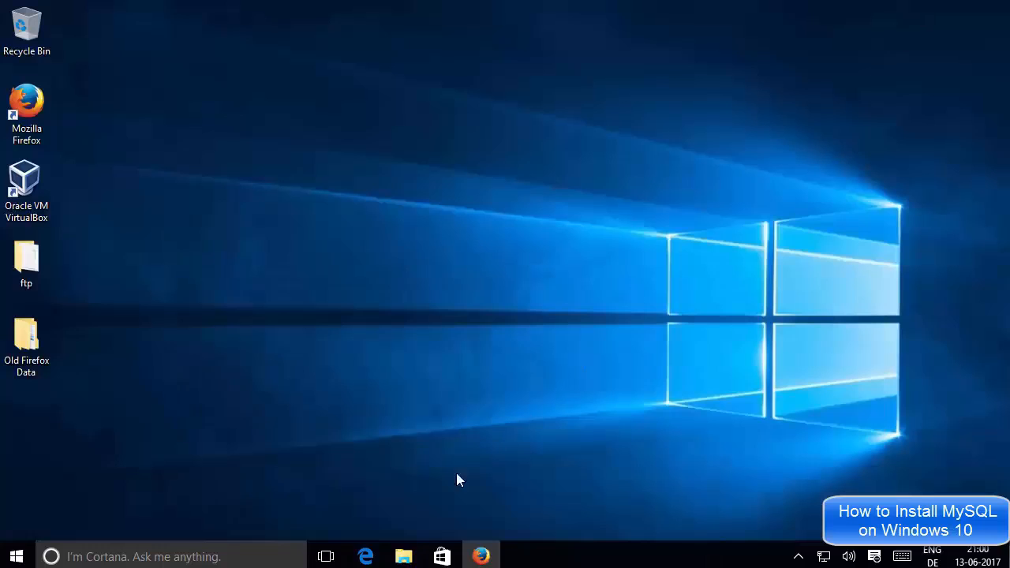
Select mysql-installer-community-5.7.18.1 in Downloads > mysql and run it
click(404, 557)
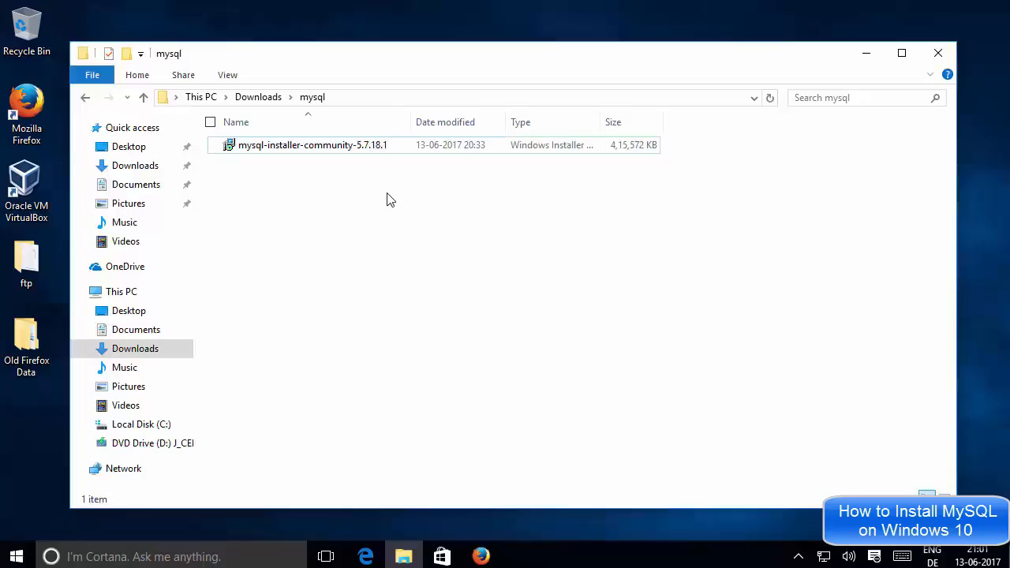
click(341, 151)
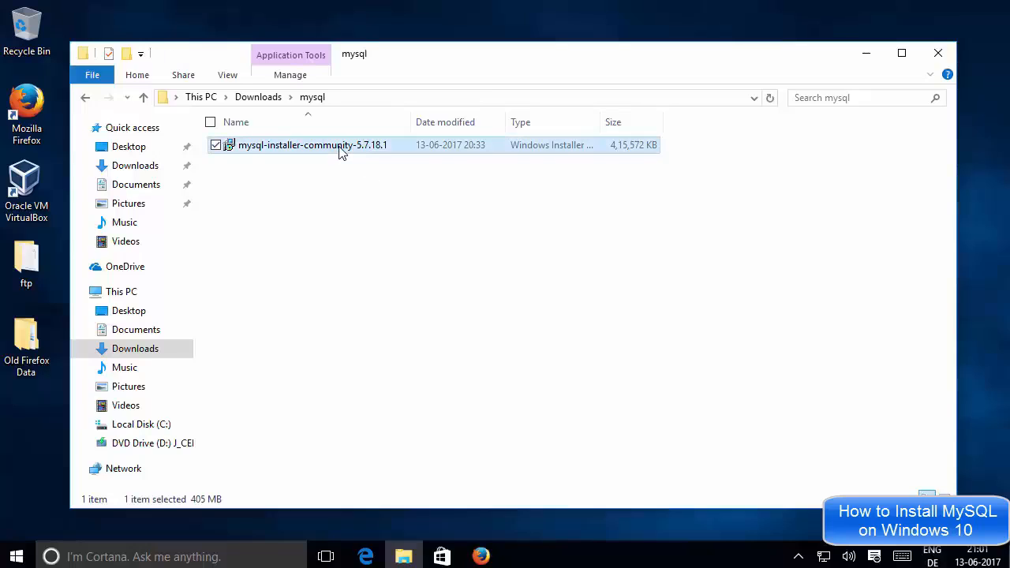
click(867, 55)
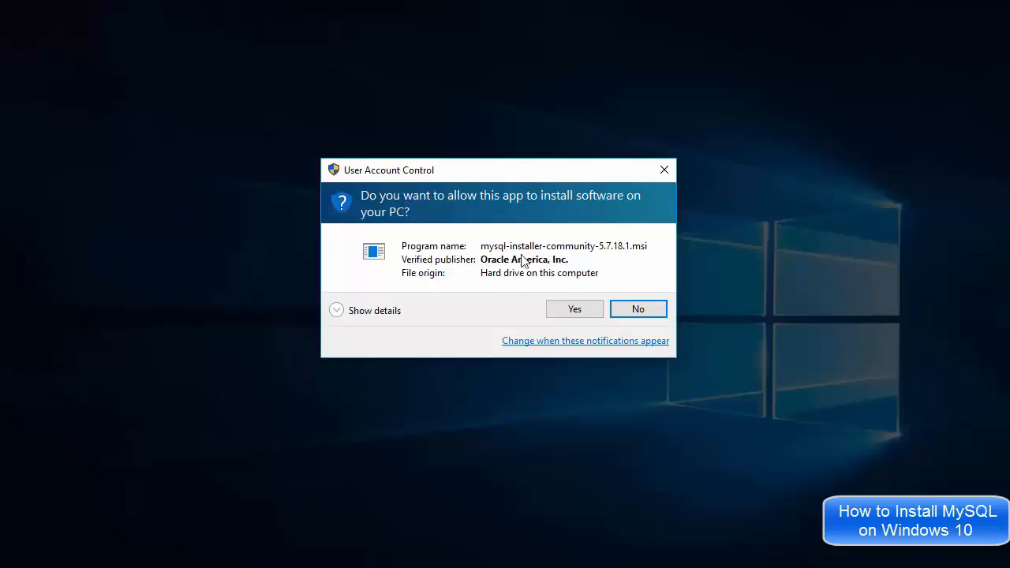
Approve both UAC prompts for the .msi and MySQLInstallerLauncher.exe
click(567, 310)
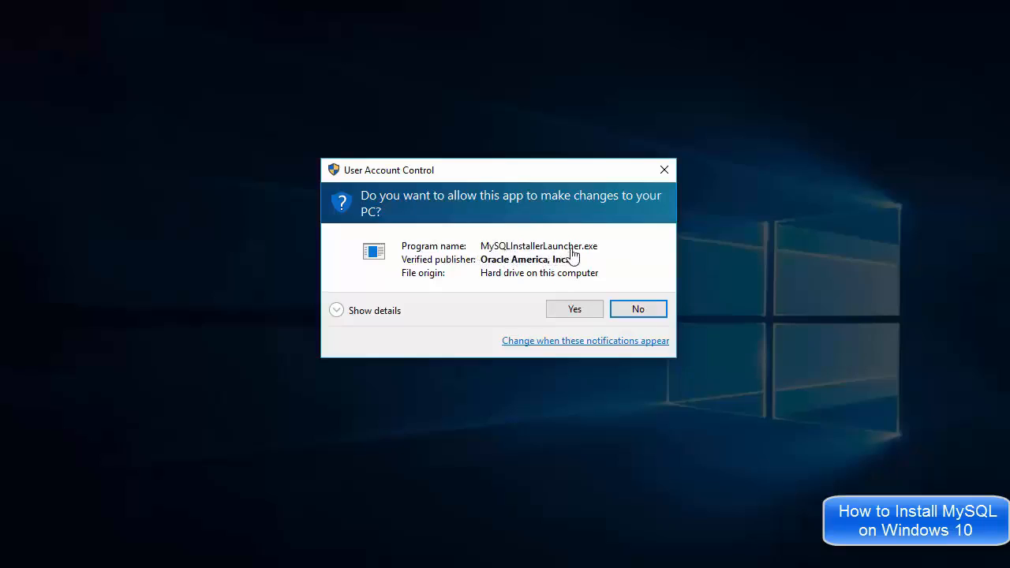
click(574, 310)
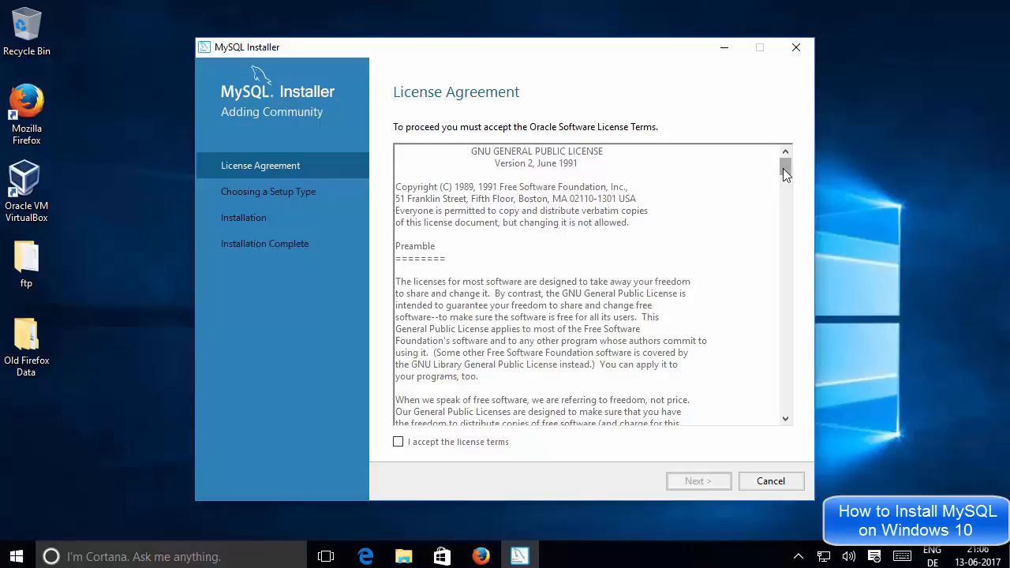
Scroll to the end of the Oracle license, tick 'I accept the license terms' and continue
scroll(783, 168, down, 15)
drag(773, 296, 775, 418)
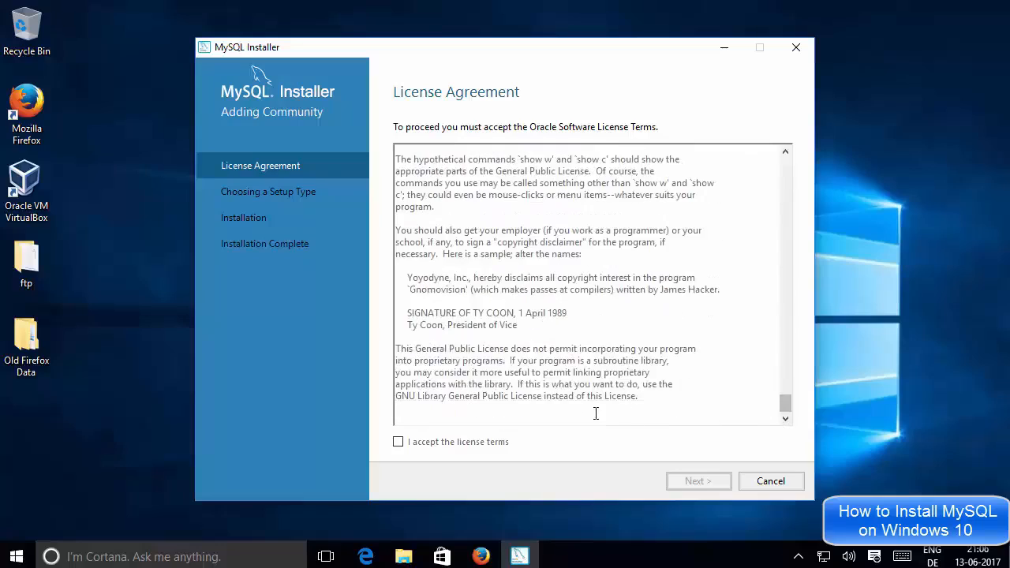
click(399, 445)
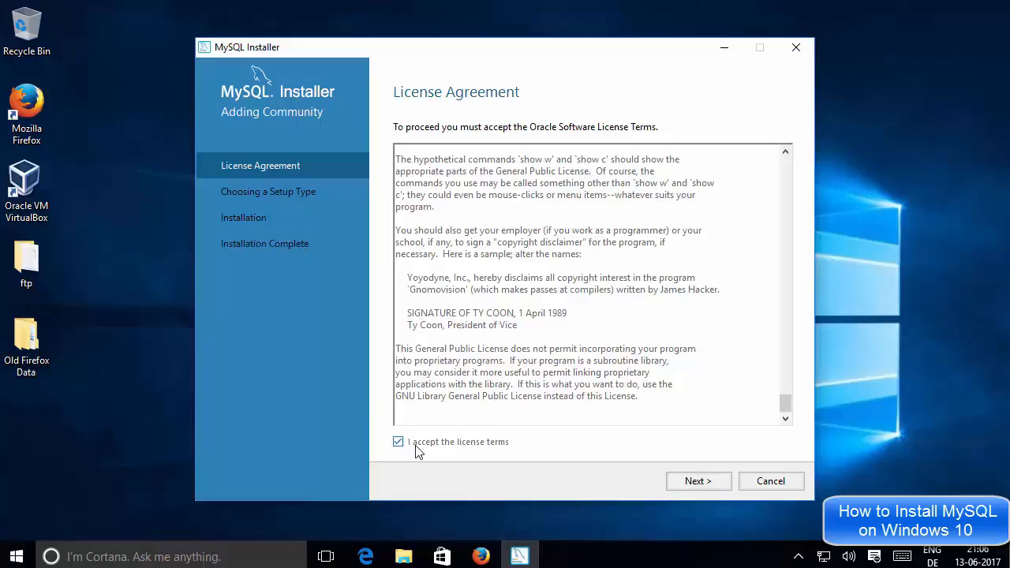
click(692, 489)
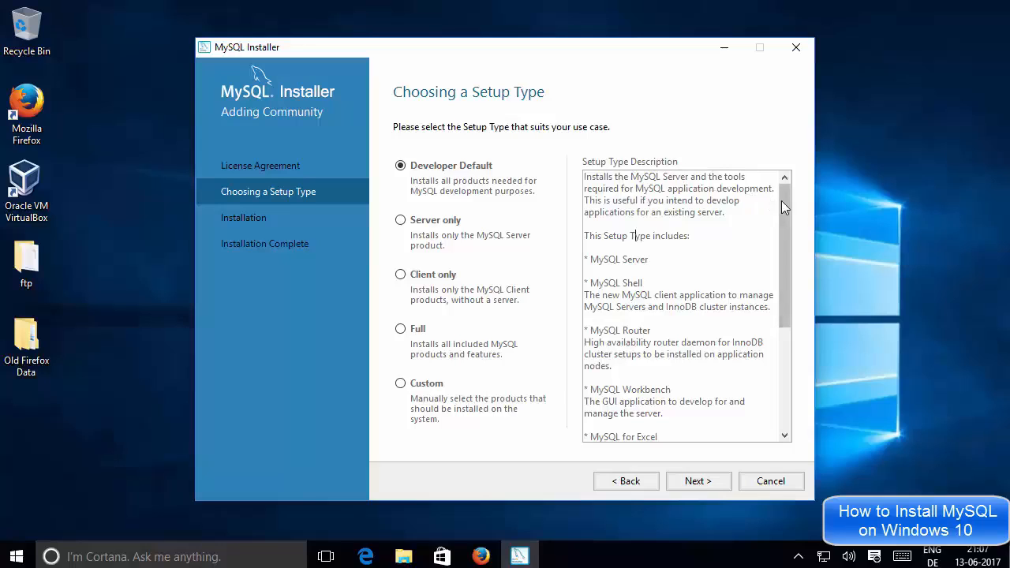
Review the Developer Default products, noting MySQL Server, MySQL Shell, MySQL Router and Workbench
scroll(781, 234, down, 5)
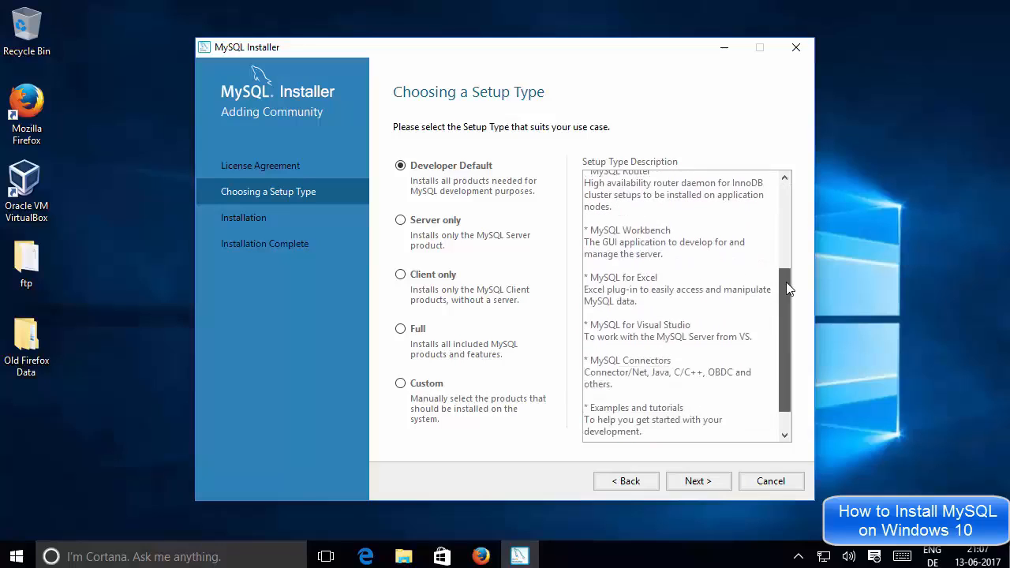
drag(790, 281, 783, 185)
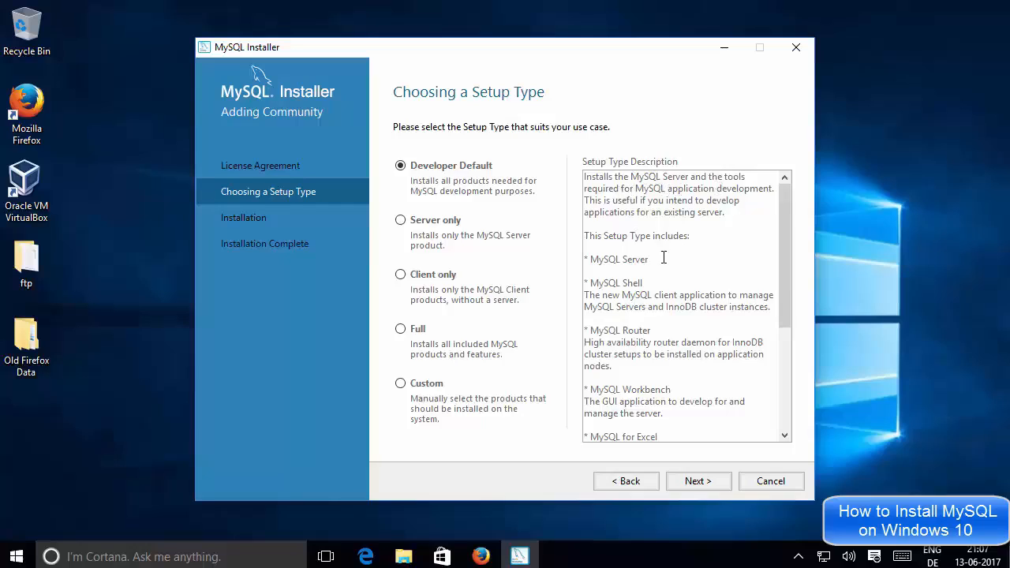
drag(650, 260, 582, 267)
drag(643, 283, 590, 284)
scroll(667, 282, down, 1)
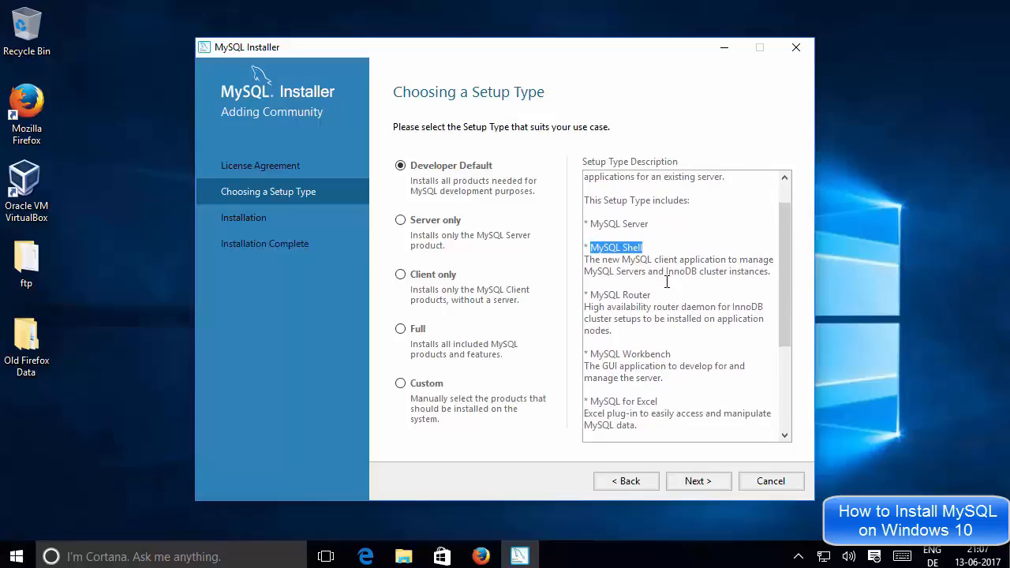
drag(657, 293, 592, 294)
click(607, 295)
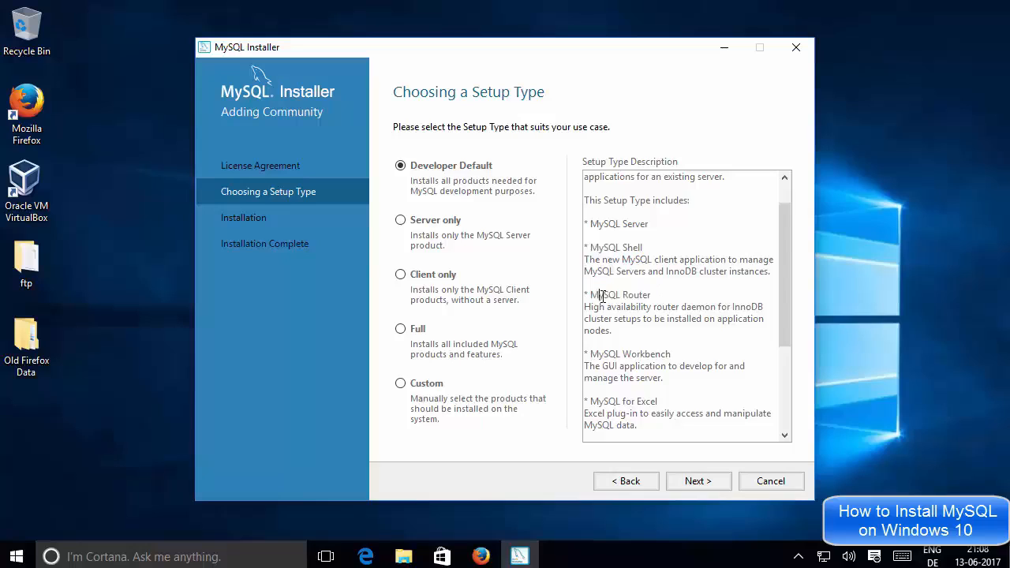
scroll(634, 293, down, 1)
drag(677, 318, 622, 319)
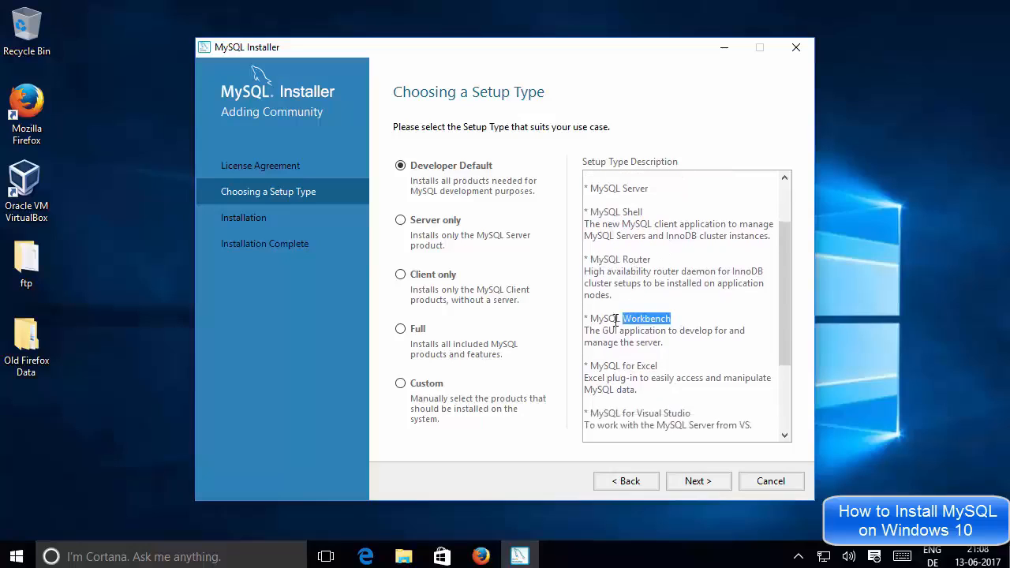
click(639, 318)
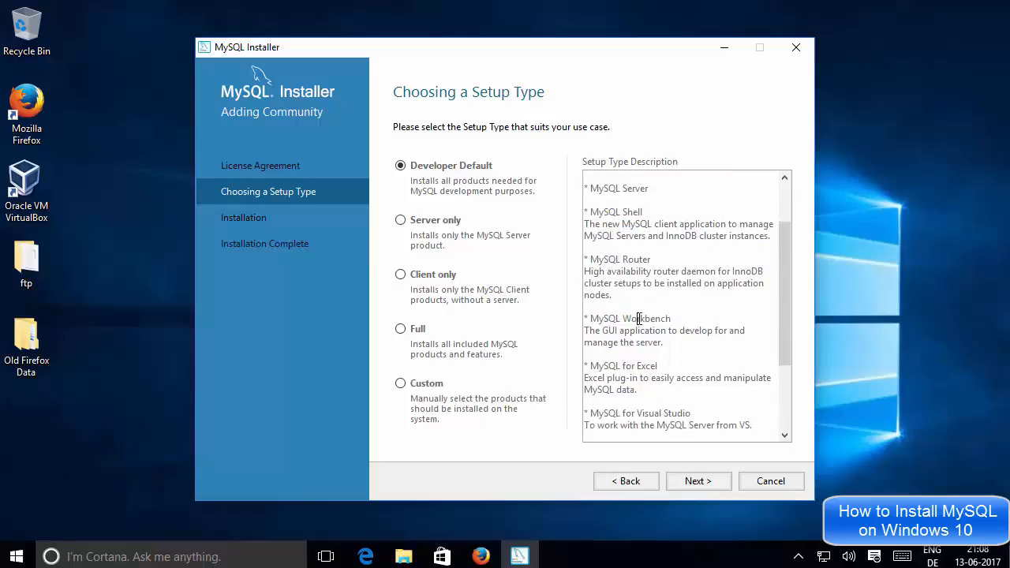
triple_click(640, 318)
Continue through the description, noting MySQL for Excel, MySQL Connectors and Connector/Net
scroll(637, 313, down, 1)
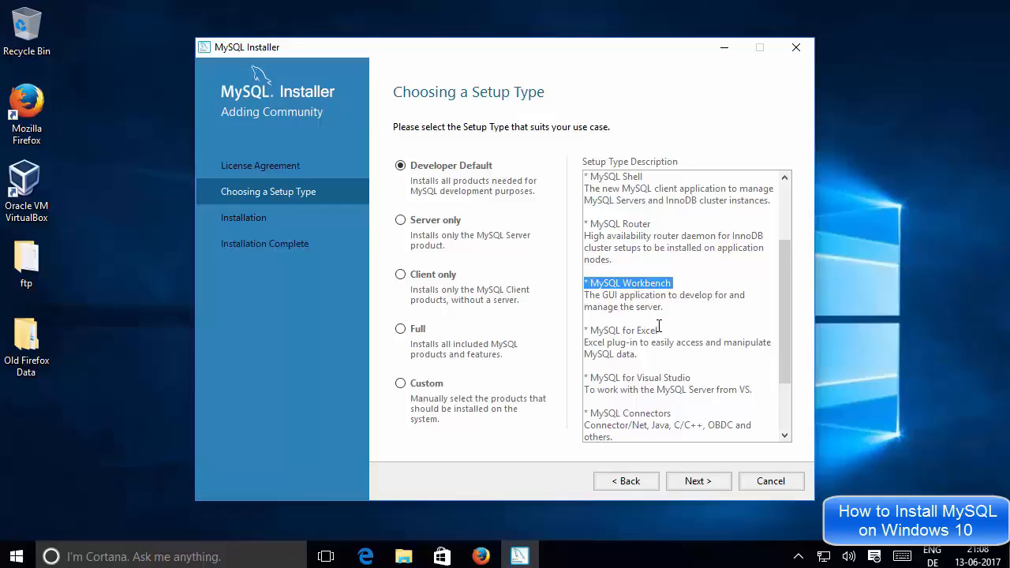
drag(663, 329, 604, 330)
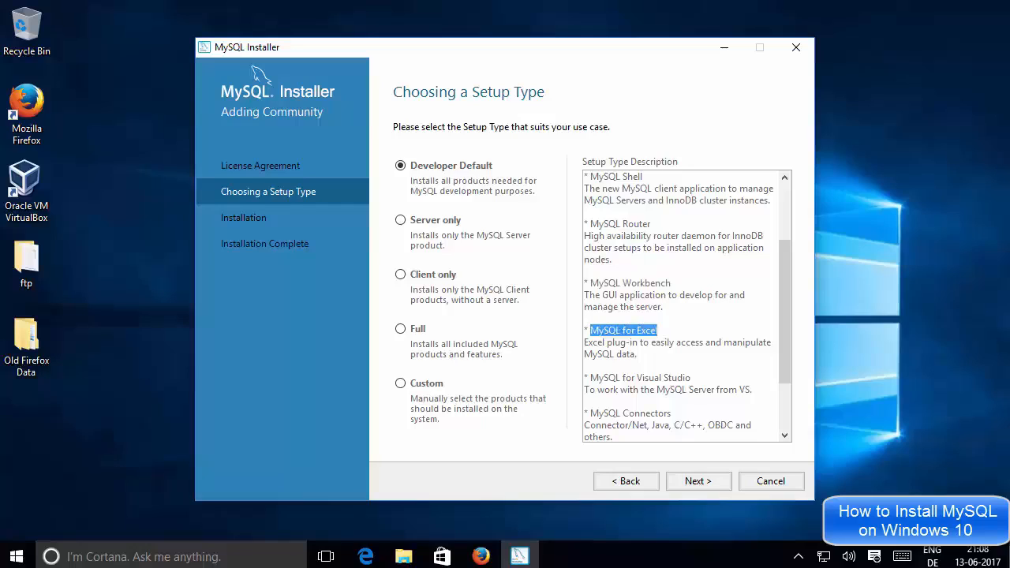
click(604, 330)
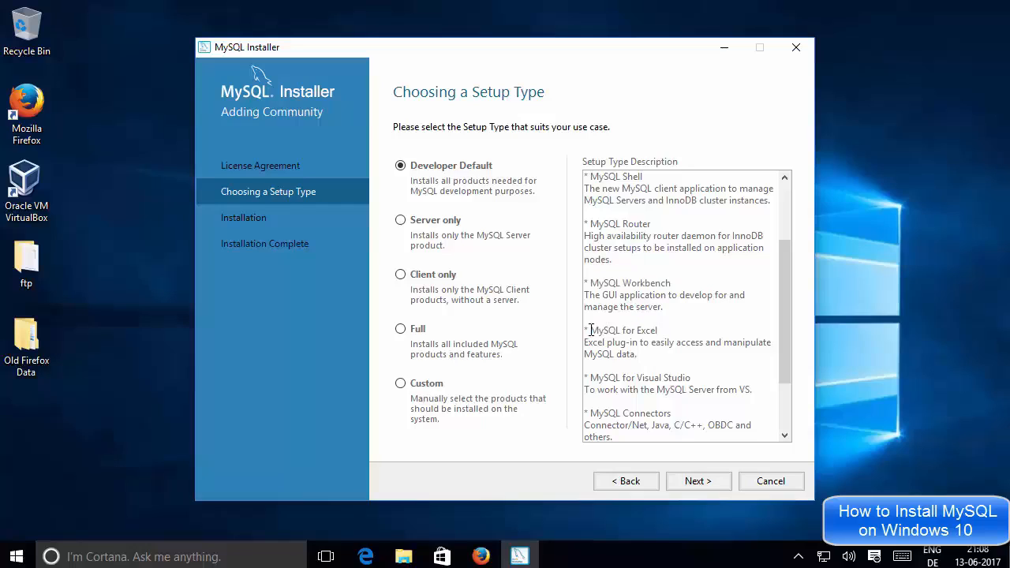
drag(591, 330, 658, 332)
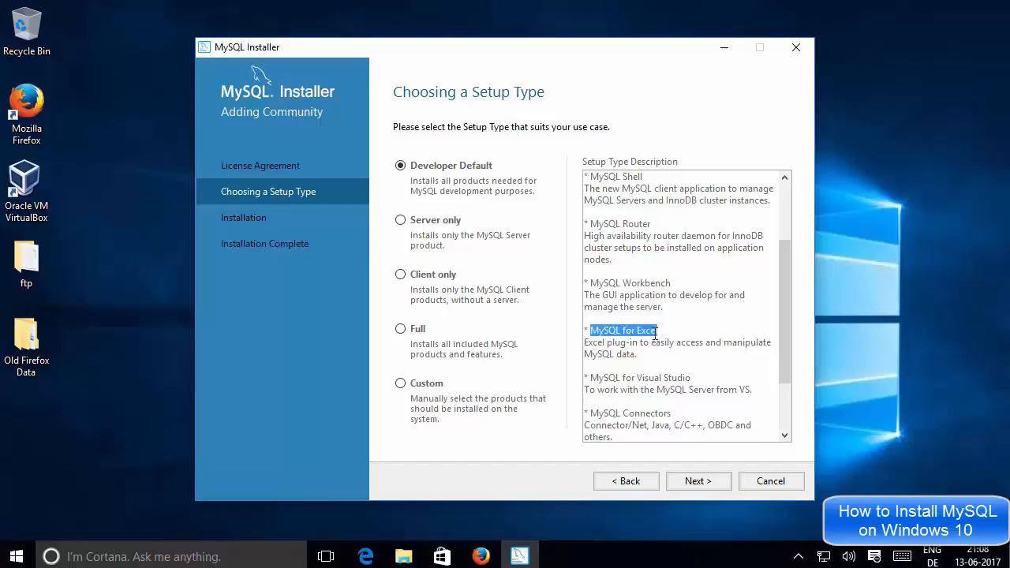
scroll(671, 338, down, 1)
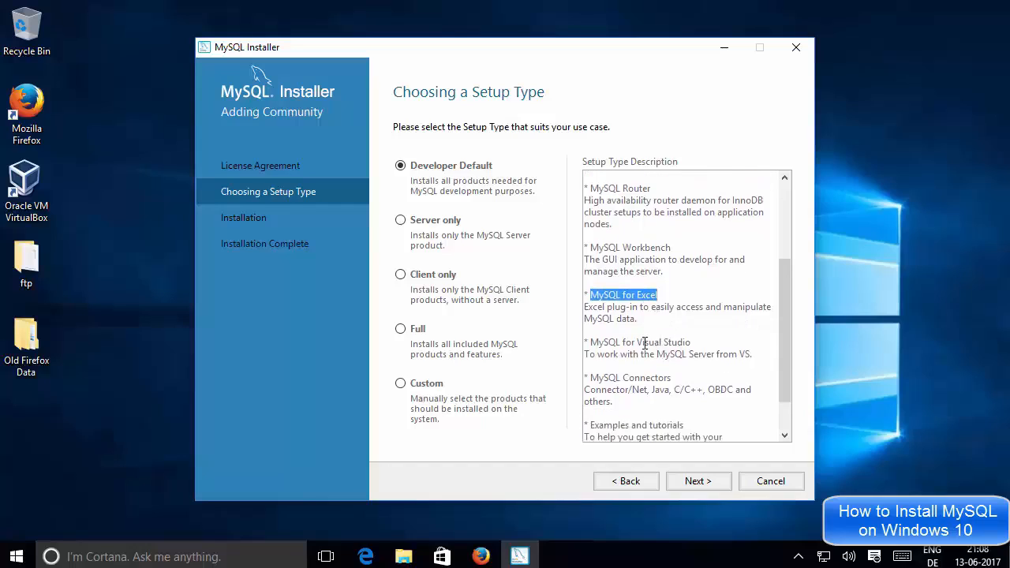
scroll(661, 342, down, 1)
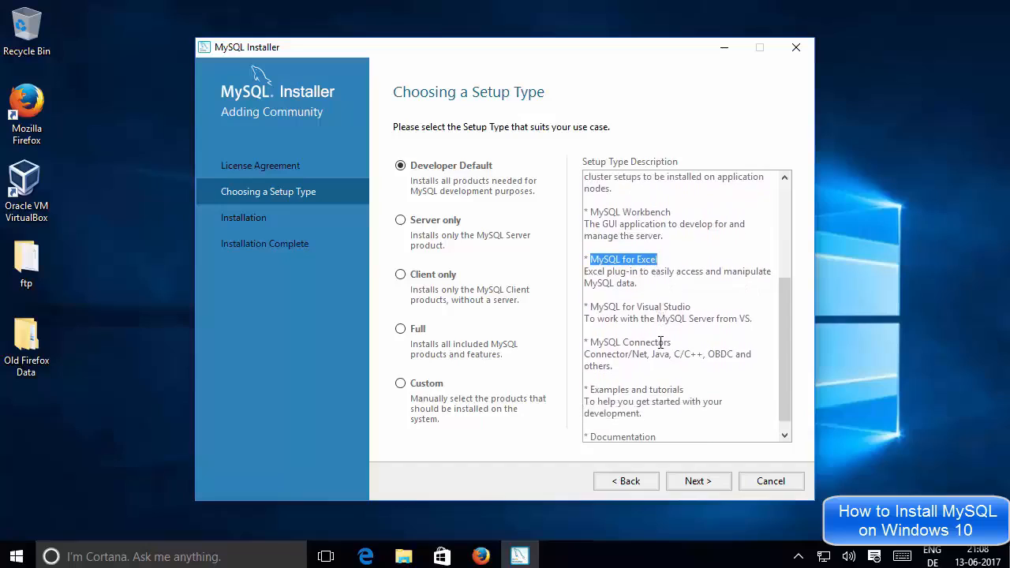
mouse_move(691, 307)
mouse_down()
mouse_move(593, 310)
mouse_move(689, 309)
mouse_up()
click(593, 310)
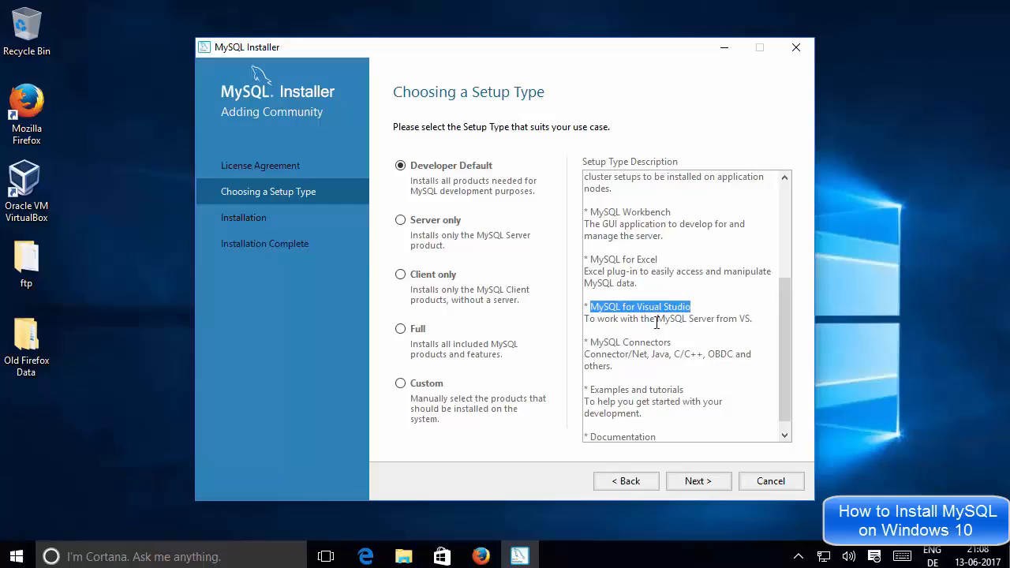
drag(590, 343, 728, 355)
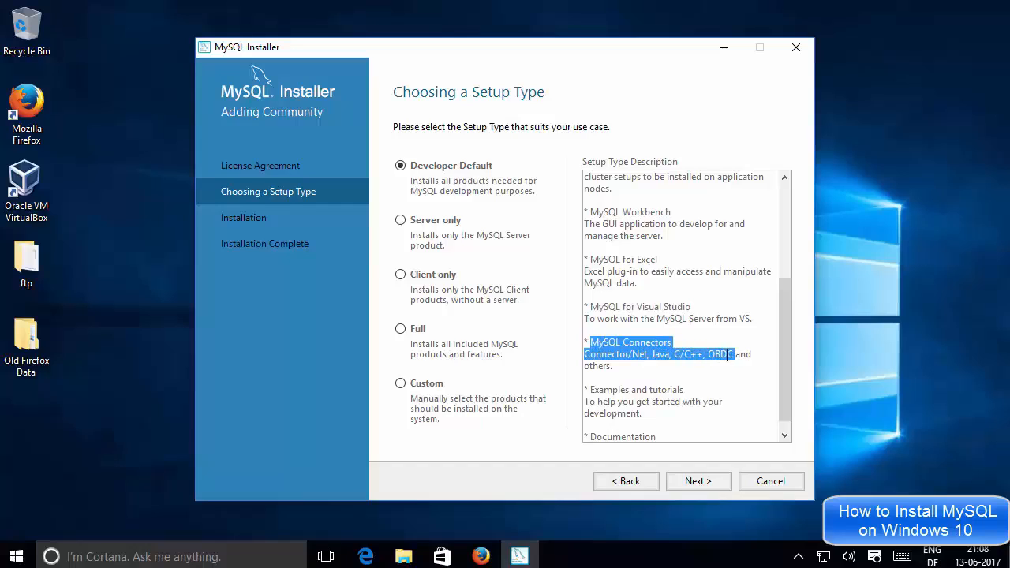
click(734, 355)
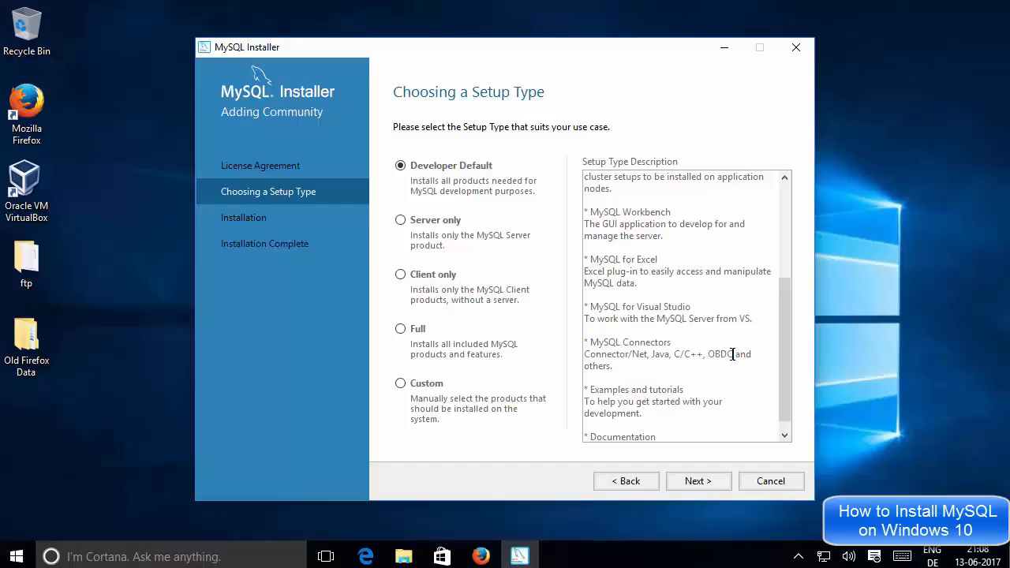
double_click(632, 355)
click(660, 355)
scroll(649, 372, up, 4)
click(667, 324)
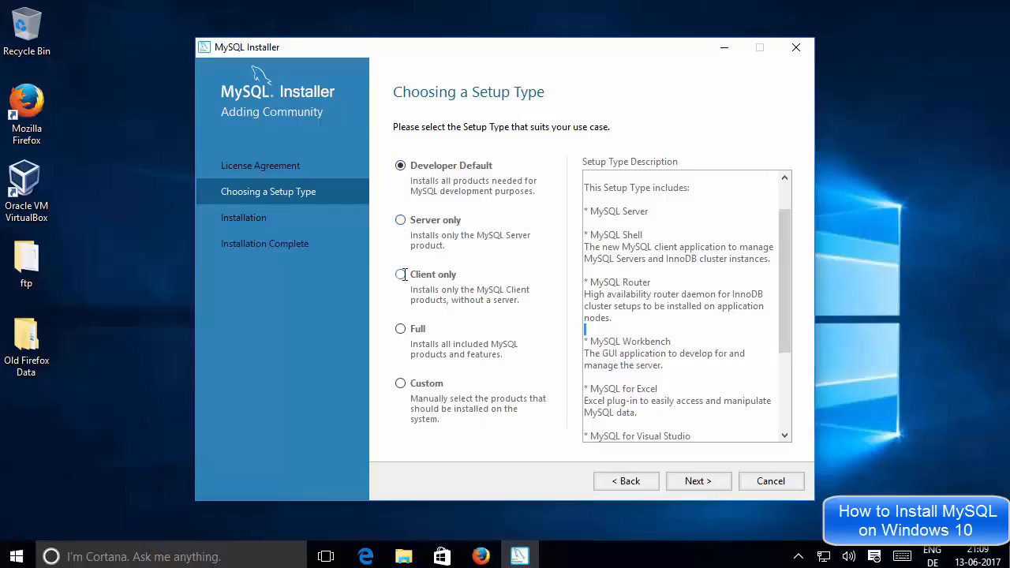
Preview the Full setup type, reselect Developer Default, and proceed to the requirements check
click(400, 329)
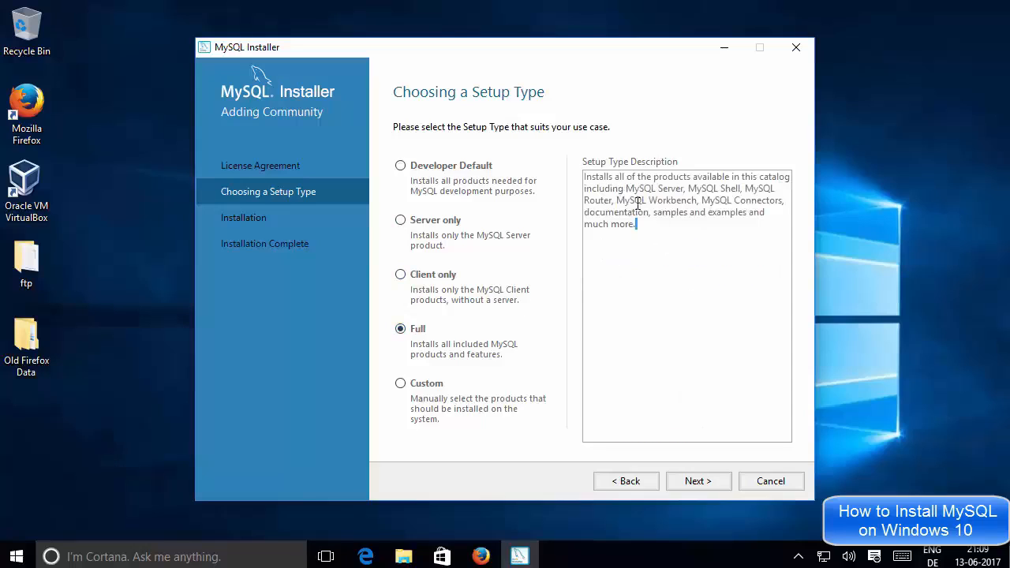
drag(636, 224, 586, 186)
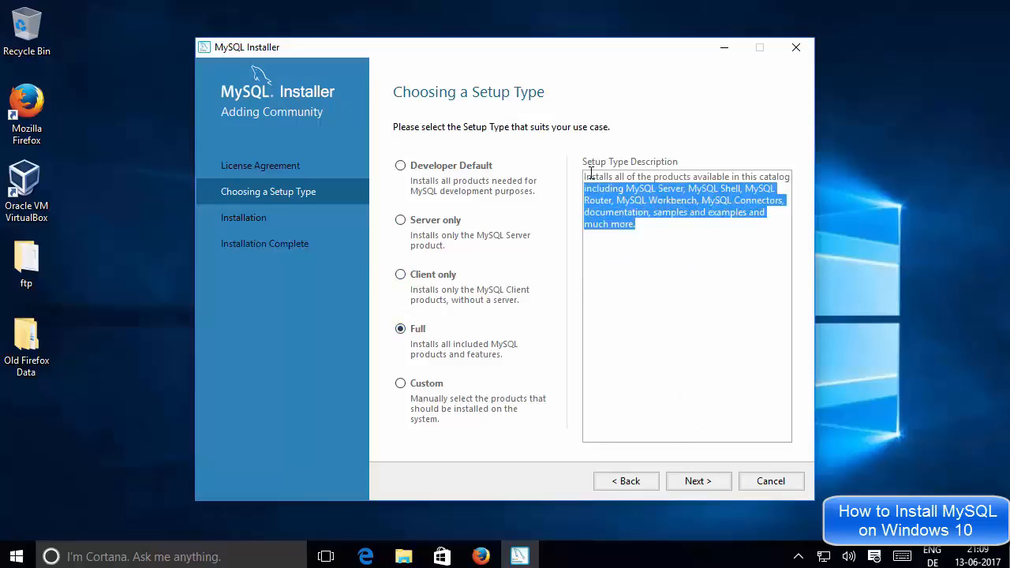
click(662, 234)
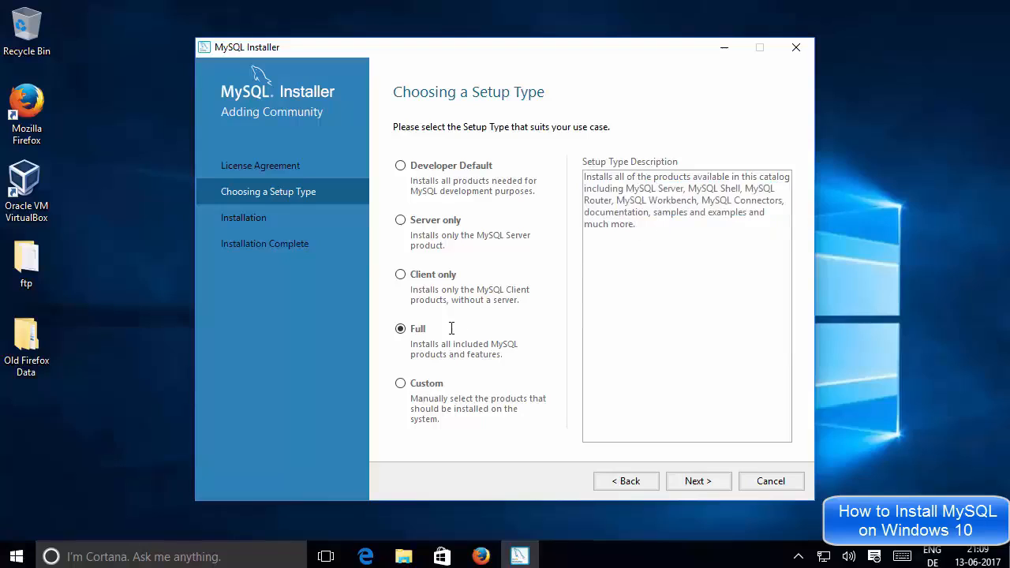
click(401, 166)
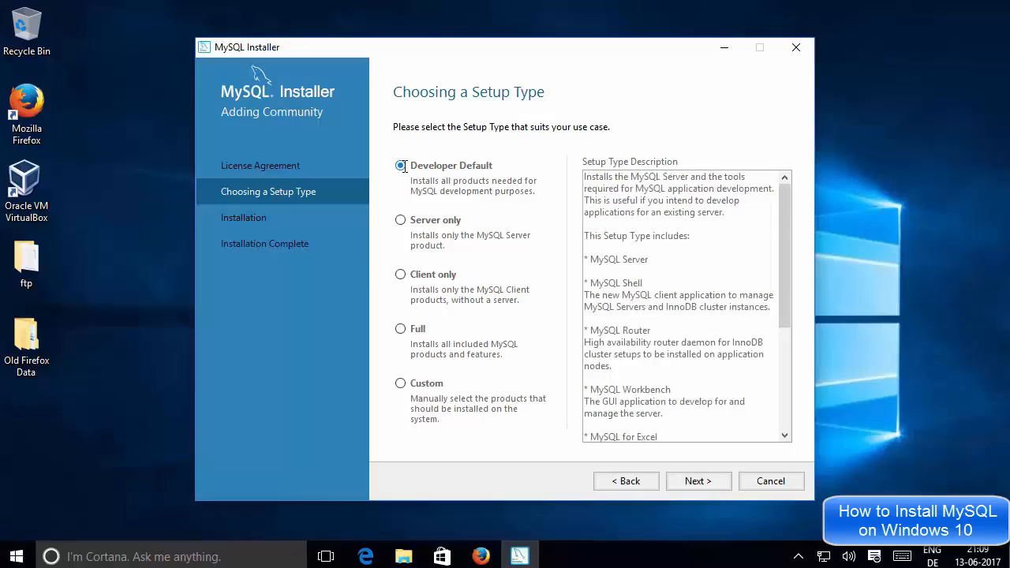
scroll(785, 244, down, 3)
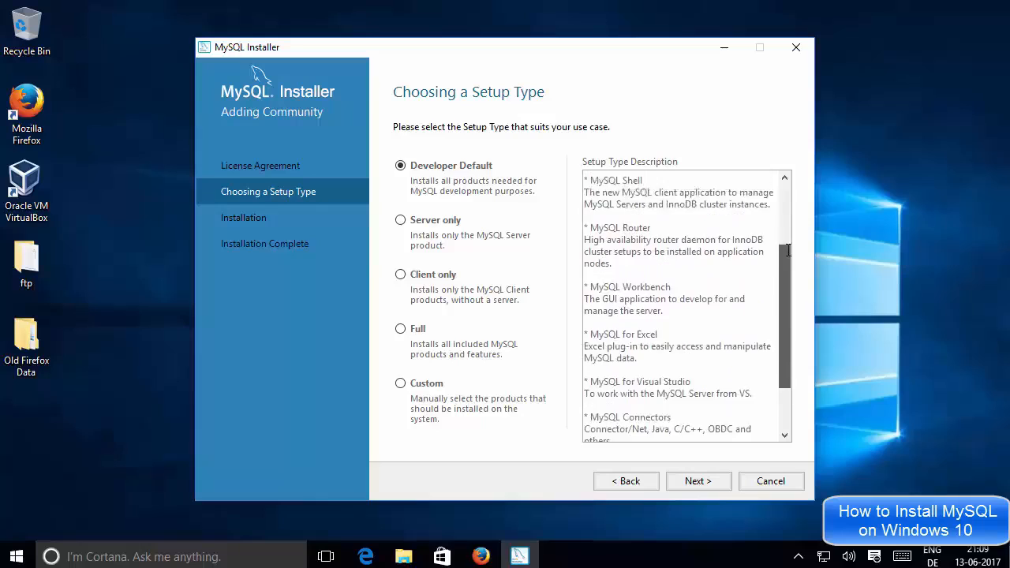
scroll(788, 251, up, 2)
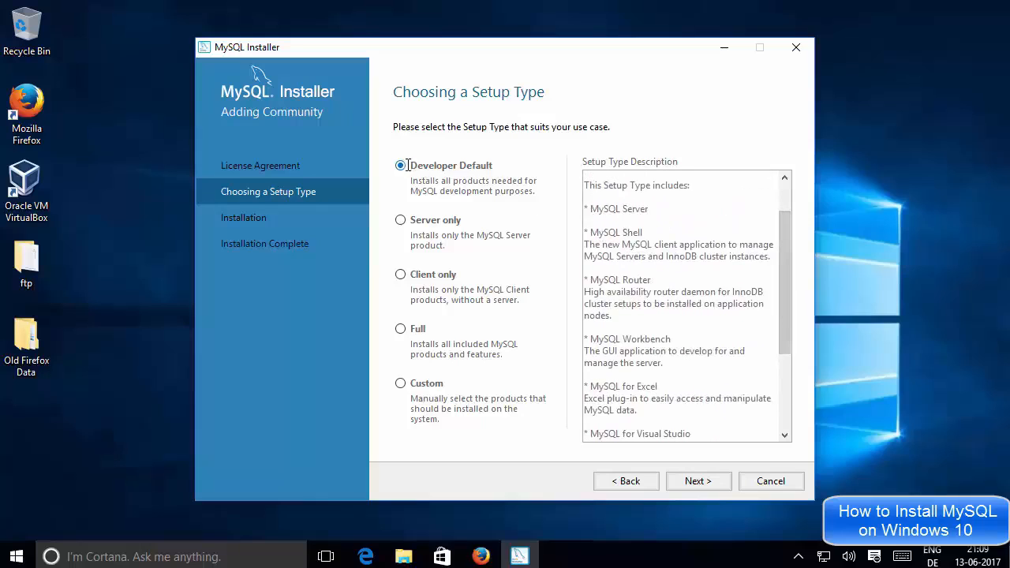
click(697, 480)
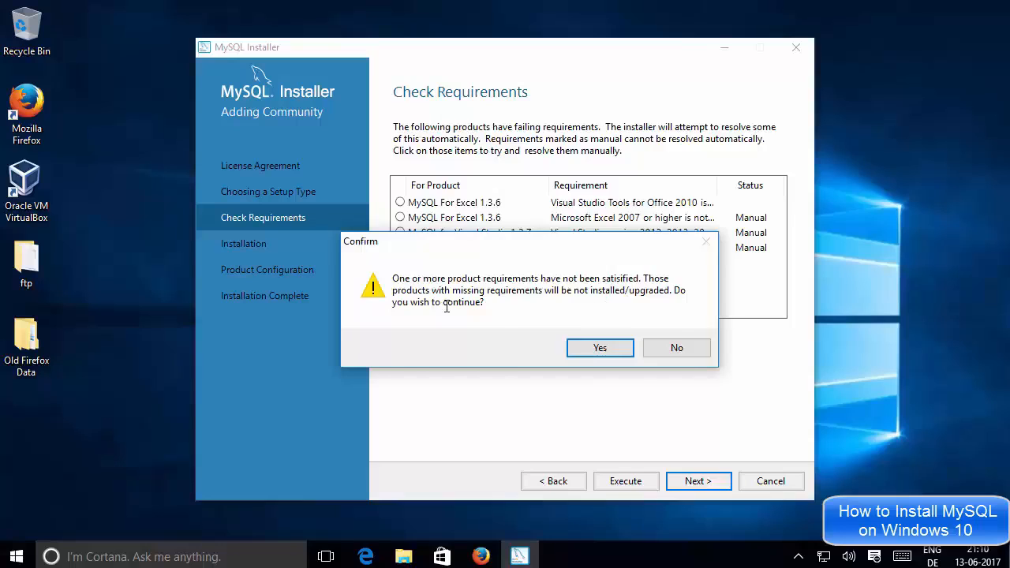
Answer Yes to the unmet-requirements warning to reach the 13-product Installation list
click(589, 347)
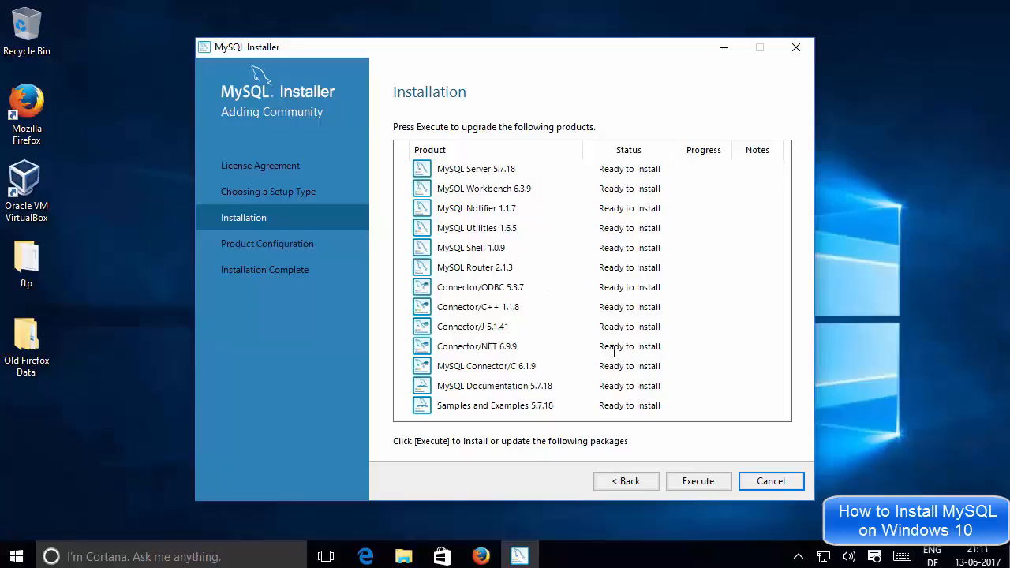
Execute the installation of all 13 products and move on once each shows Complete
click(689, 481)
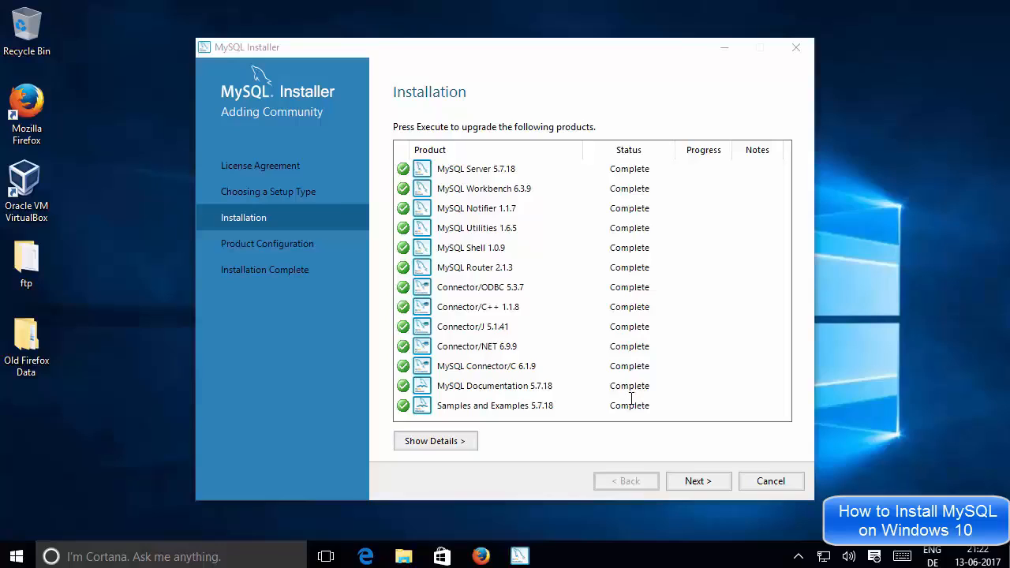
click(694, 481)
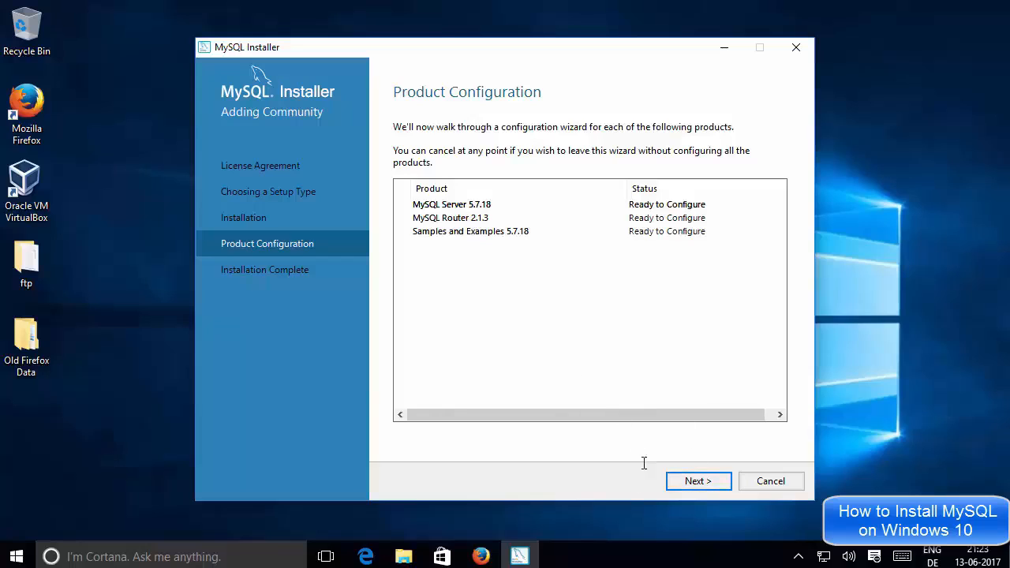
Start configuring MySQL Server 5.7.18, keeping Standalone MySQL Server / Classic MySQL Replication
click(695, 481)
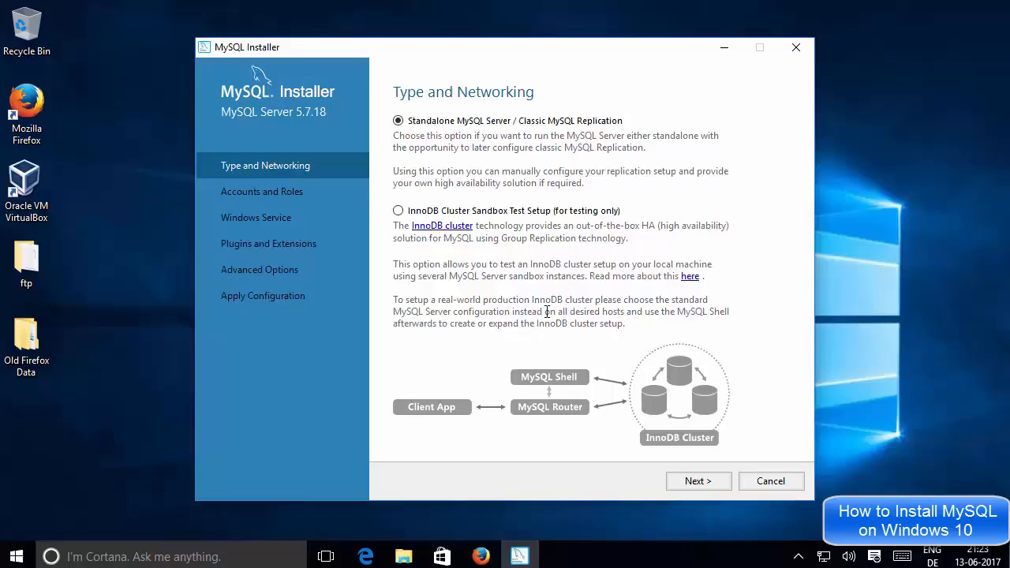
click(685, 482)
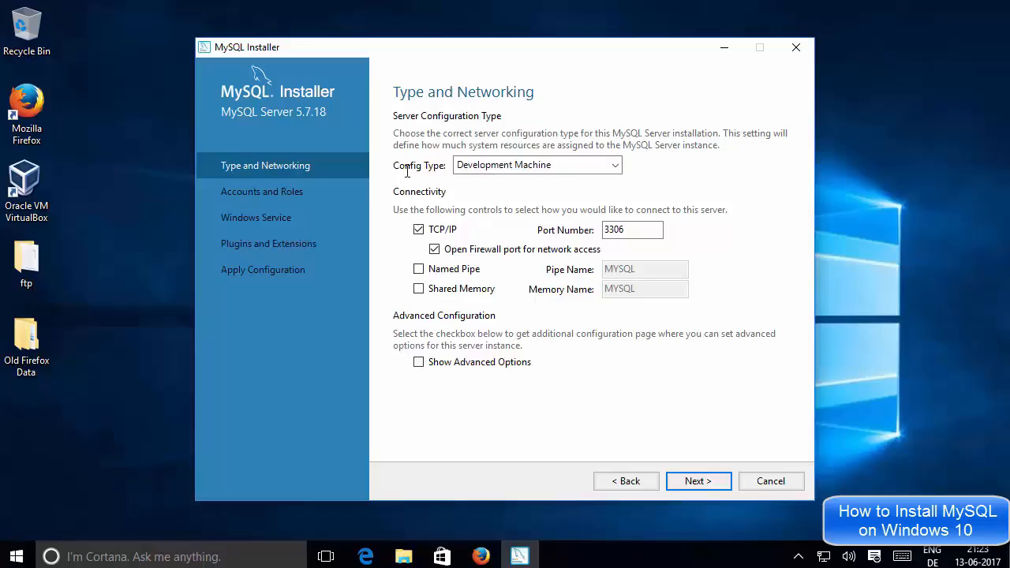
Keep Development Machine as the config type and TCP/IP port 3306 unchanged
click(491, 165)
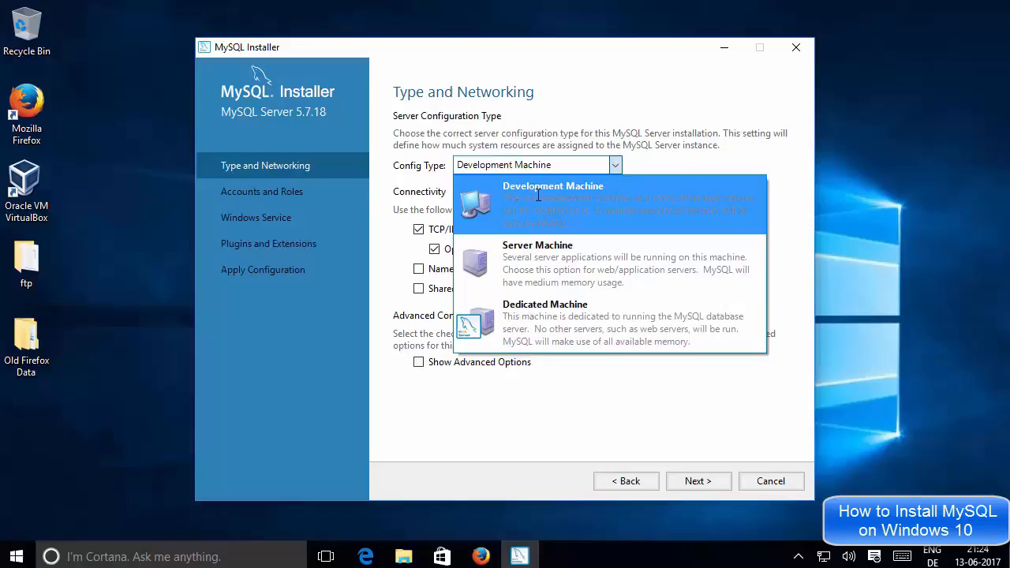
click(646, 163)
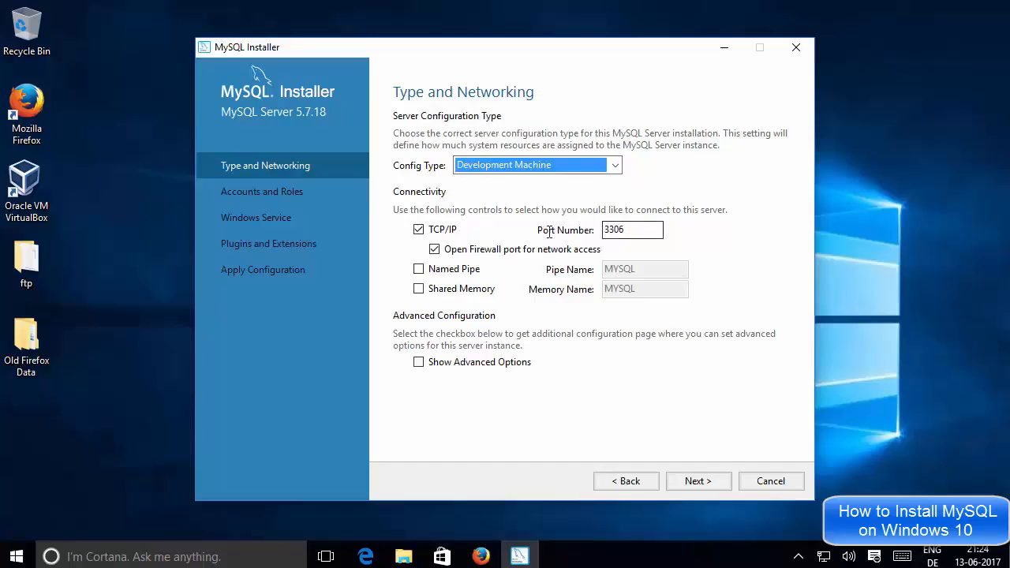
drag(636, 230, 603, 229)
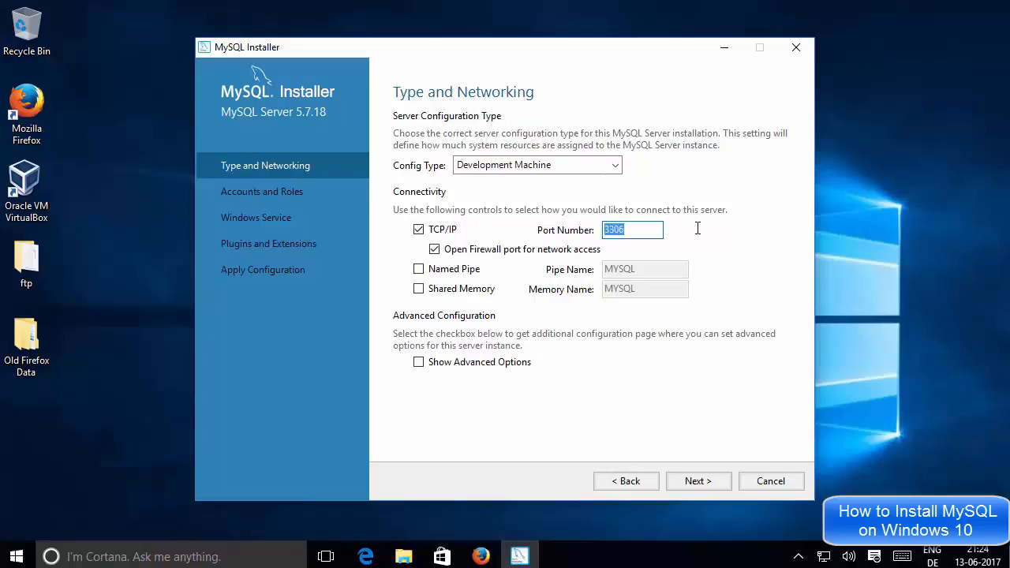
click(650, 232)
Enter the root account password in both MySQL Root Password and Repeat Password, checking they match
click(690, 481)
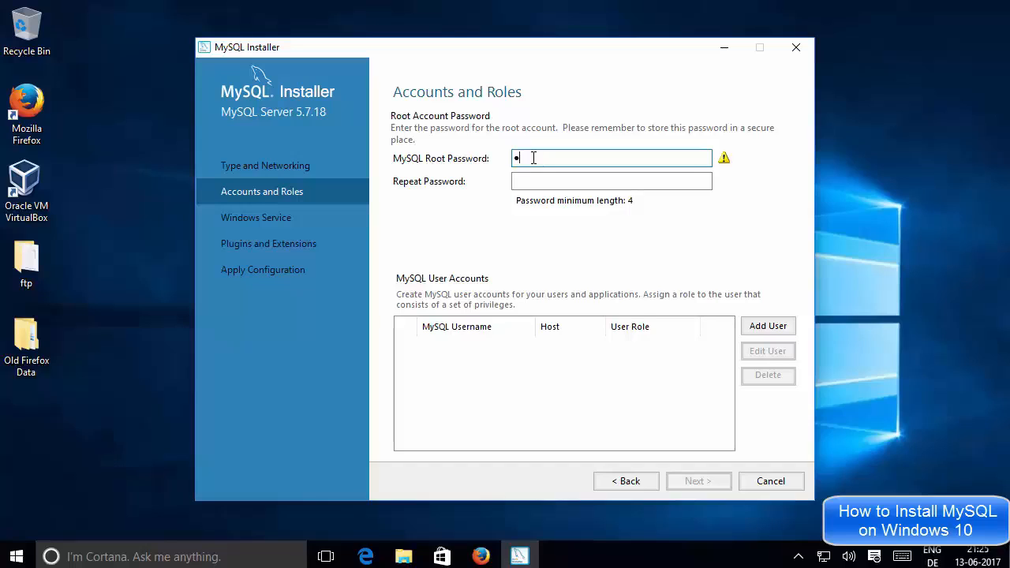
text(oot)
click(542, 181)
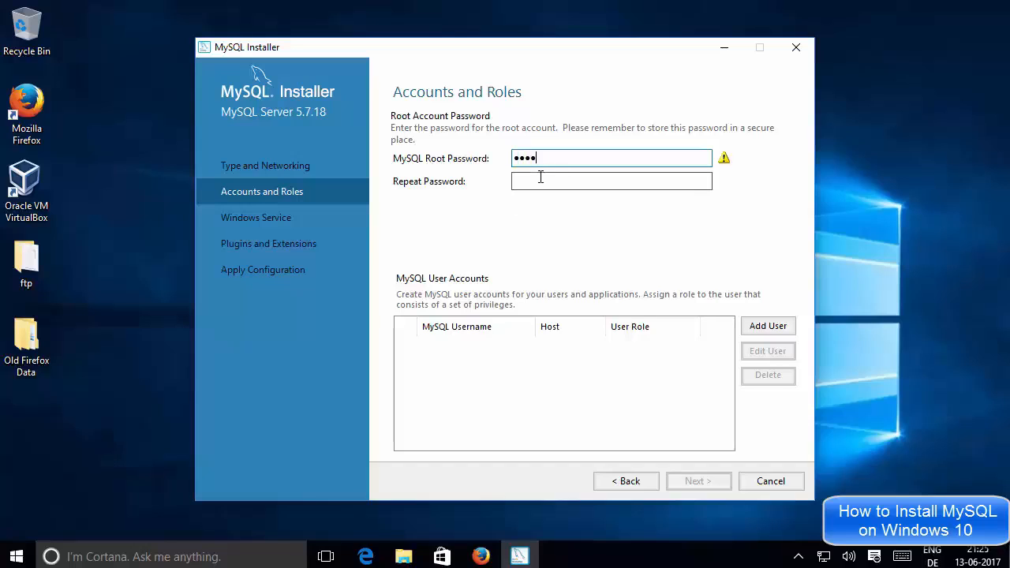
text(root)
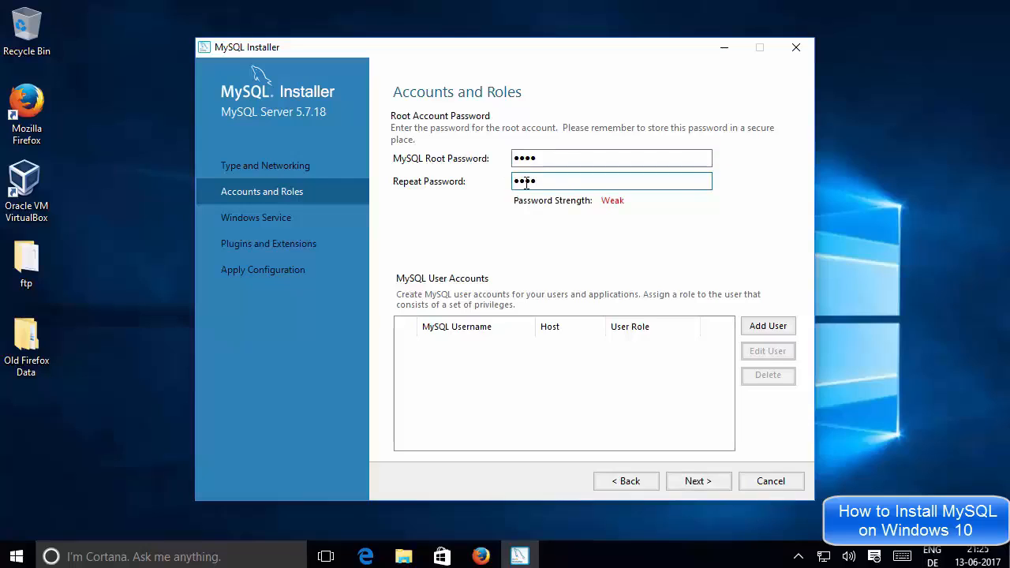
click(527, 159)
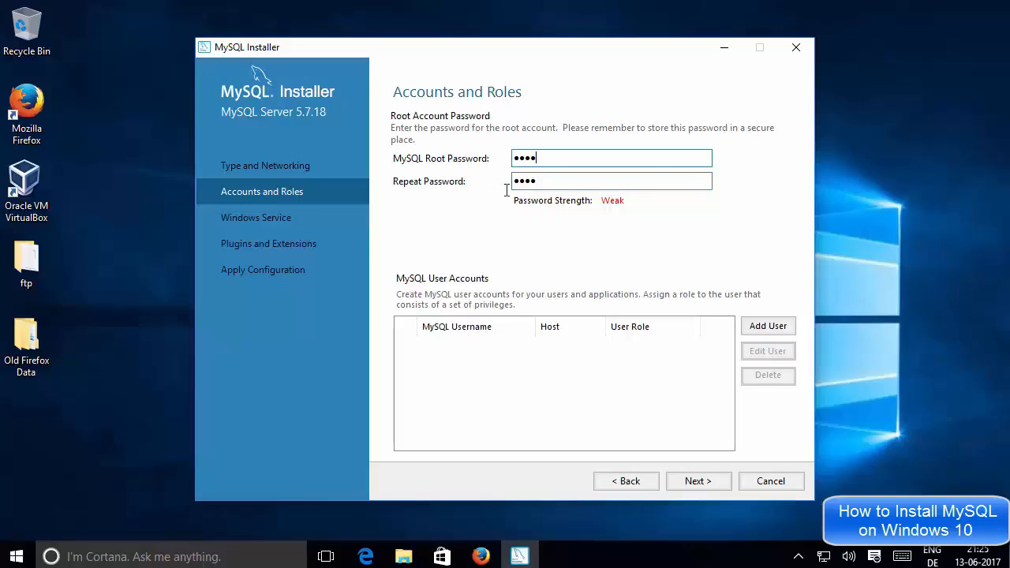
click(544, 182)
double_click(547, 181)
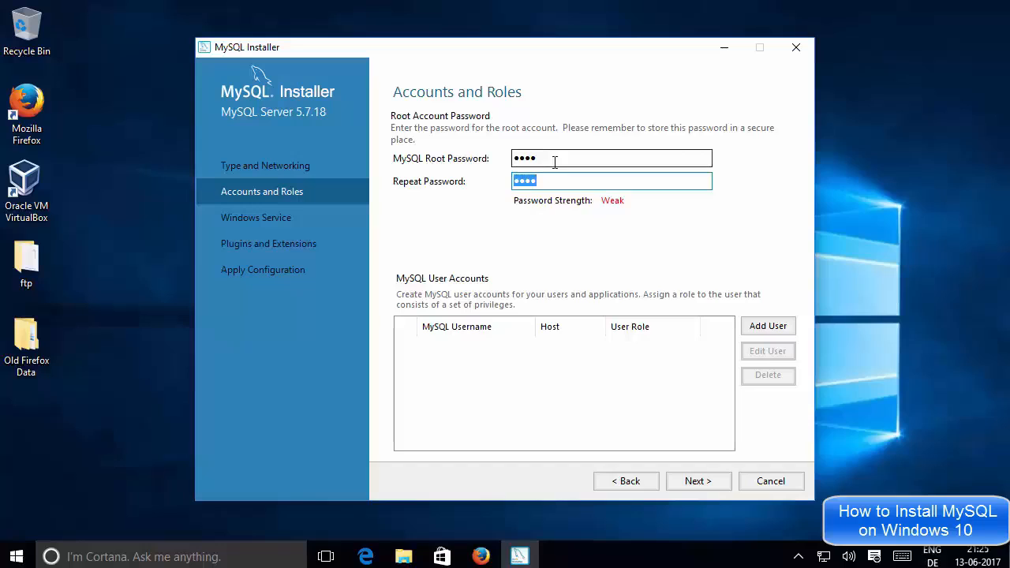
click(555, 161)
drag(564, 159, 506, 157)
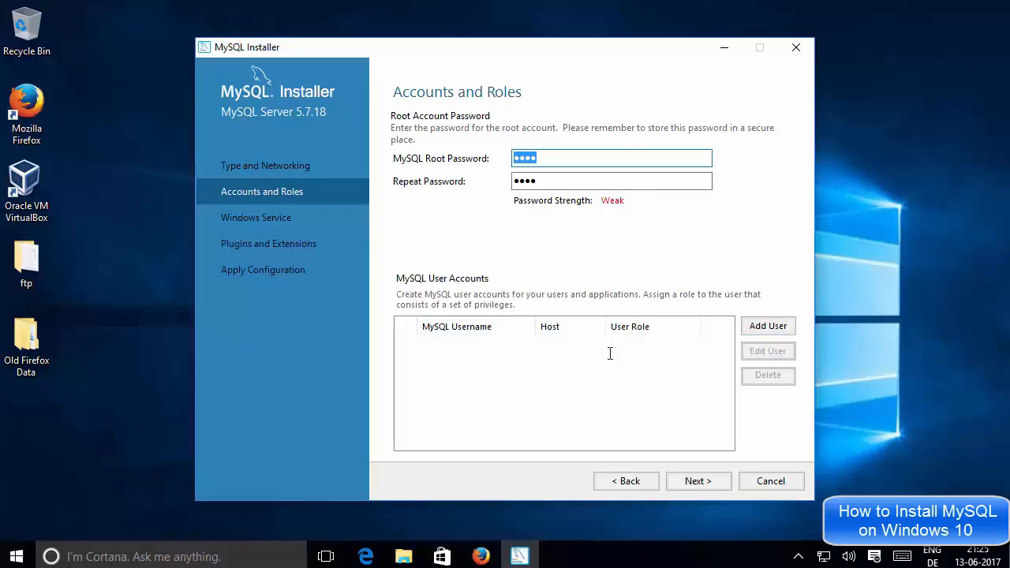
click(687, 348)
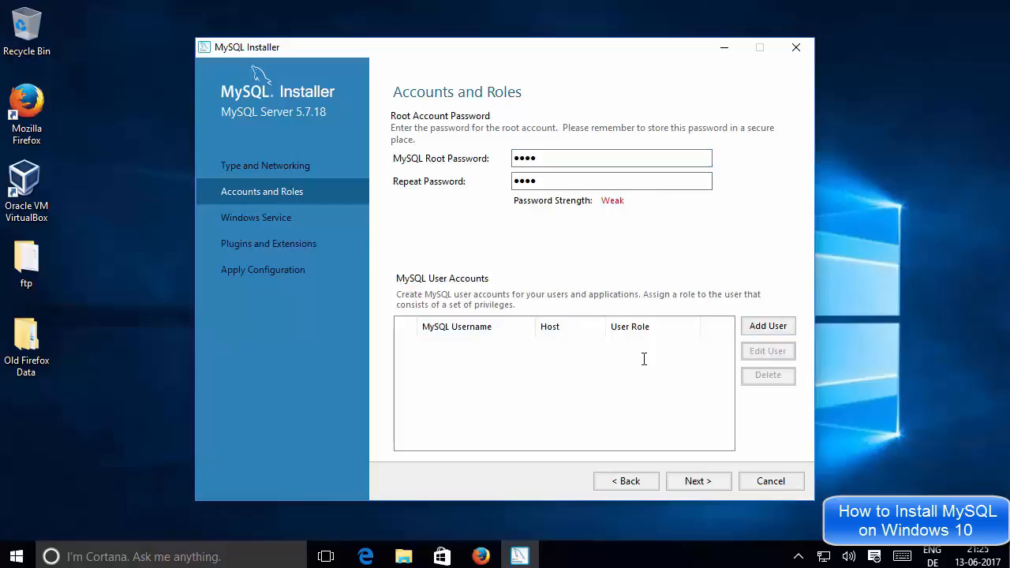
Add user 'core' with host <All Hosts (%)> and the DB Admin role
click(759, 327)
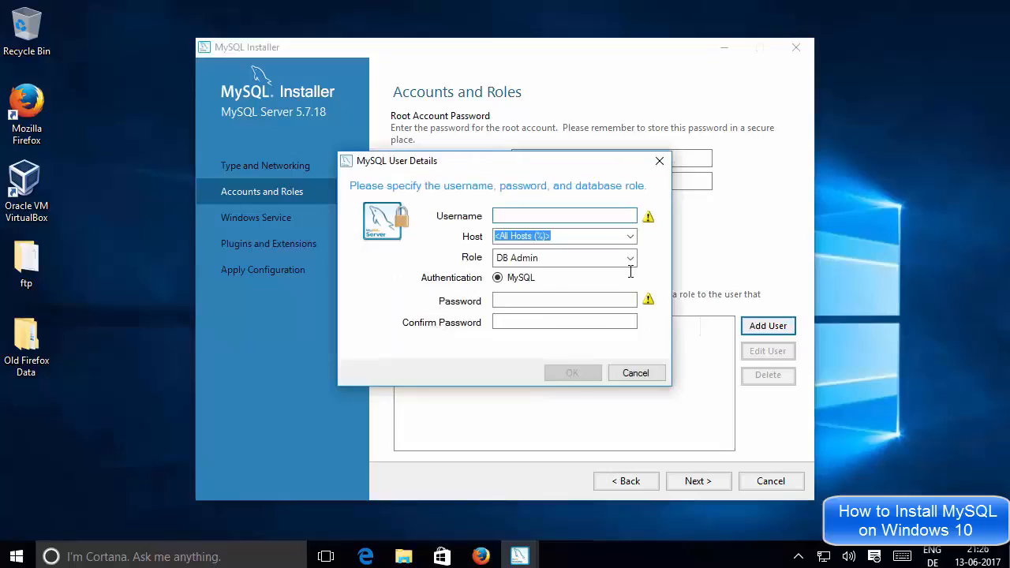
text(core)
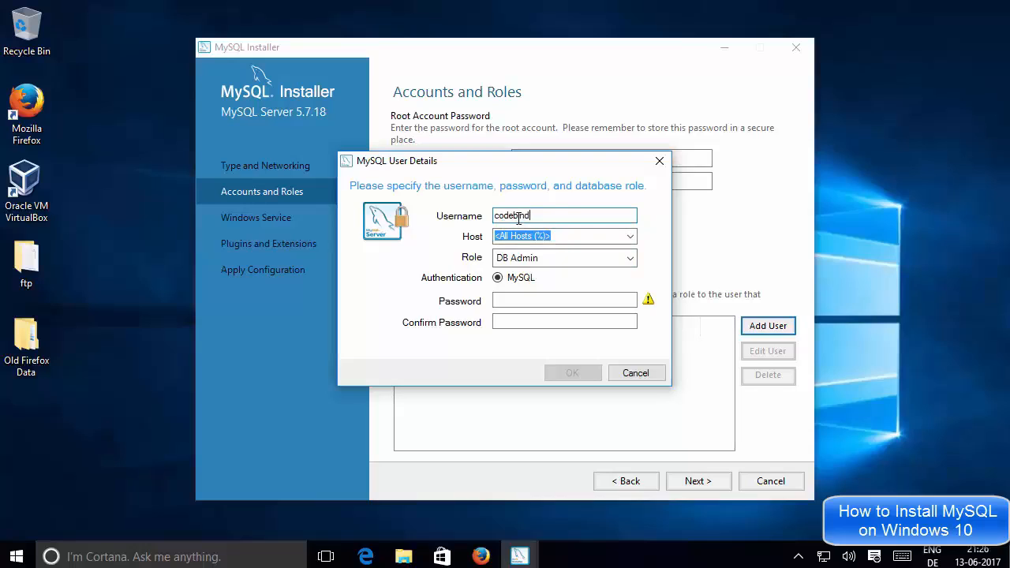
click(632, 235)
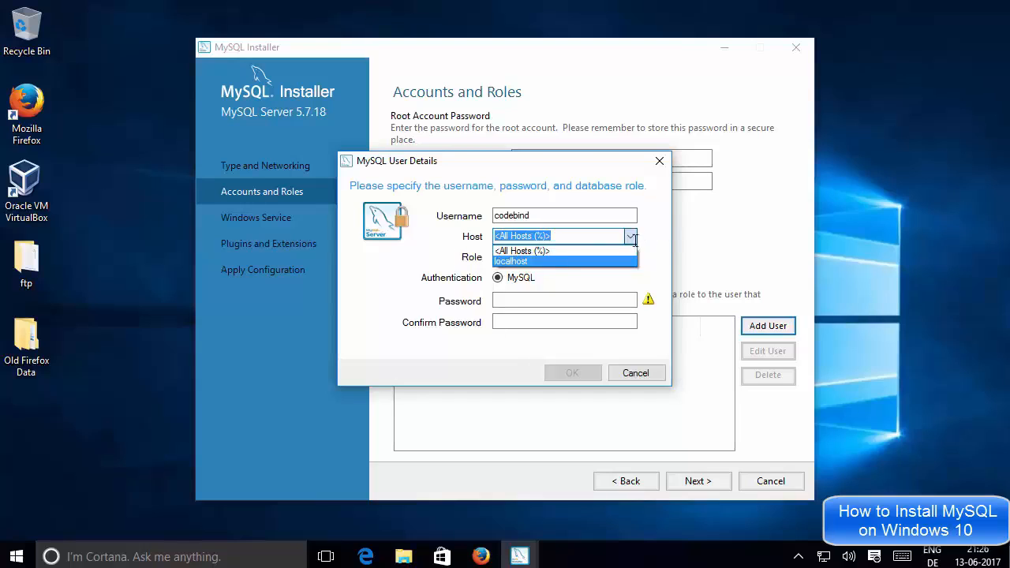
click(571, 250)
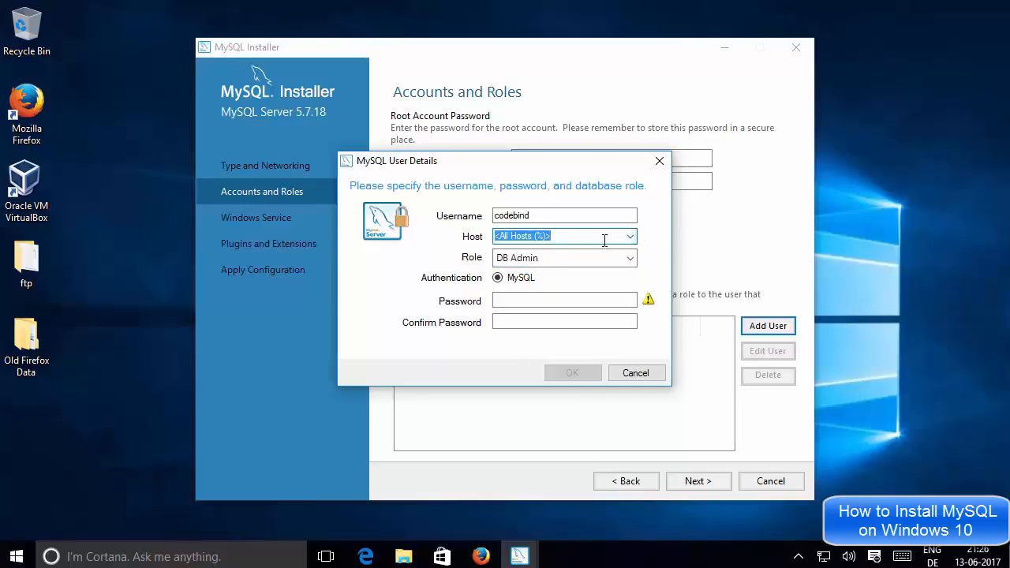
click(514, 257)
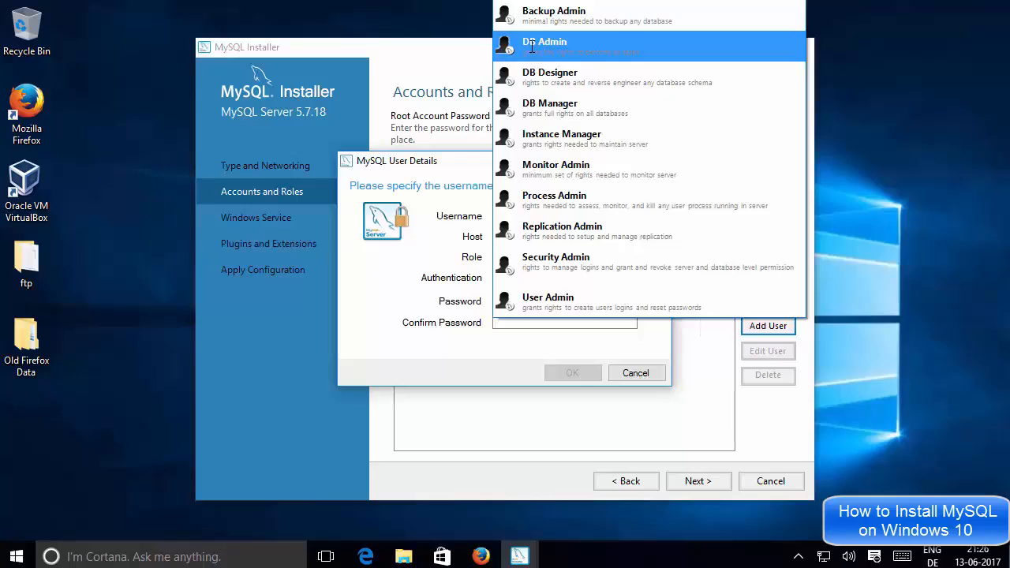
click(424, 257)
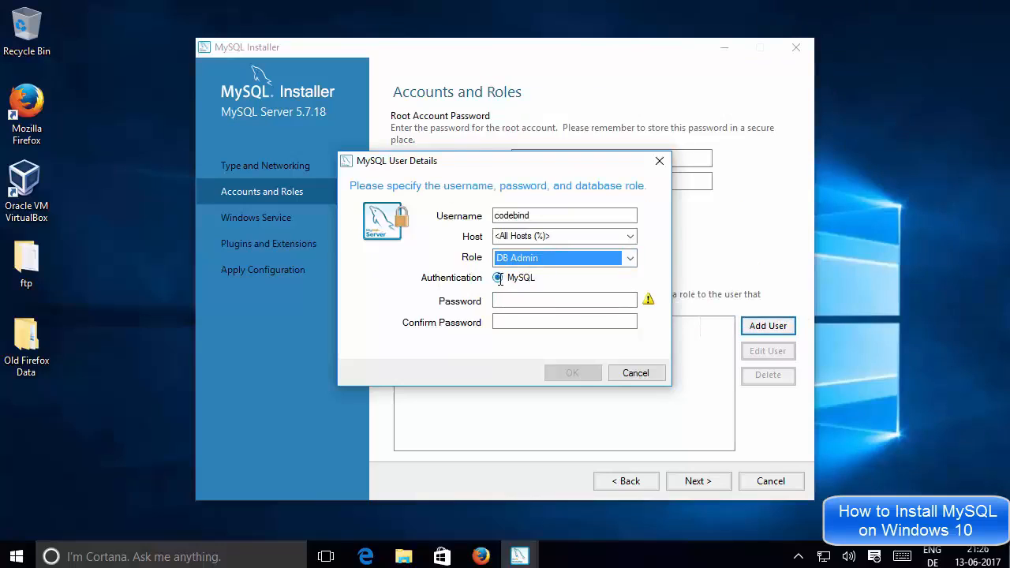
Type the new user's password in Password and again in Confirm Password
click(520, 300)
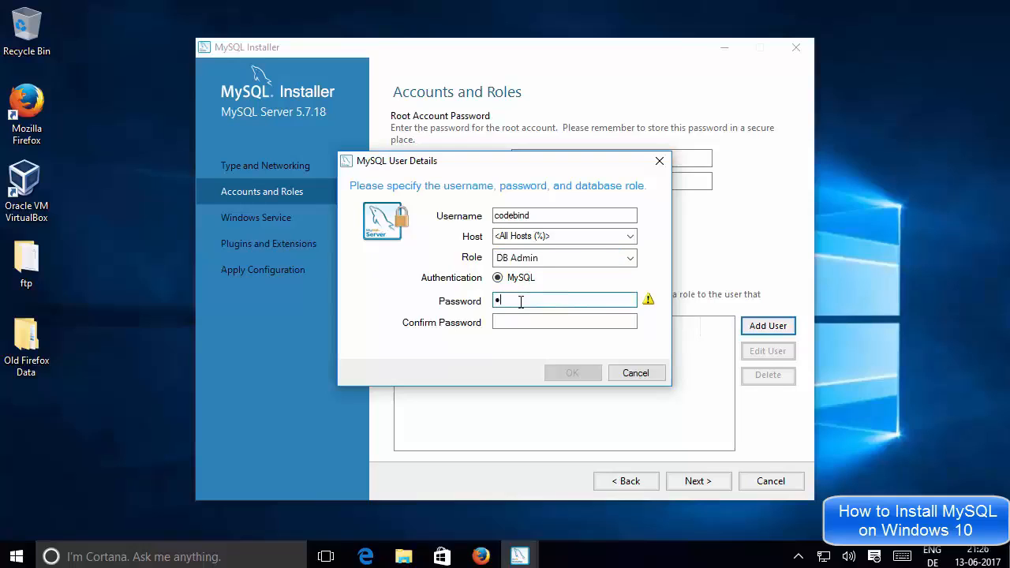
click(509, 323)
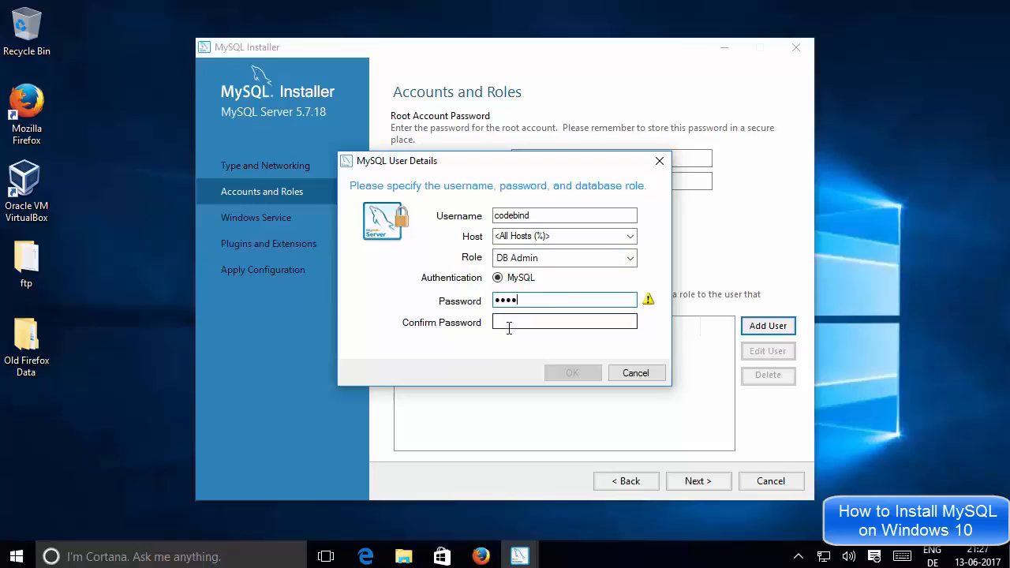
text(•••)
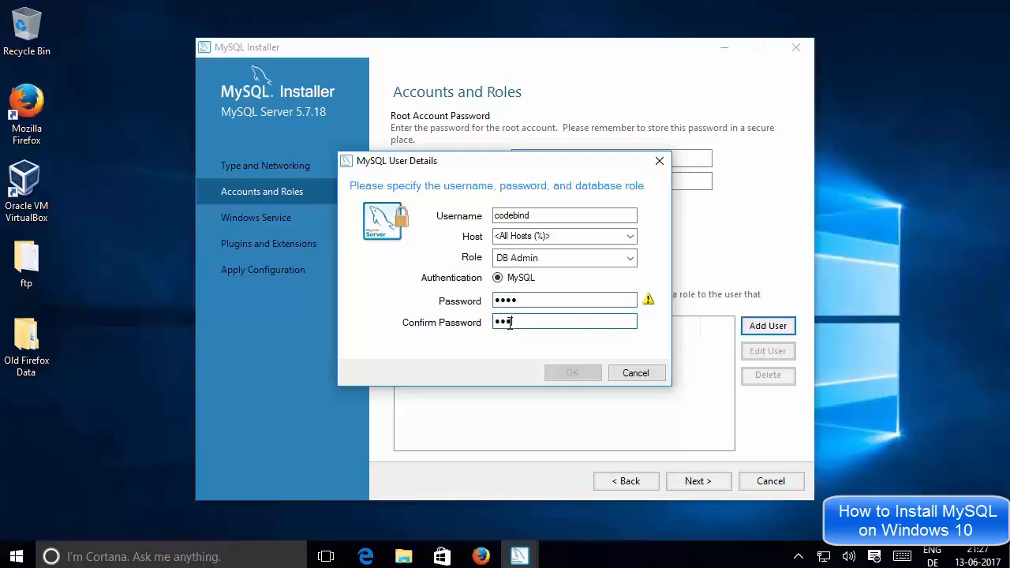
text(•)
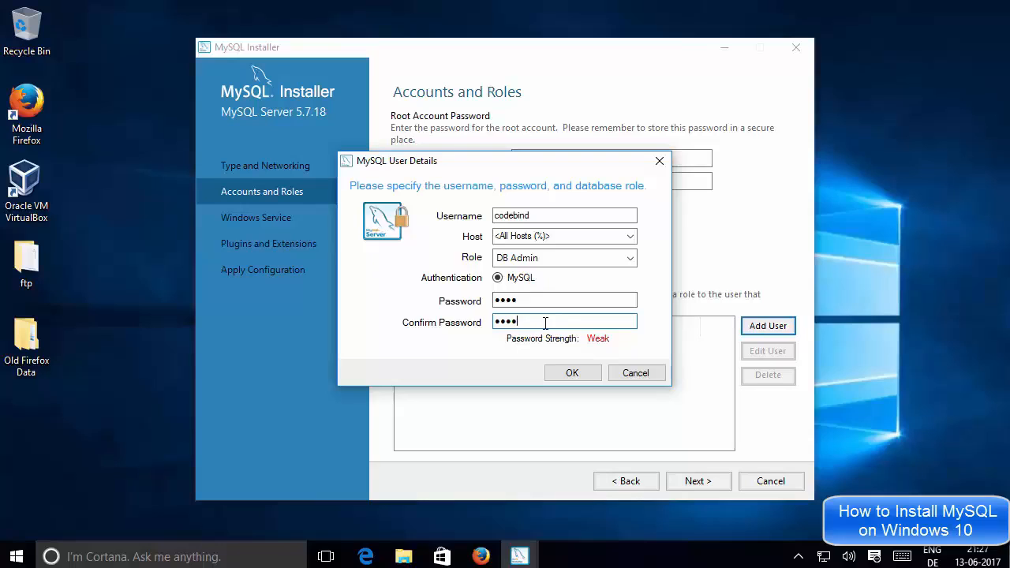
Save the new DB Admin user to the accounts list, then recheck the root password entries
click(559, 373)
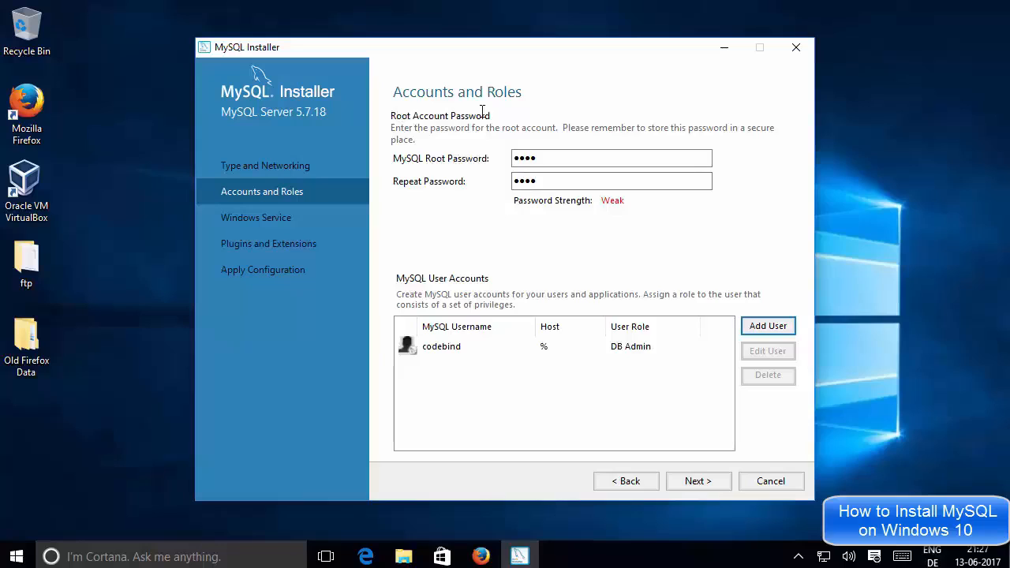
drag(553, 157, 506, 154)
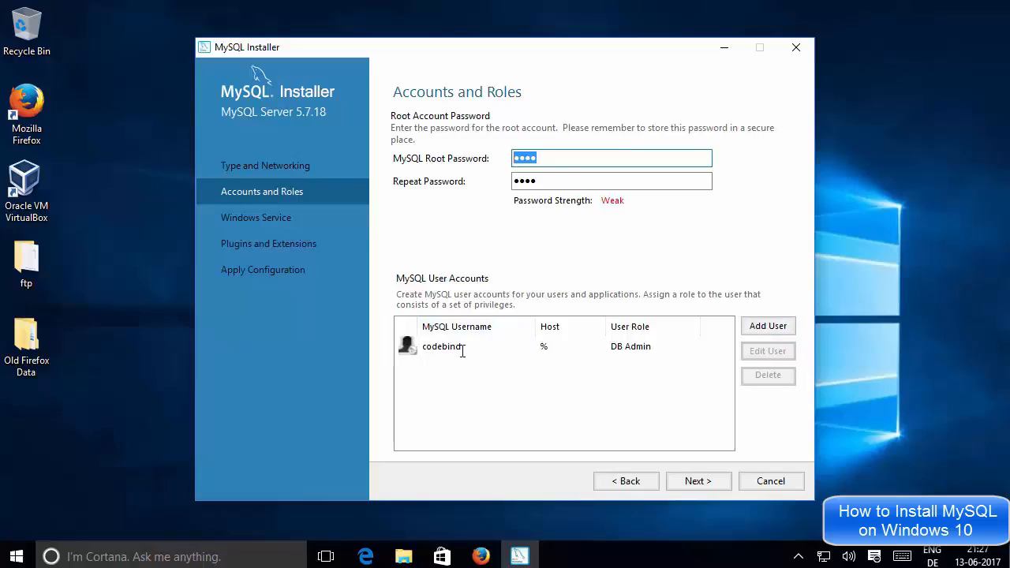
click(545, 180)
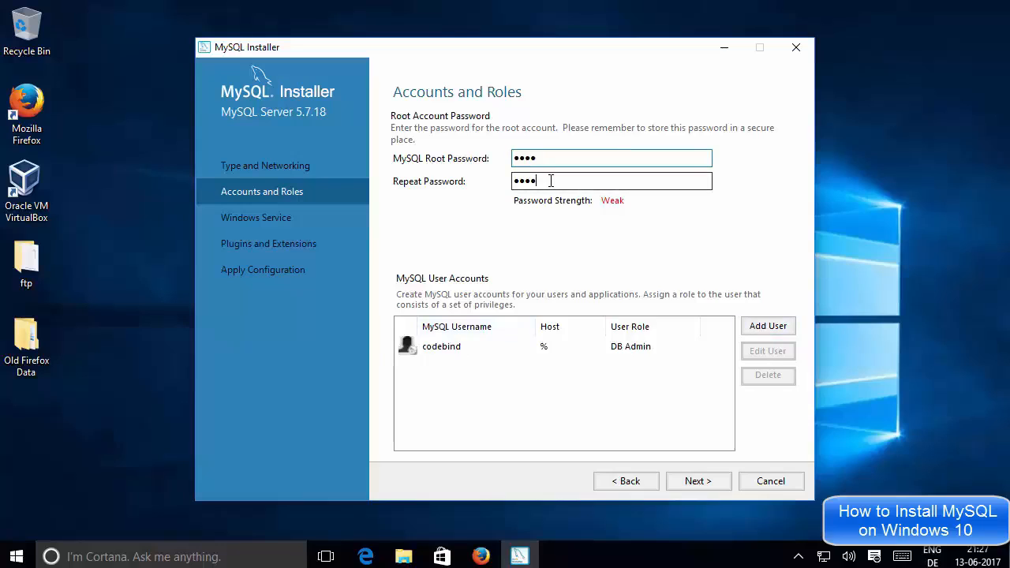
drag(543, 180, 523, 164)
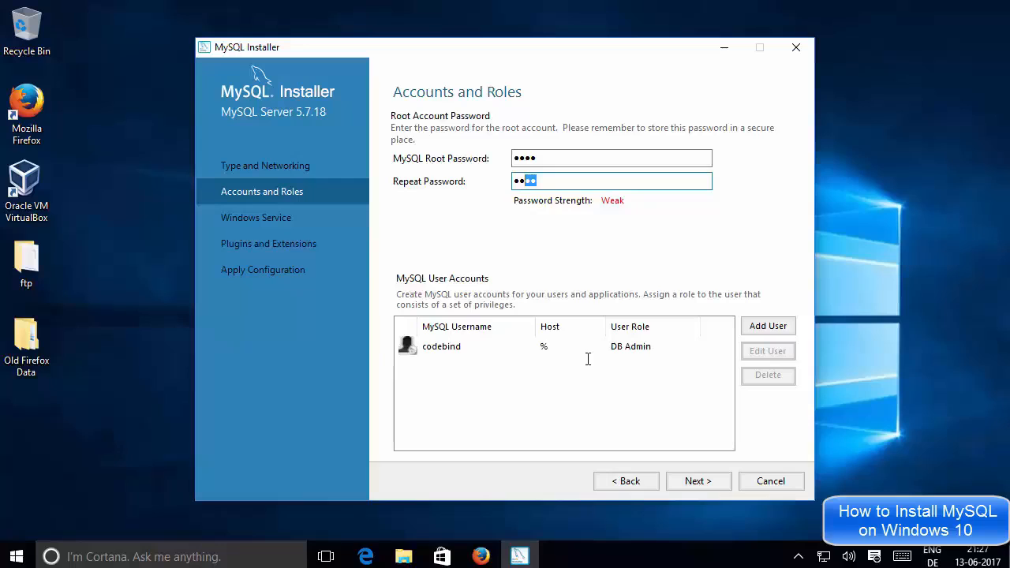
Keep the MySQL57 Windows service under the Standard System Account and advance to Plugins and Extensions
click(694, 484)
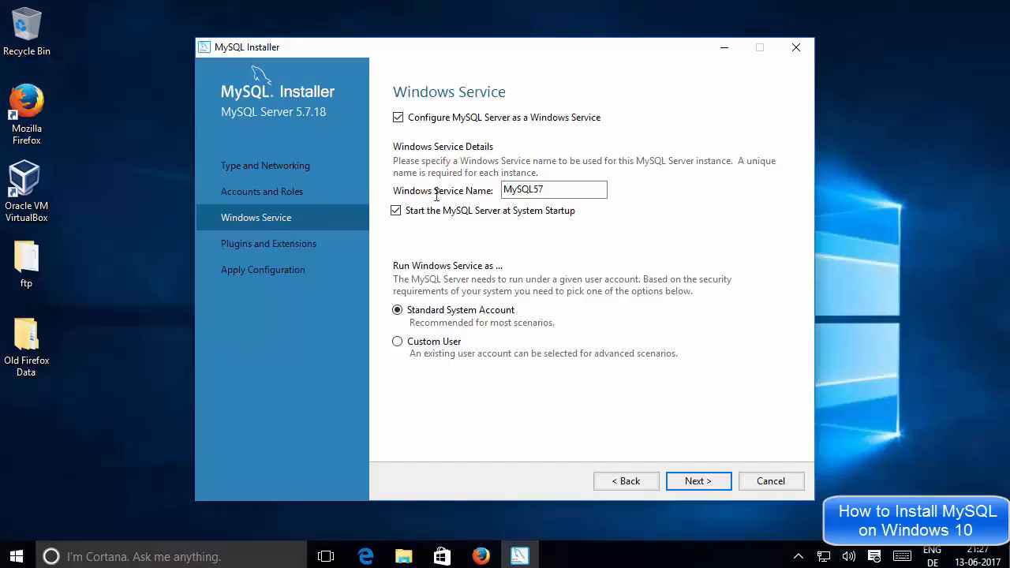
double_click(547, 189)
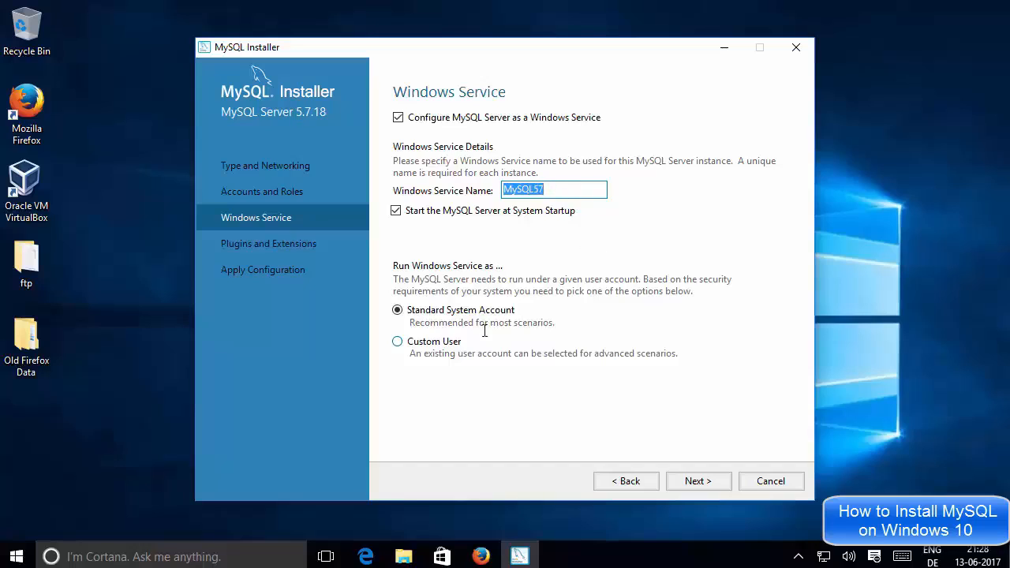
click(698, 482)
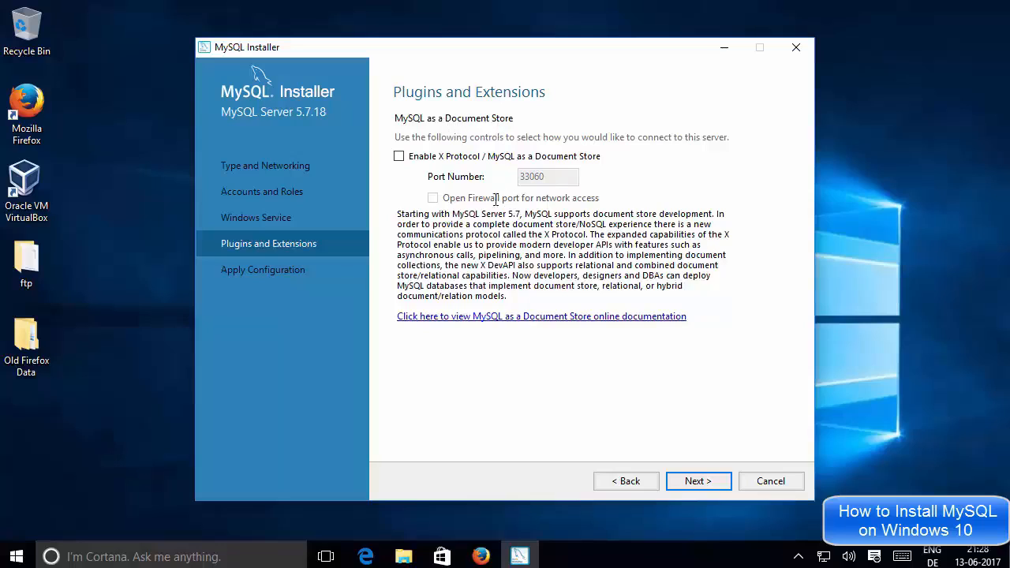
Execute all ten server configuration tasks, through user accounts and firewall, and finish
click(693, 482)
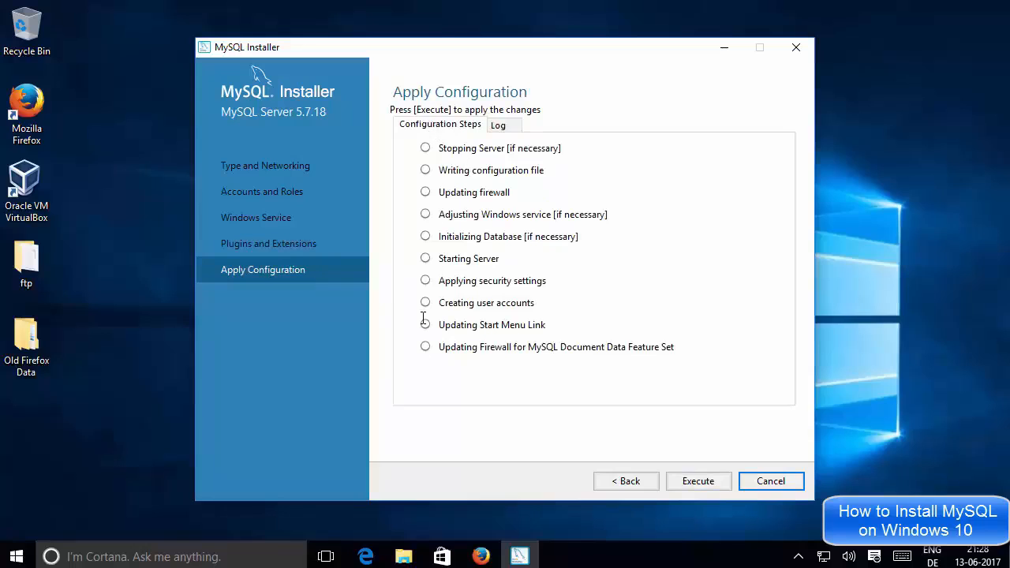
click(684, 483)
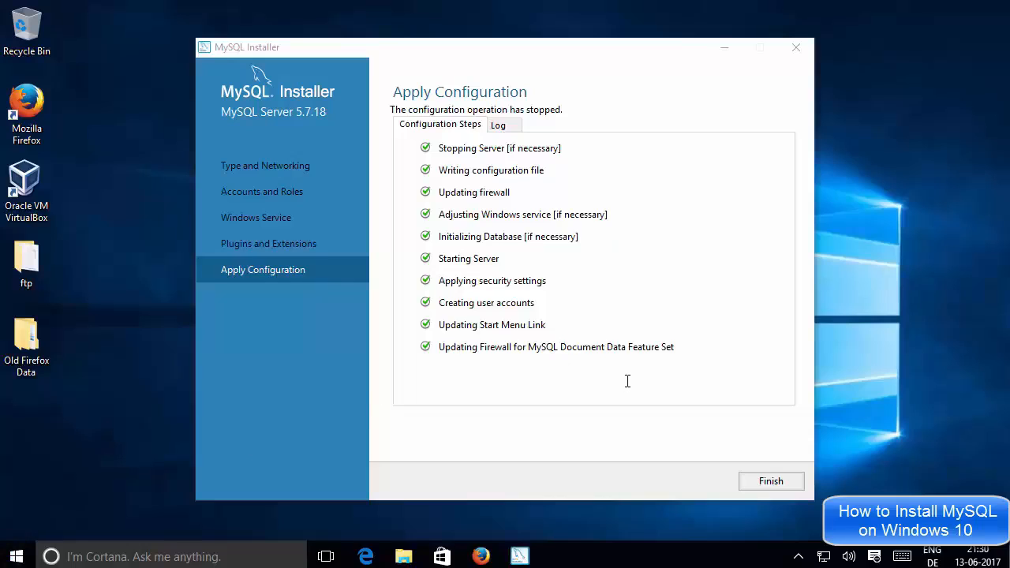
click(770, 480)
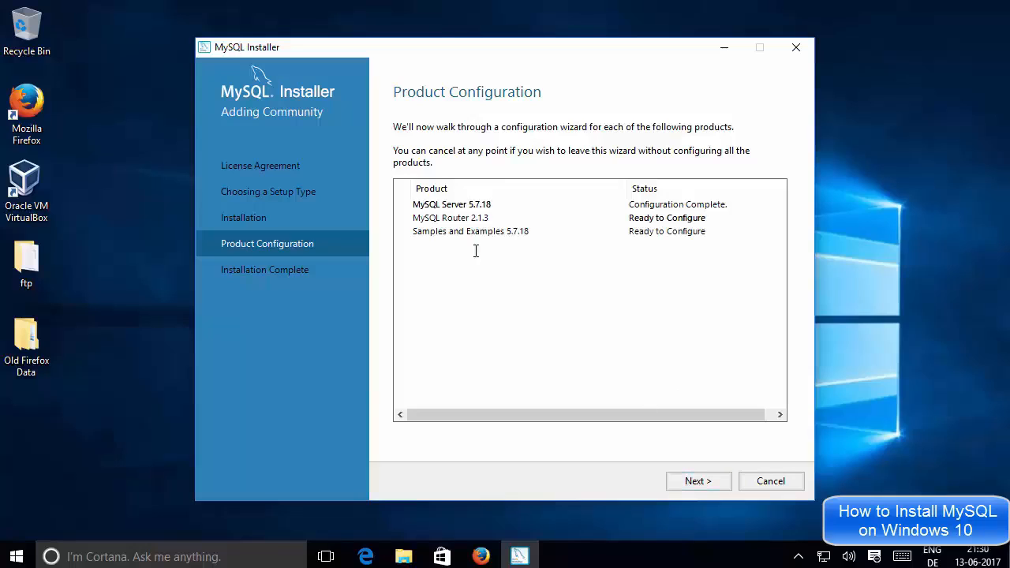
Finish MySQL Router 2.1.3 configuration with the InnoDB cluster option left unticked
click(699, 478)
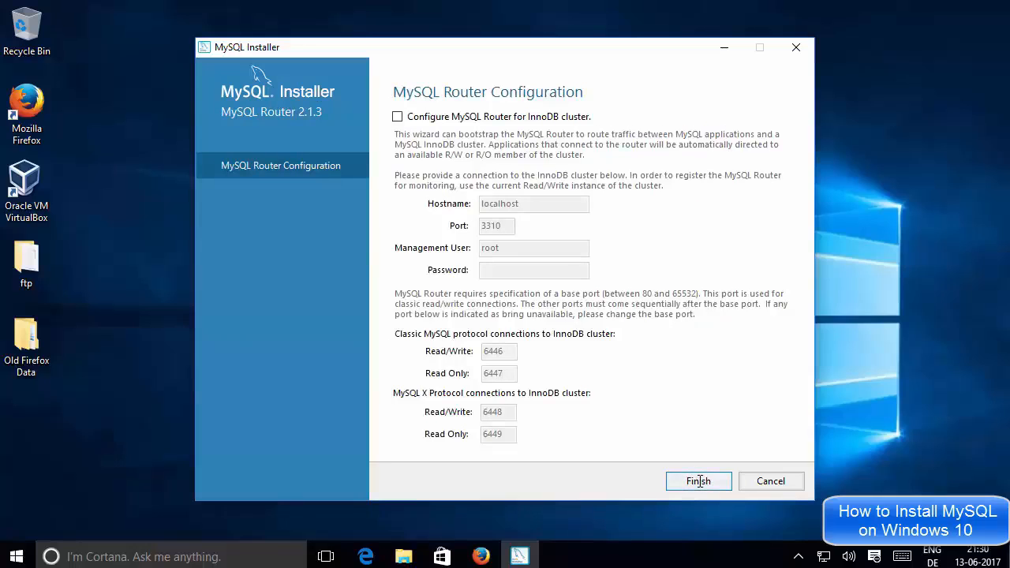
click(700, 481)
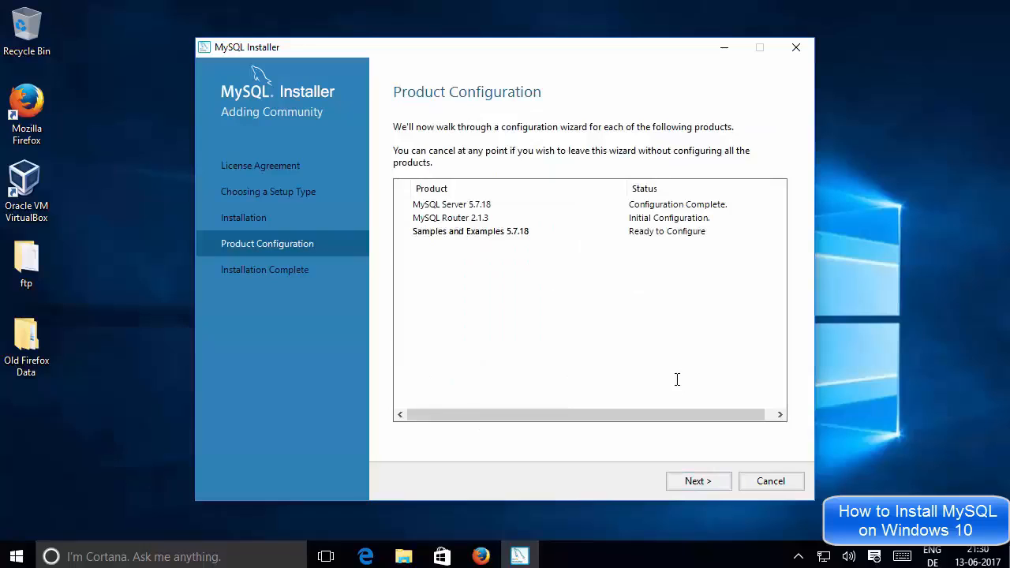
Configure Samples and Examples 5.7.18 against MySQL Server 5.7.18, verifying root credentials and executing its scripts
click(697, 480)
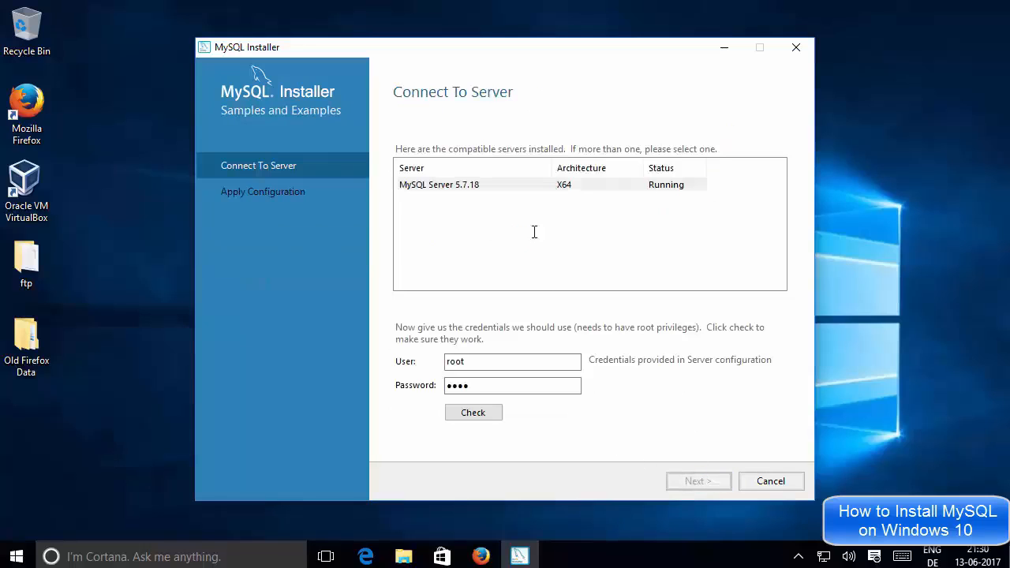
click(475, 187)
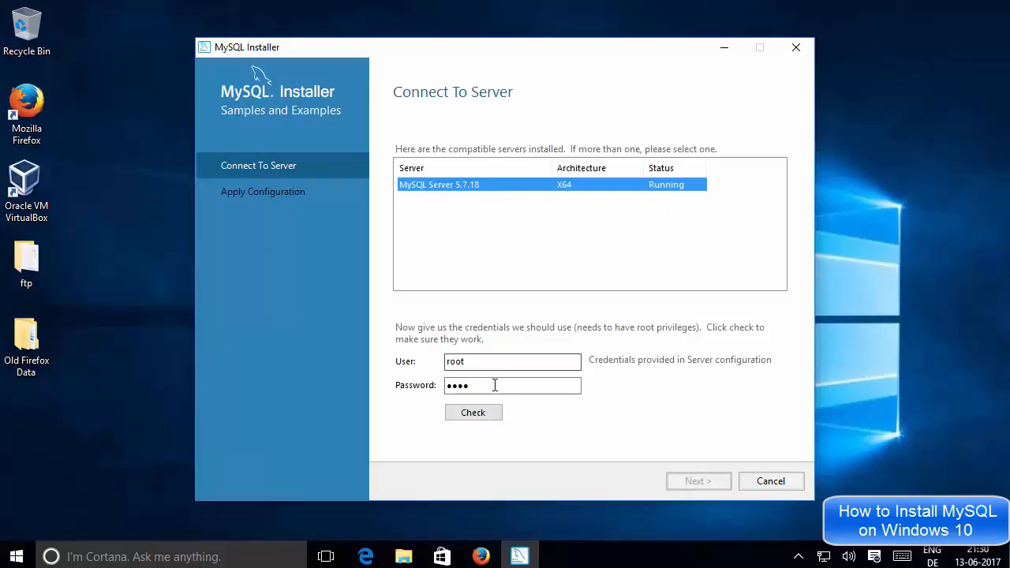
click(483, 413)
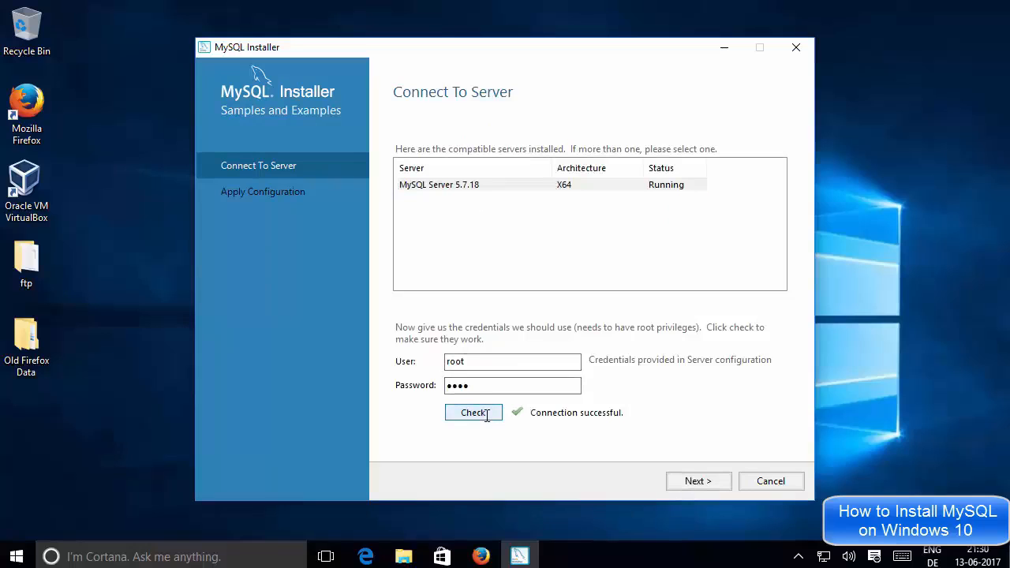
click(698, 481)
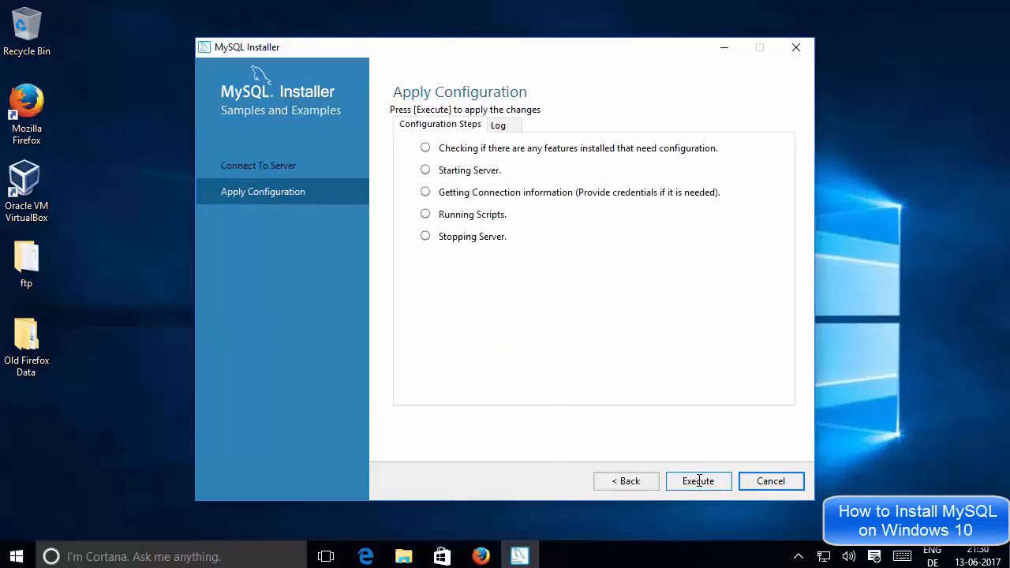
click(699, 481)
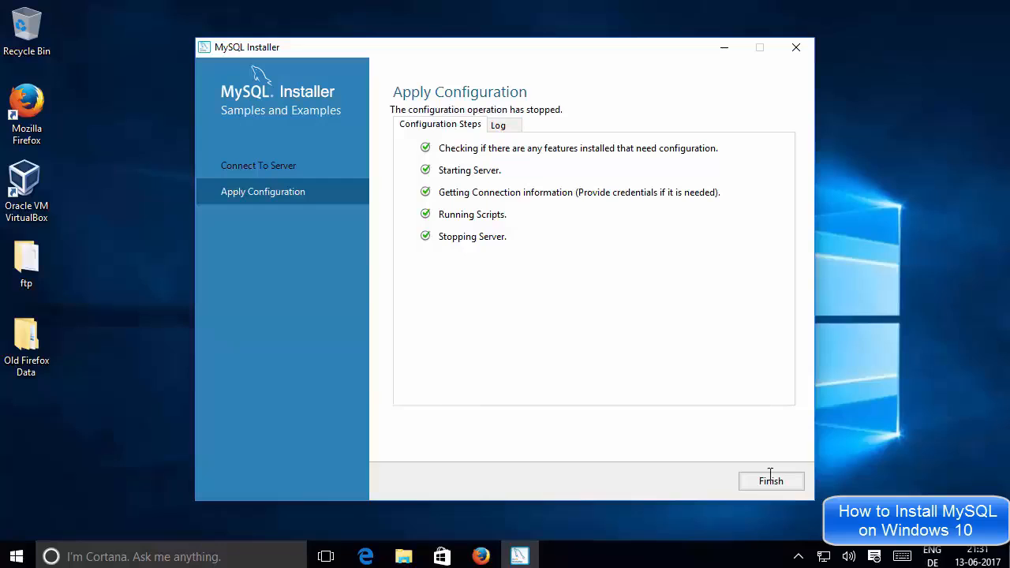
click(767, 483)
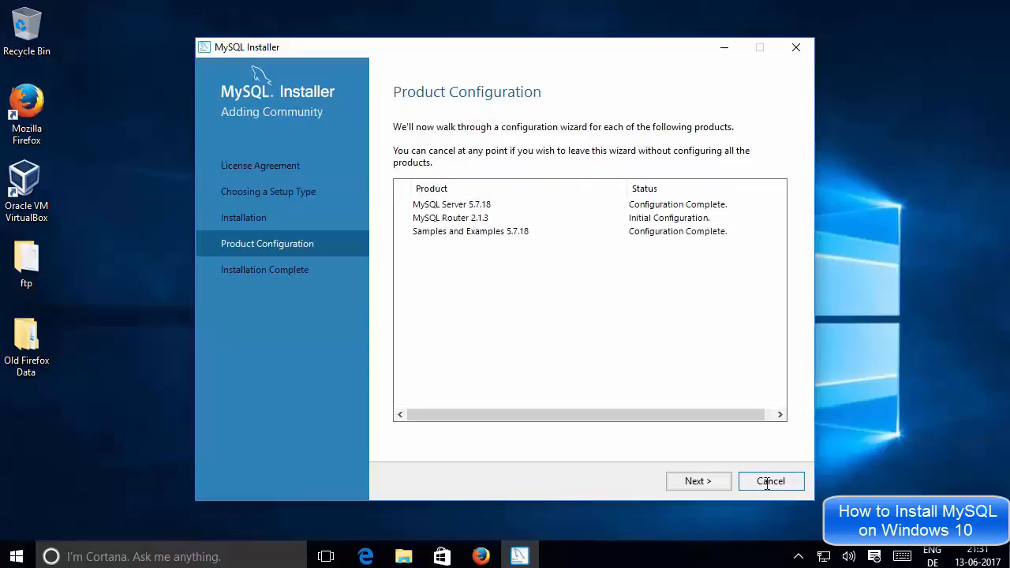
Finish the installation with both MySQL Workbench and MySQL Shell set to start afterwards
click(697, 482)
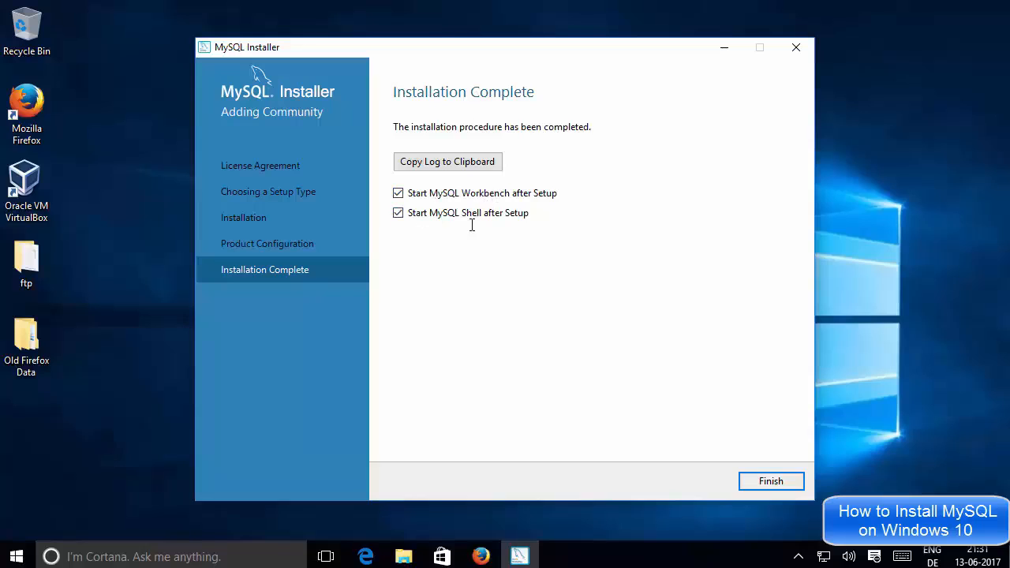
click(765, 482)
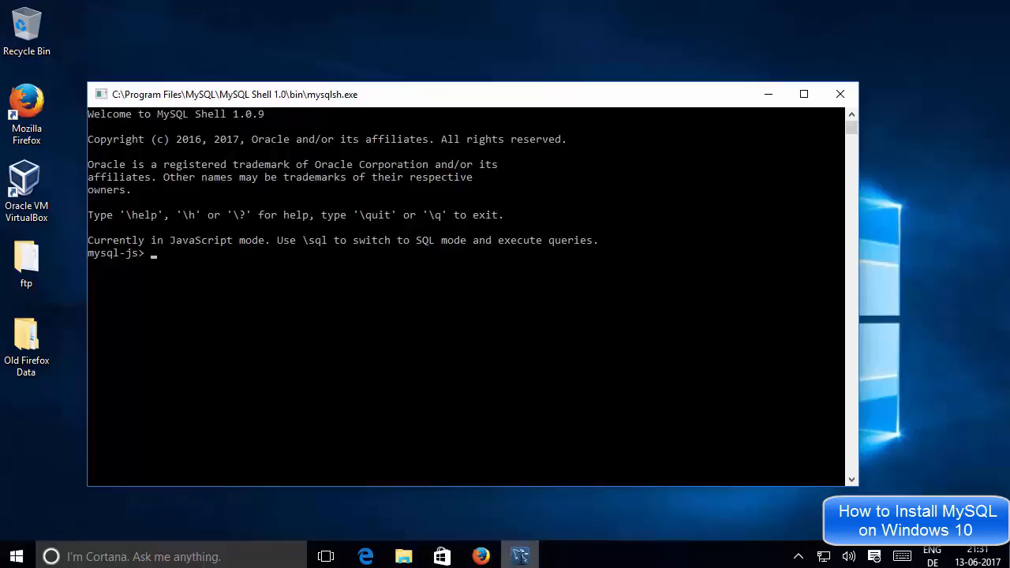
Move the Workbench window up-left, bring its welcome screen in front of MySQL Shell, and open Start
mouse_move(520, 557)
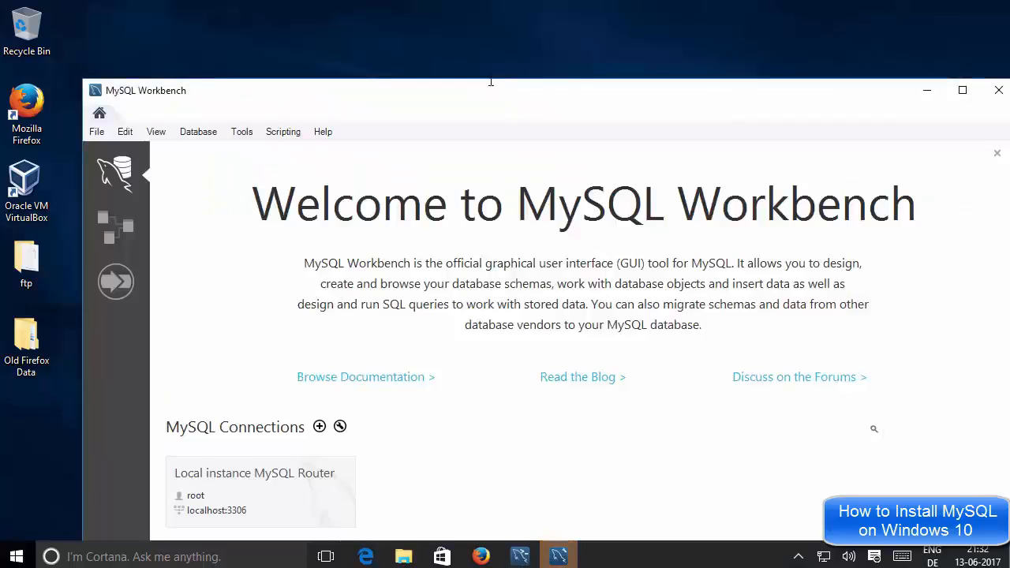
drag(520, 100, 482, 32)
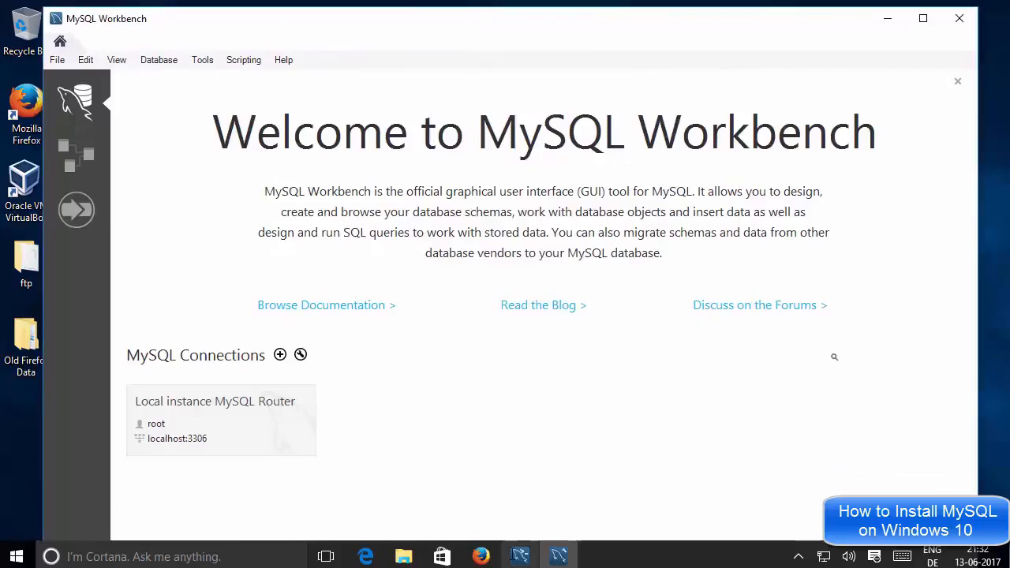
click(521, 557)
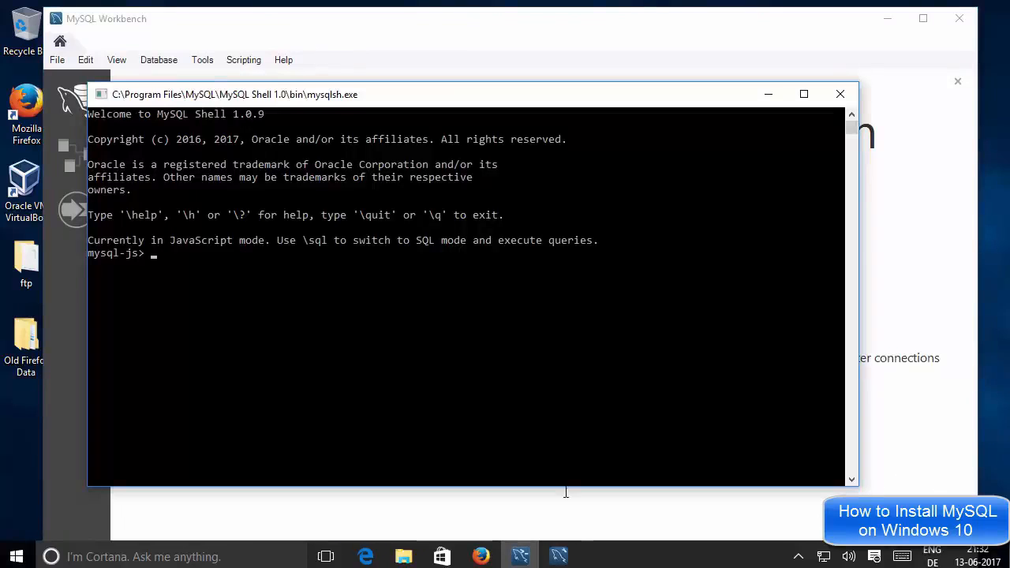
click(559, 555)
click(619, 394)
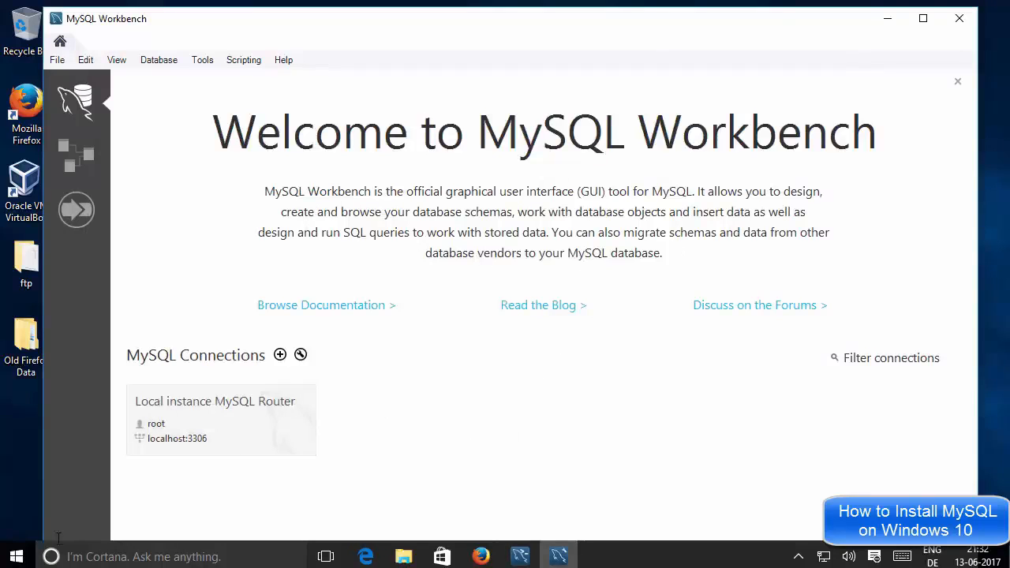
click(16, 556)
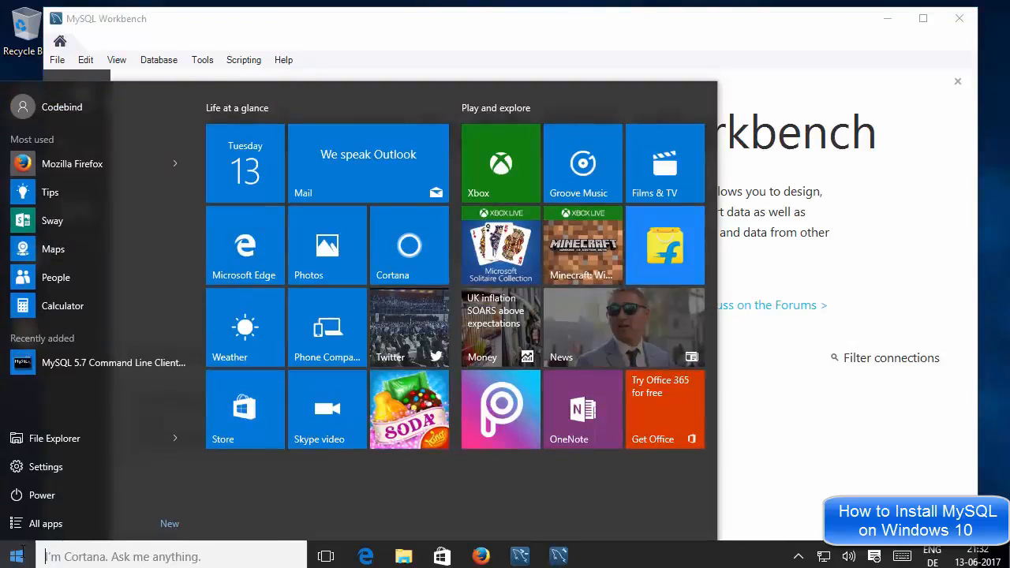
Browse All apps down to the MySQL program group and expand it to view its entries
click(48, 524)
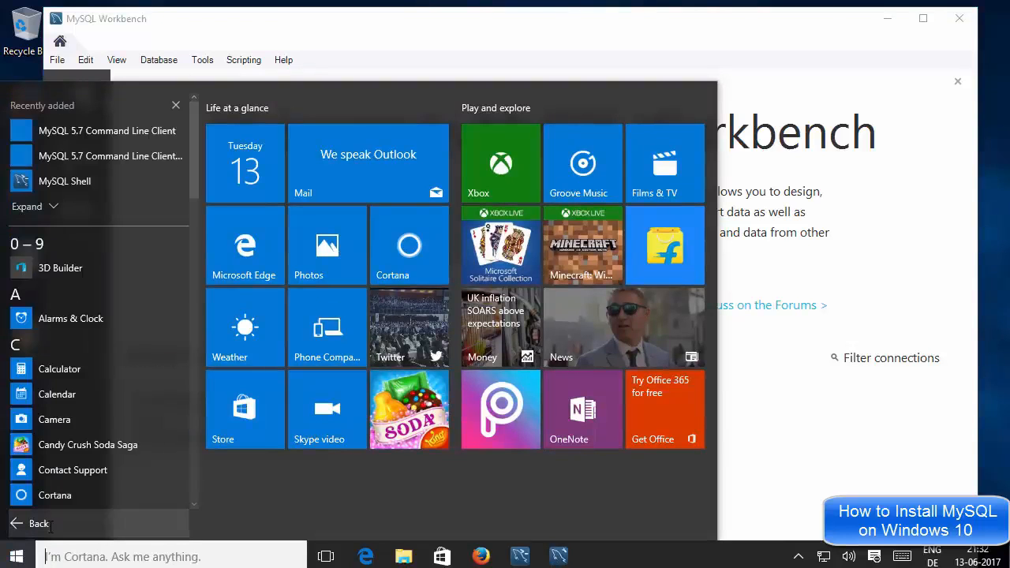
scroll(107, 399, down, 10)
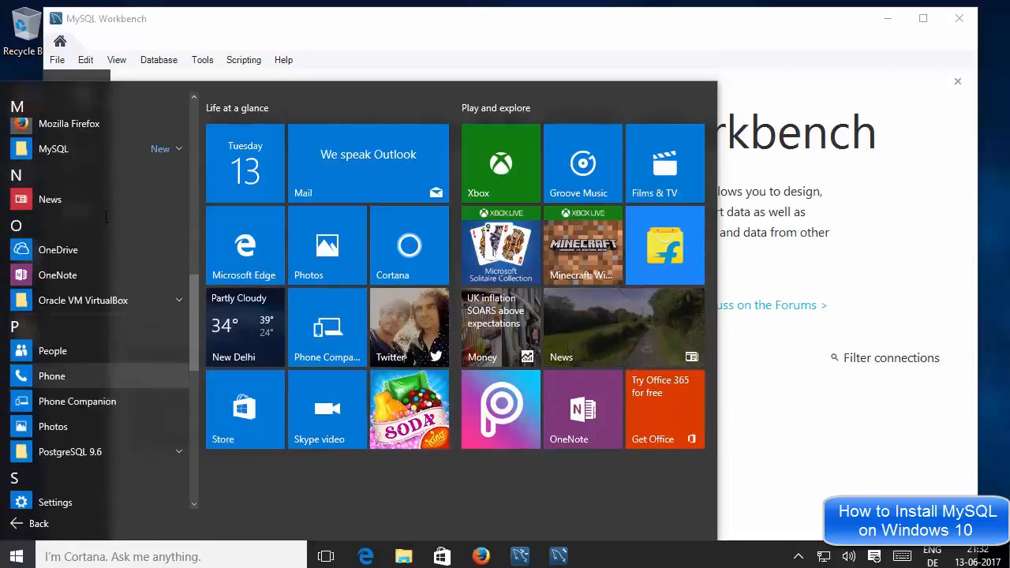
click(158, 149)
click(158, 149)
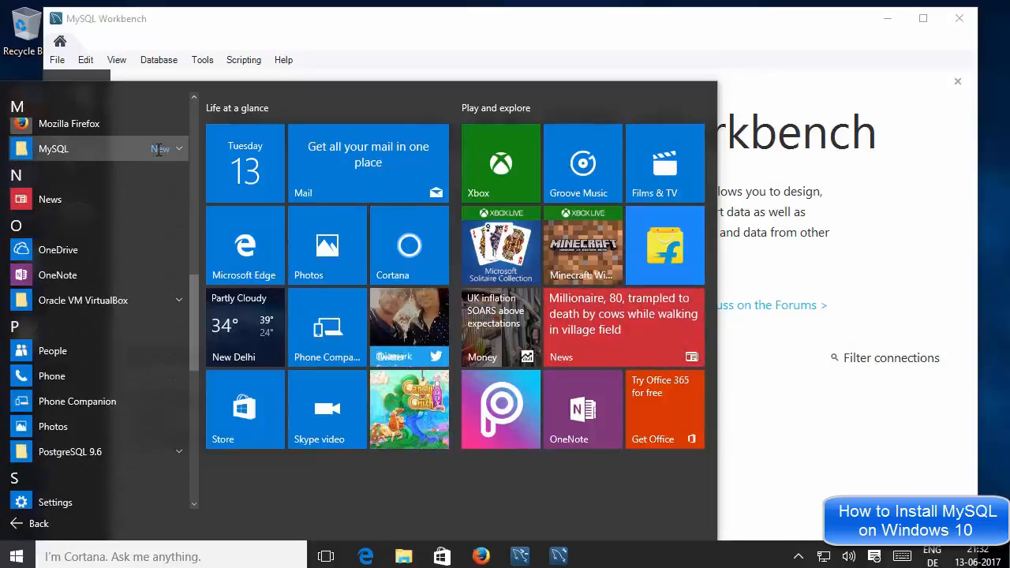
click(158, 149)
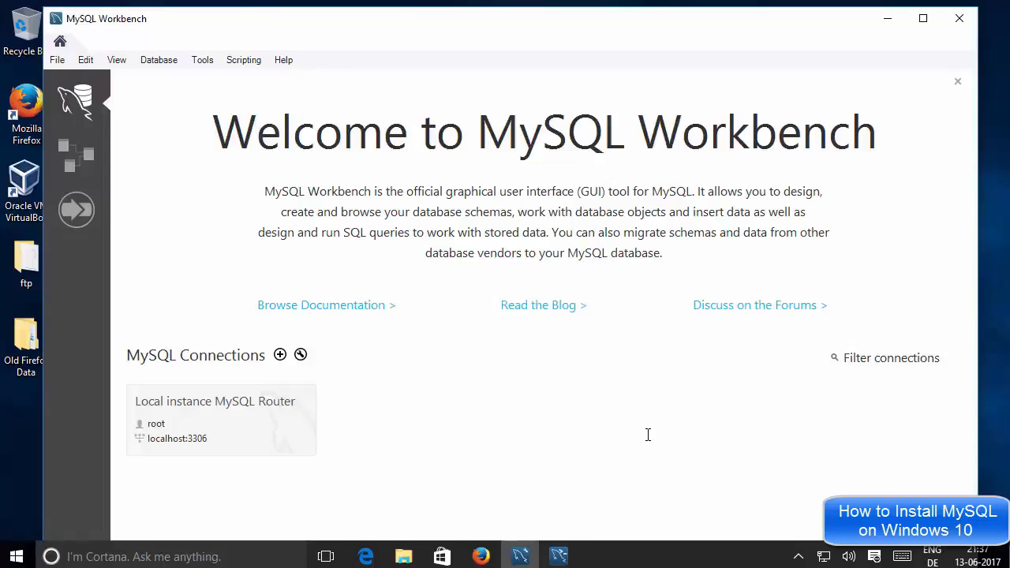
Bring the MySQL Shell console forward and close it, then open the Start menu
click(559, 557)
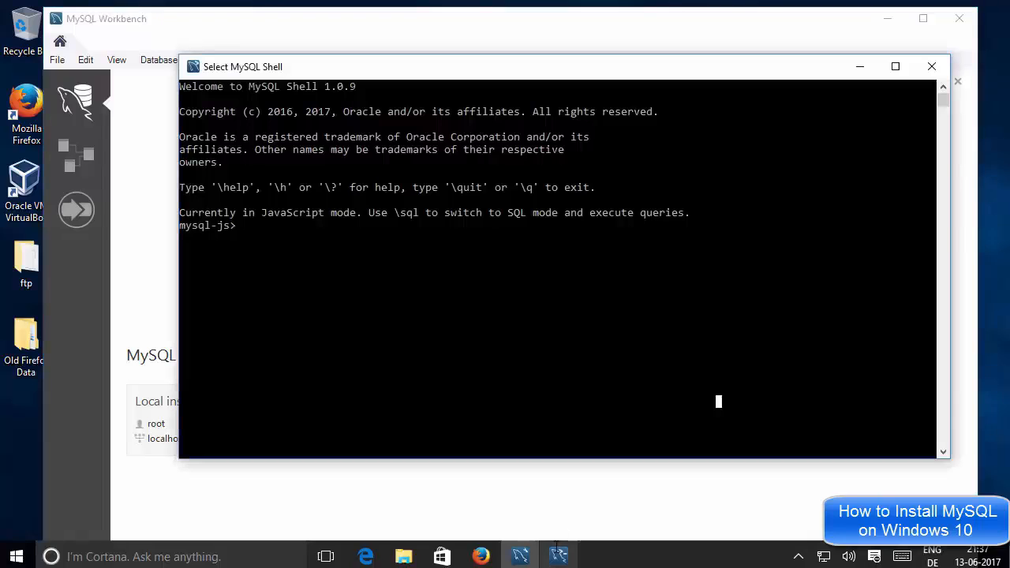
click(487, 496)
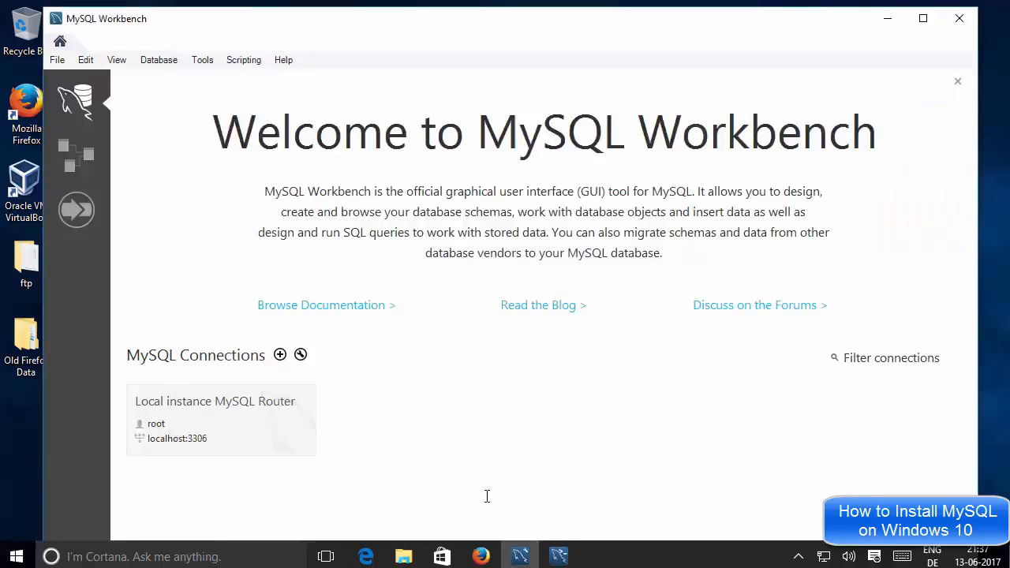
click(562, 545)
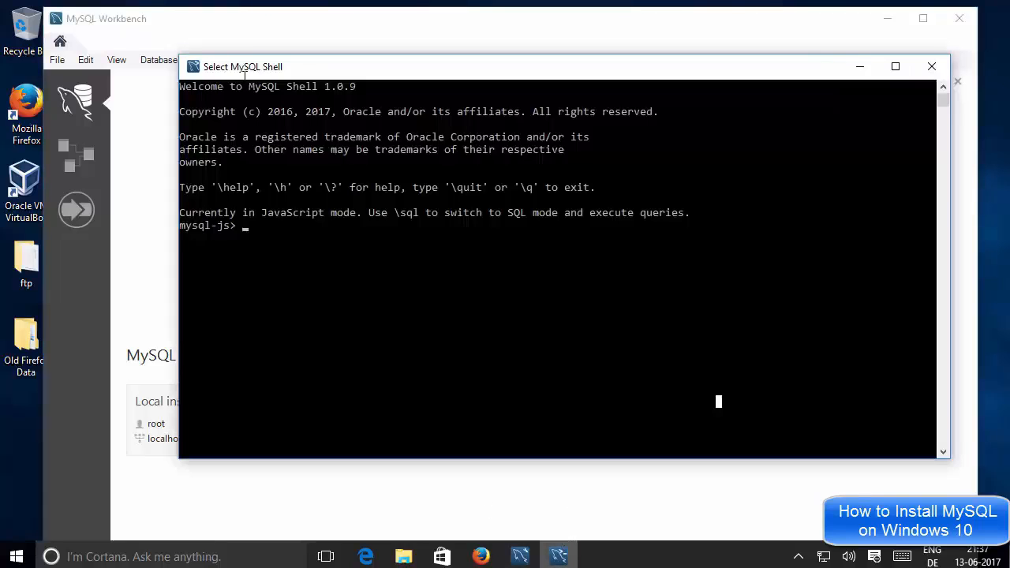
click(920, 71)
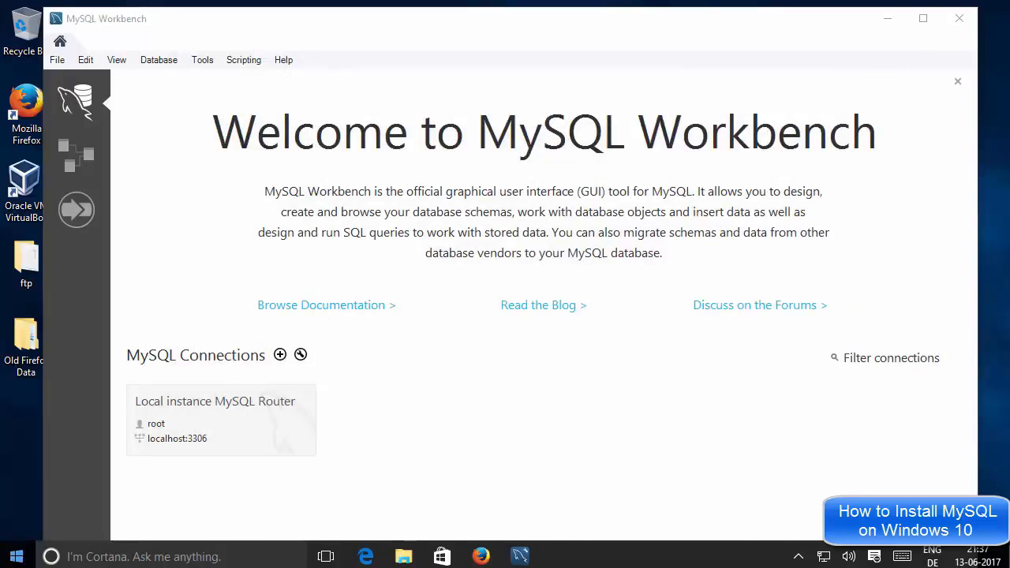
click(16, 556)
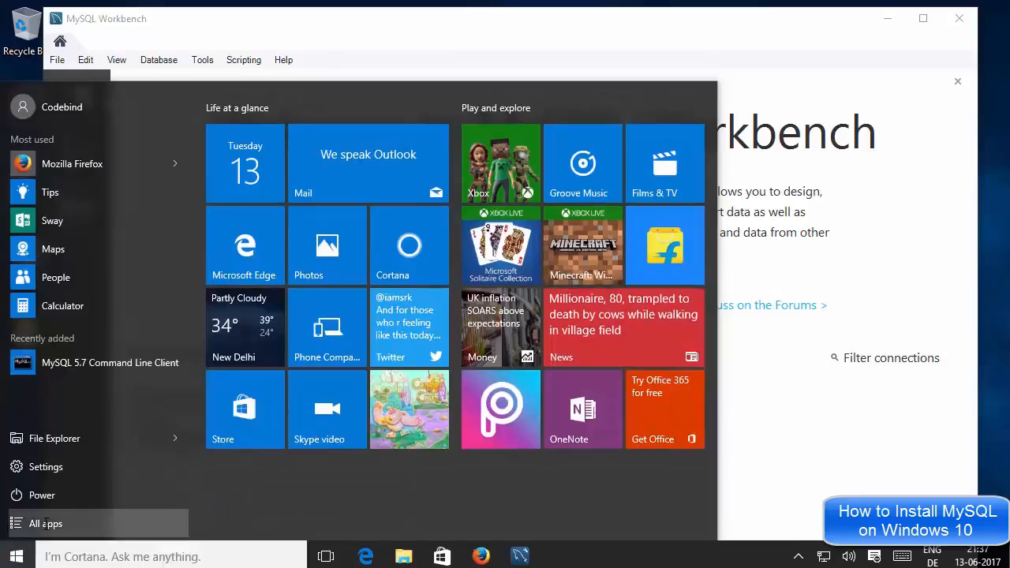
Launch MySQL 5.7 Command Line Client from the MySQL folder in All apps
click(45, 523)
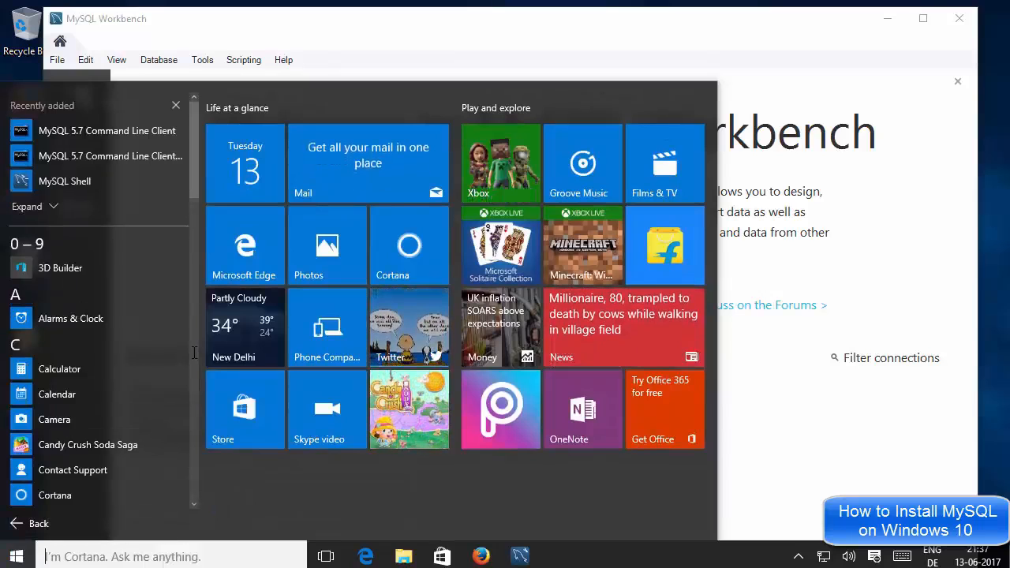
scroll(185, 351, down, 7)
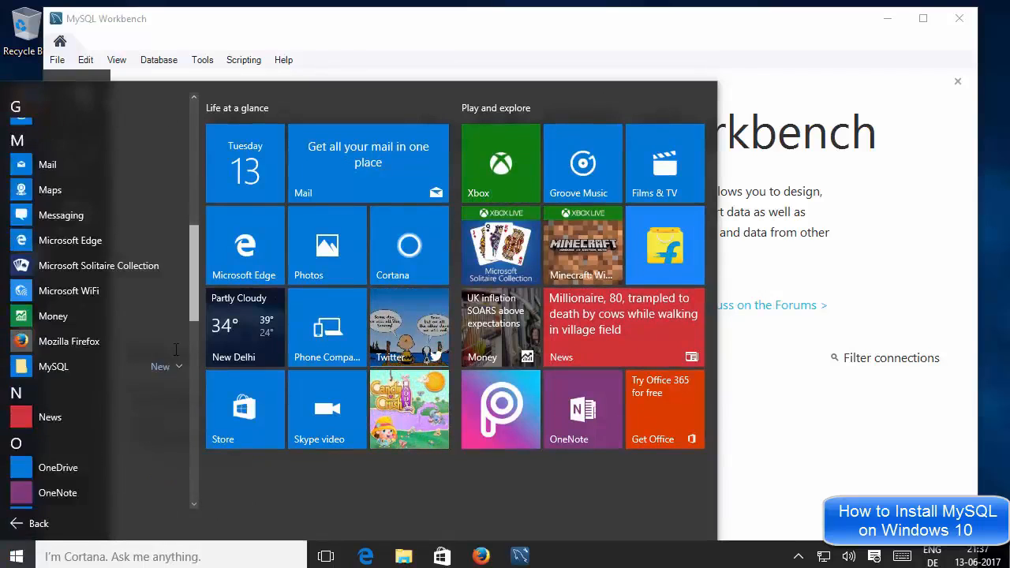
scroll(175, 350, down, 4)
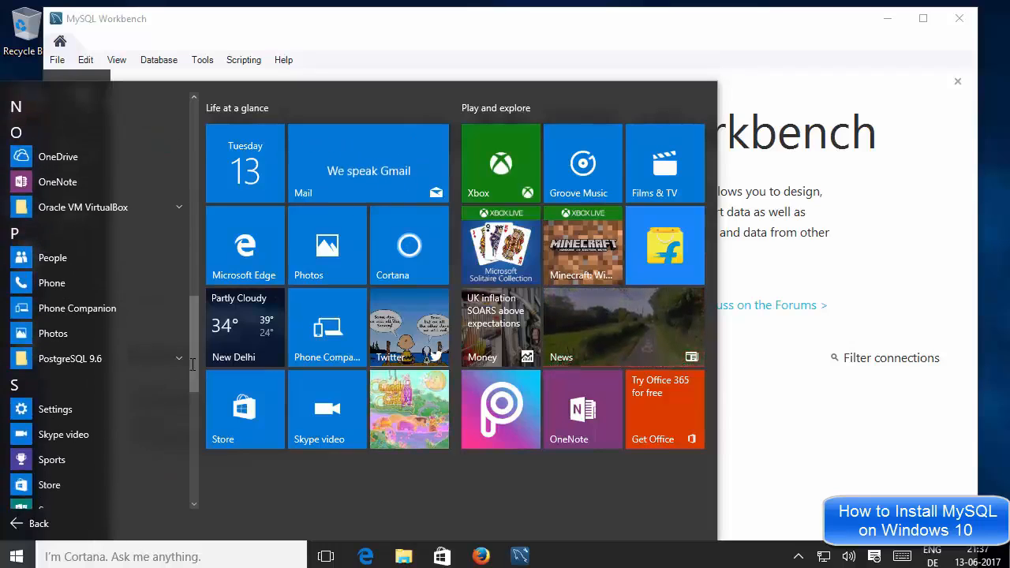
scroll(192, 365, up, 1)
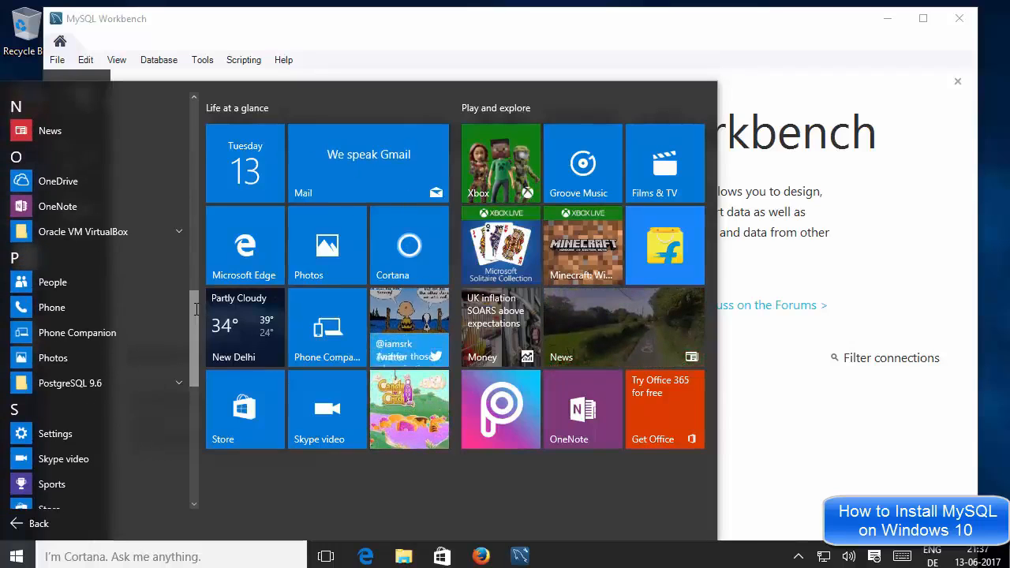
scroll(195, 309, up, 5)
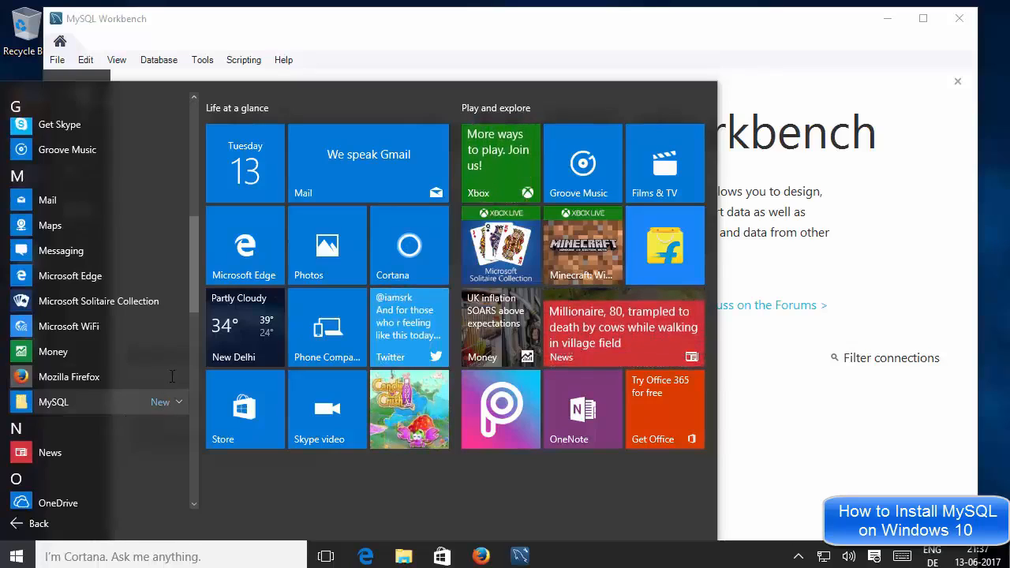
click(115, 401)
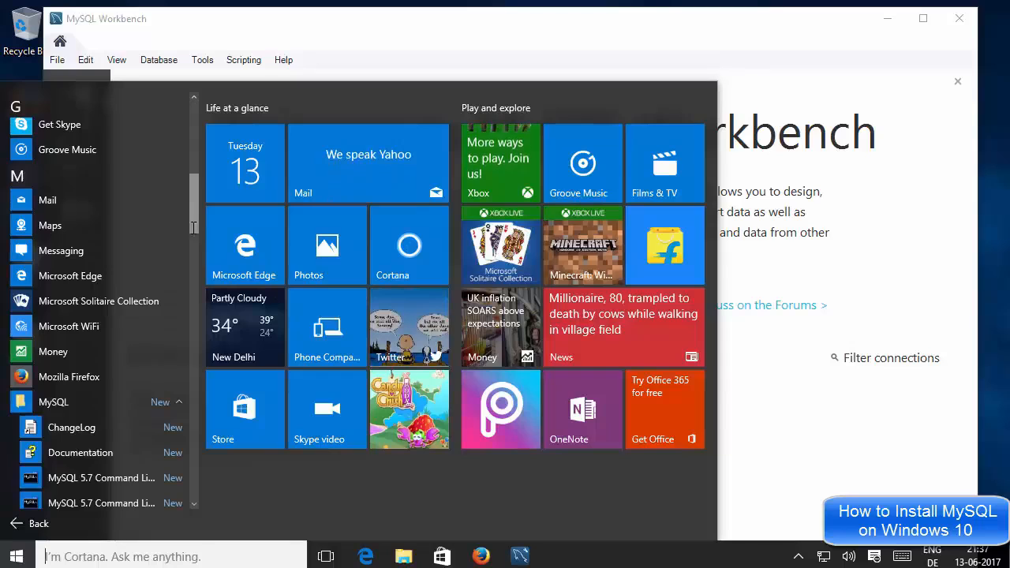
scroll(193, 227, down, 5)
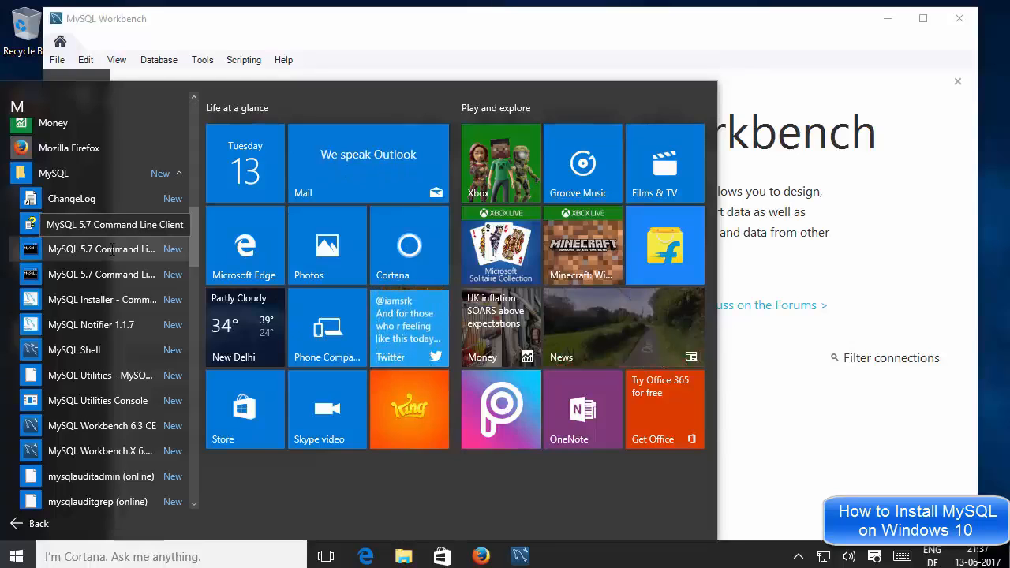
click(111, 250)
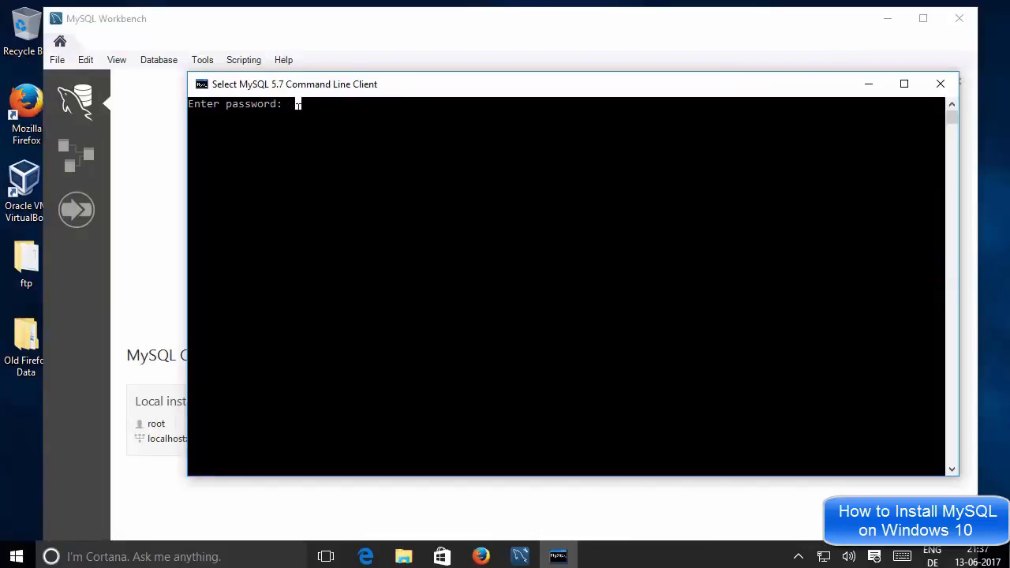
Log in by entering the root account password at the Enter password prompt
text(***)
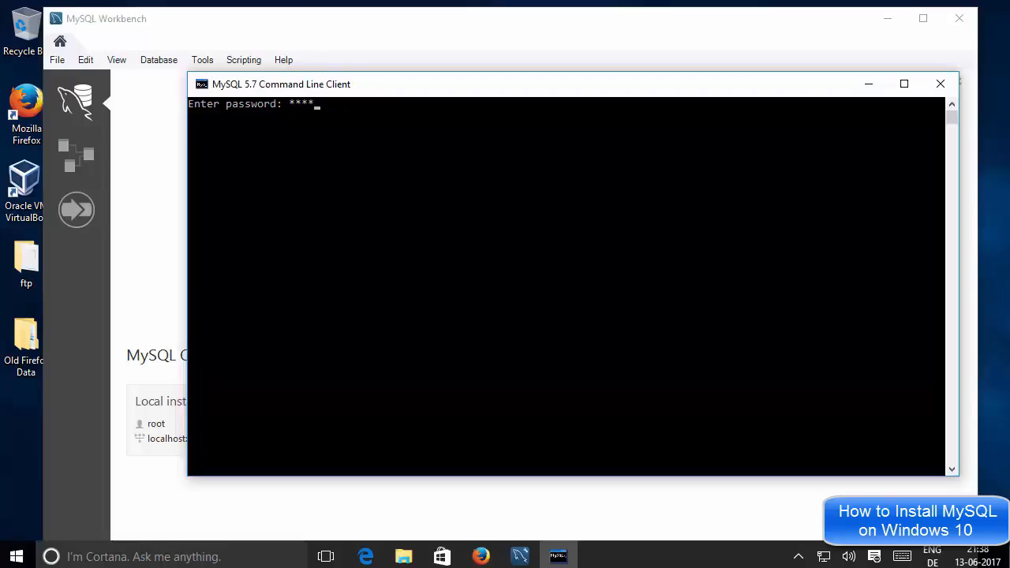
text(*)
key(Return)
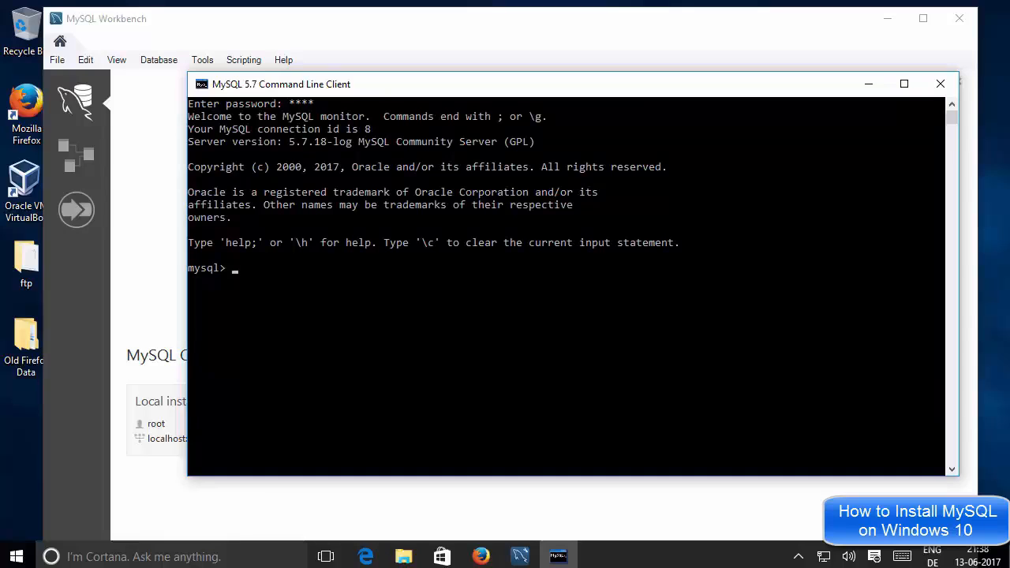
click(261, 279)
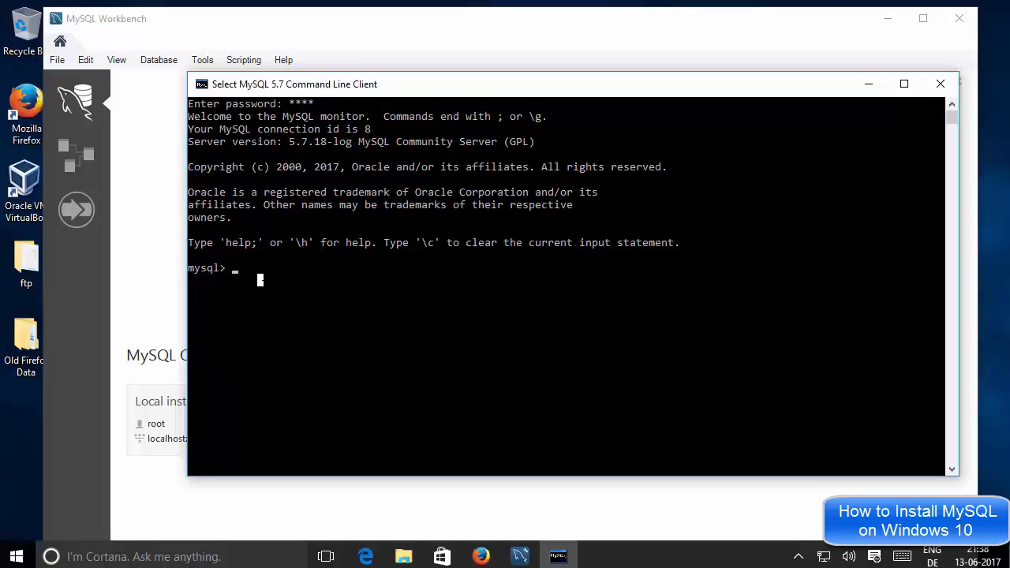
Run show databases; and highlight information_schema and world among the six databases listed
text(sho)
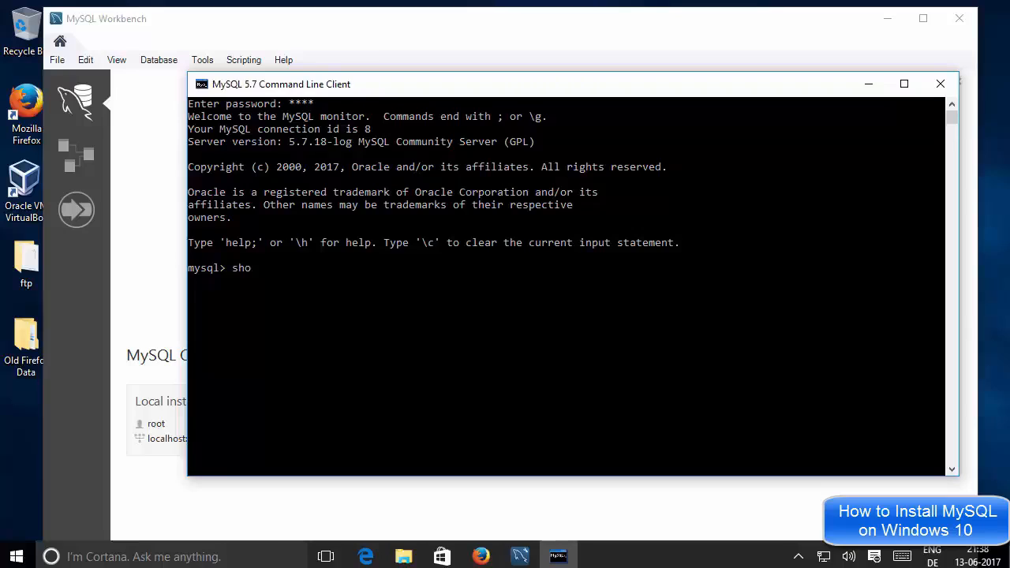
text(w databases;)
key(Return)
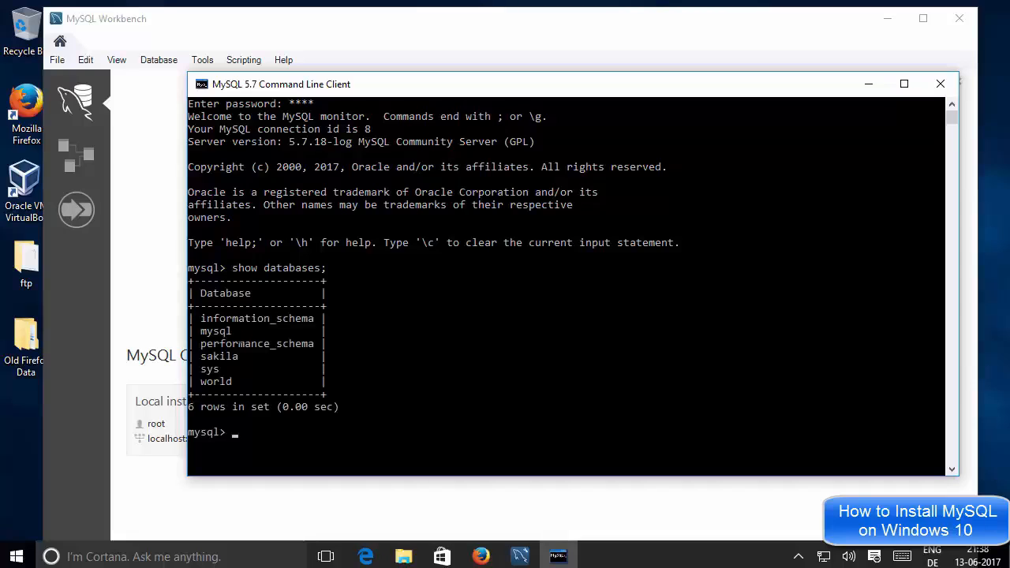
click(298, 318)
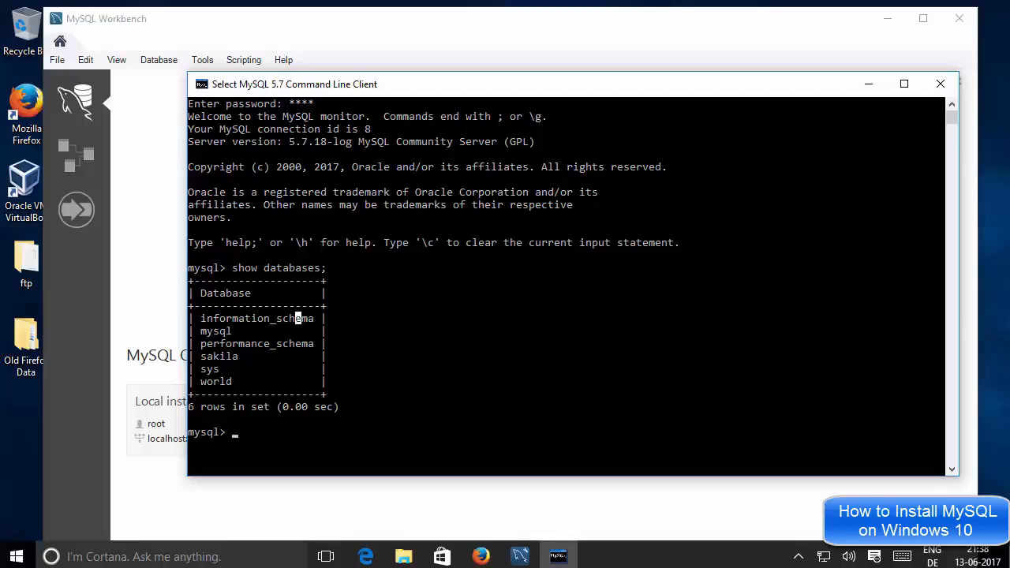
click(392, 305)
double_click(223, 382)
click(500, 344)
Switch to the world database, correcting the failed 'use warld;' to 'use world;'
text(use)
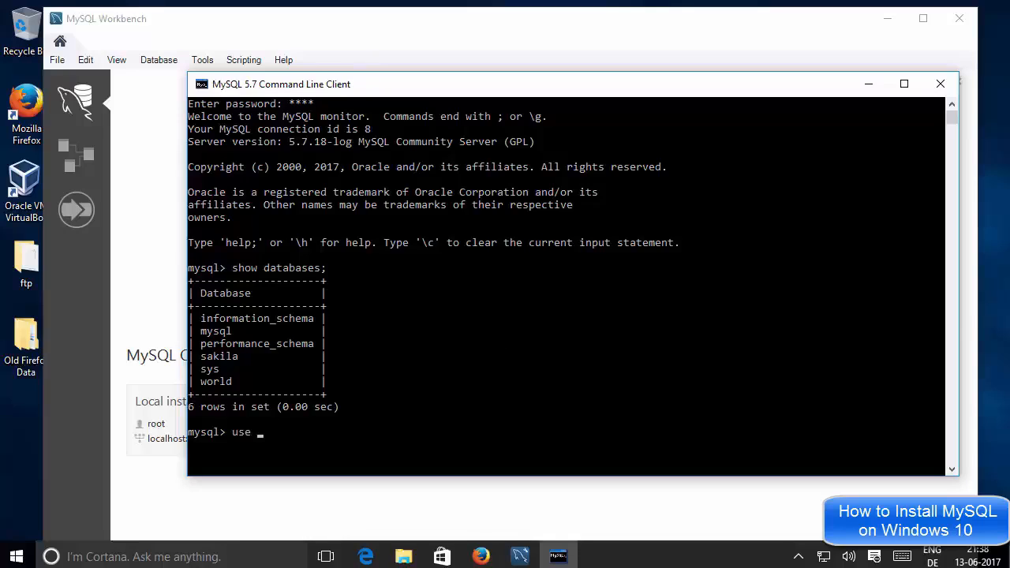
text( warld;)
key(Return)
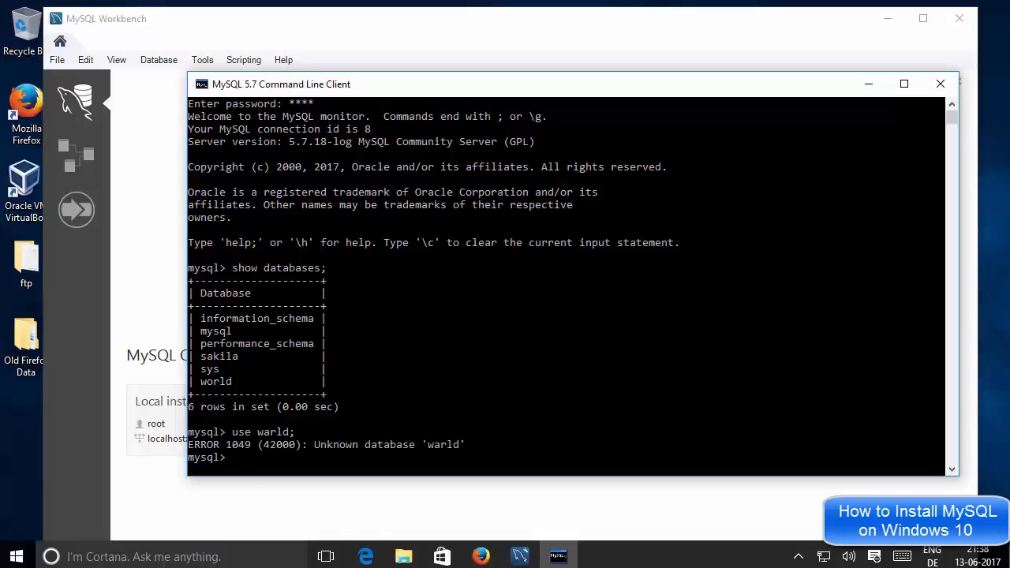
click(278, 406)
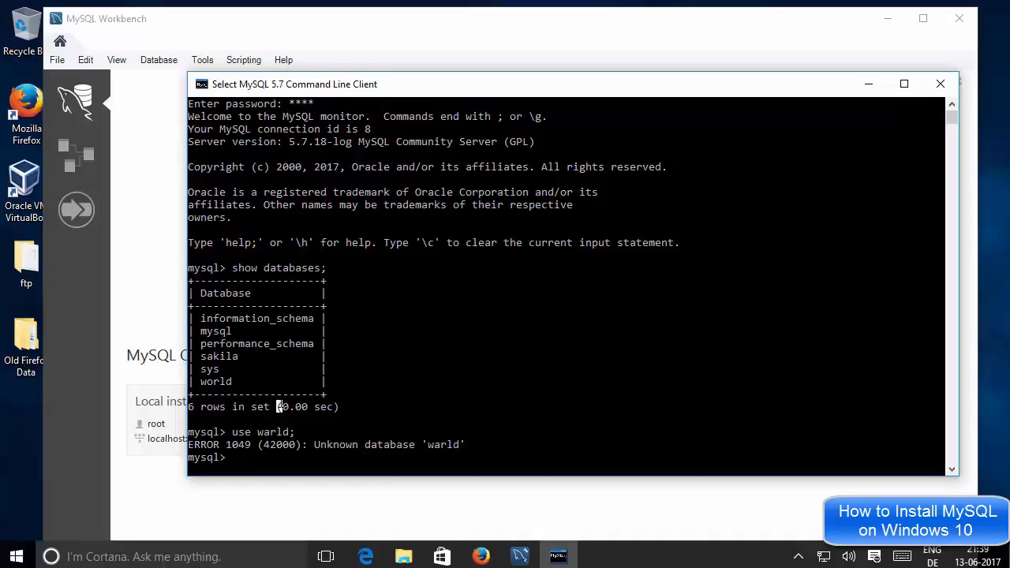
key(Up)
key(Left)
key(Left)
key(Left)
key(Left)
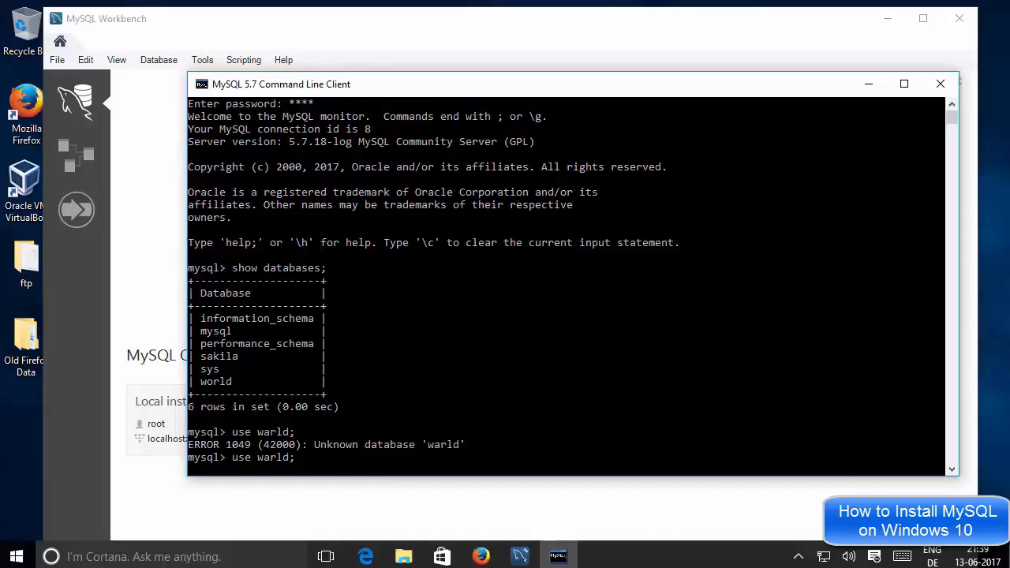
key(BackSpace)
text(o)
key(Return)
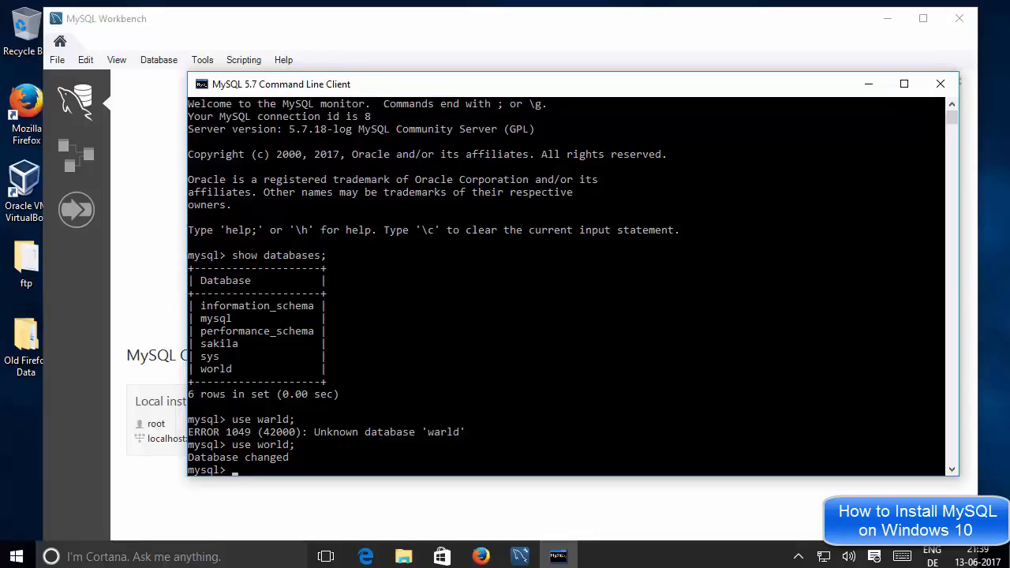
click(307, 444)
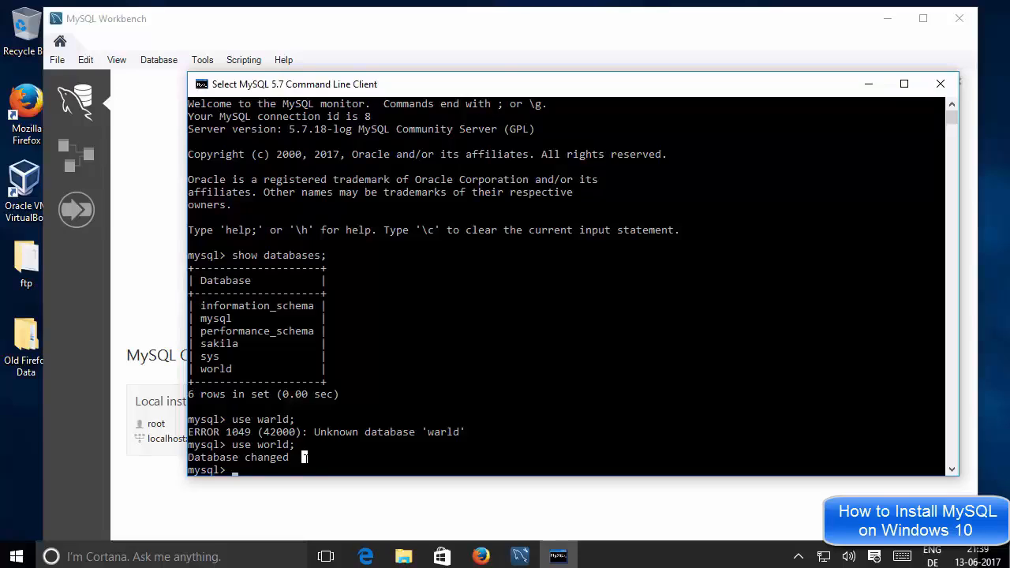
Run show tables; to list the world database's tables
text(show)
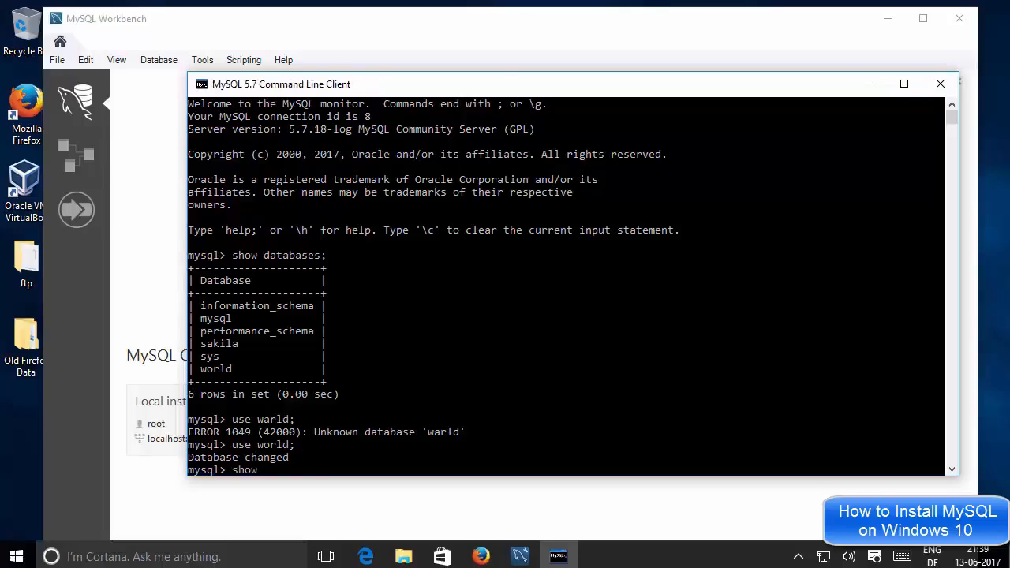
text( tables;)
click(316, 431)
key(Return)
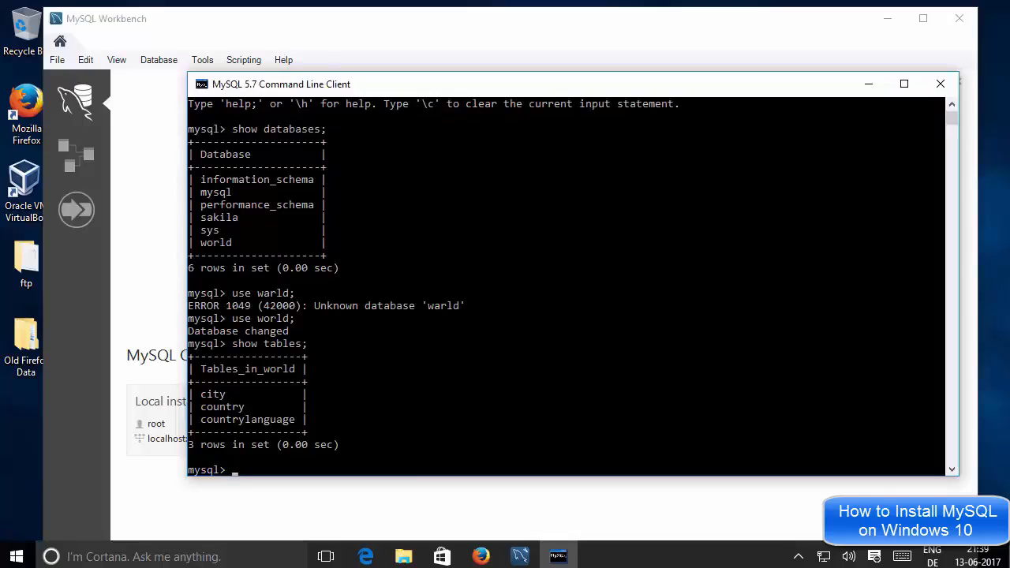
Highlight the city and country tables in the output, then bring MySQL Workbench to the front
click(223, 394)
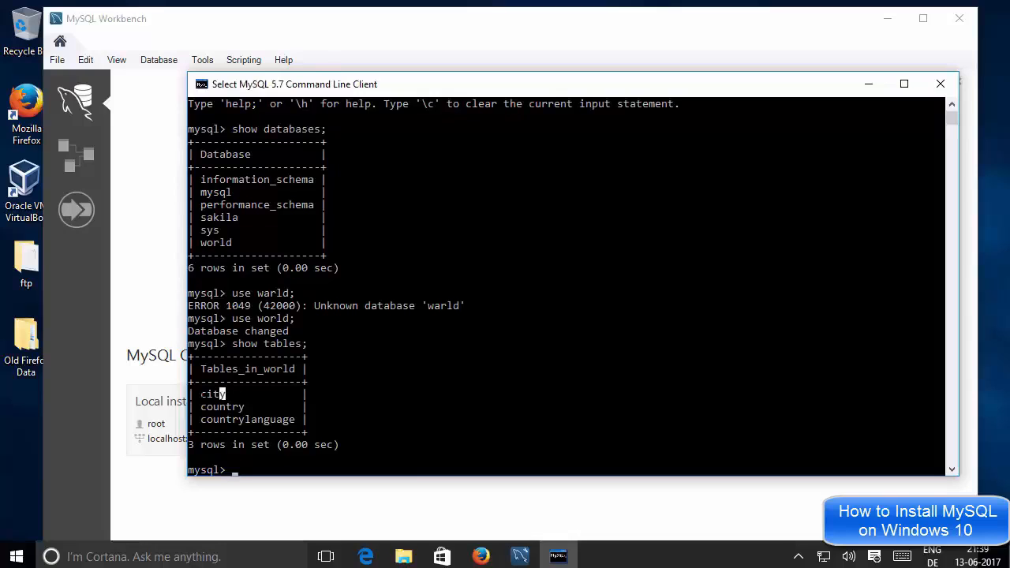
drag(222, 394, 197, 394)
click(222, 406)
click(171, 173)
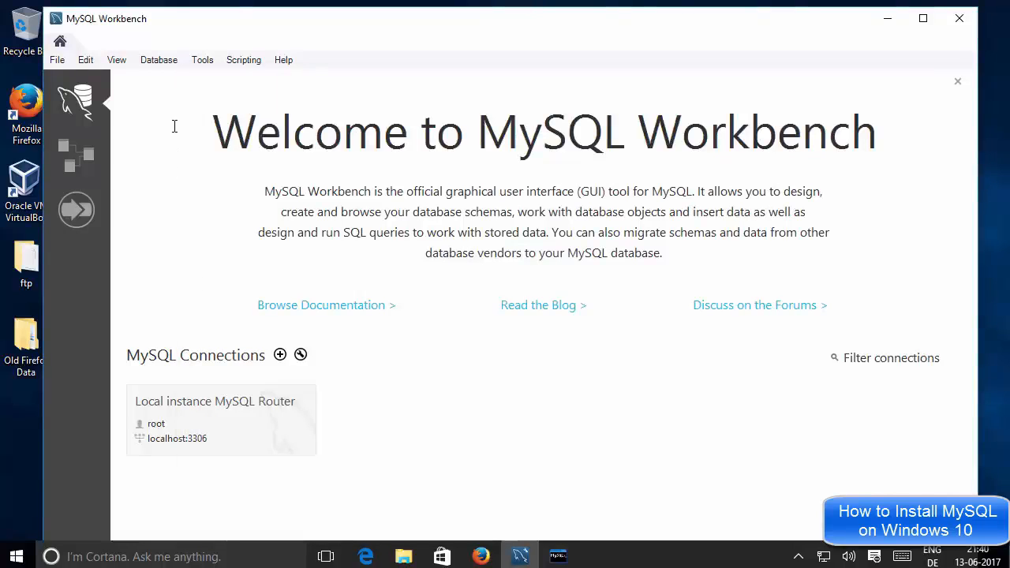
Choose Database > Connect to Database and drop down the Stored Connection list
click(156, 62)
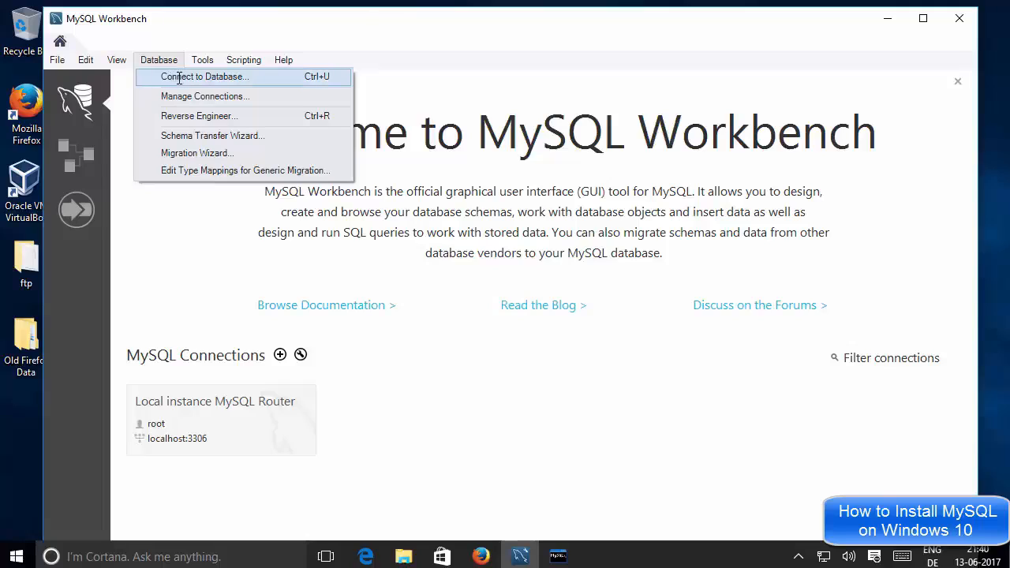
click(179, 77)
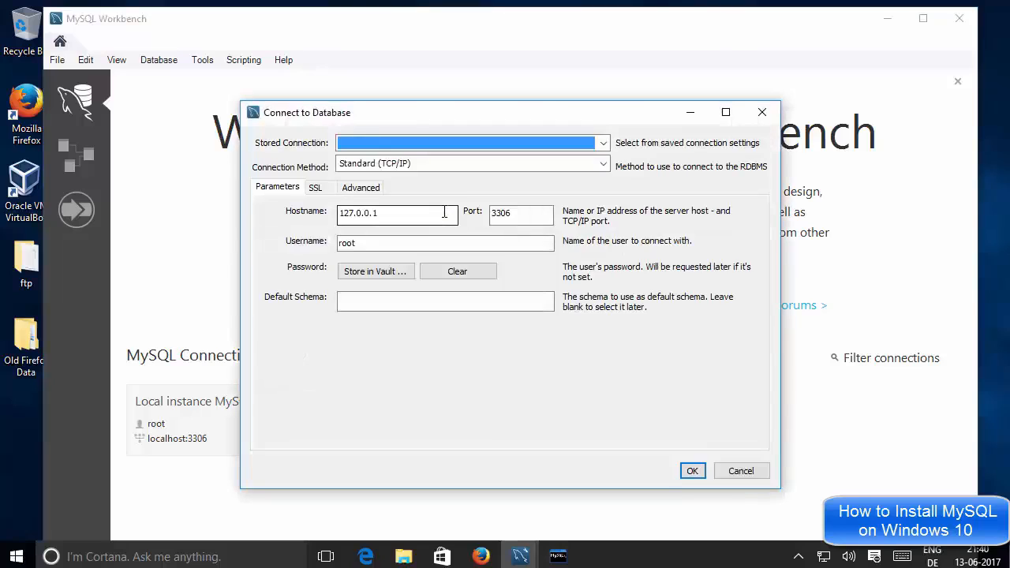
click(389, 140)
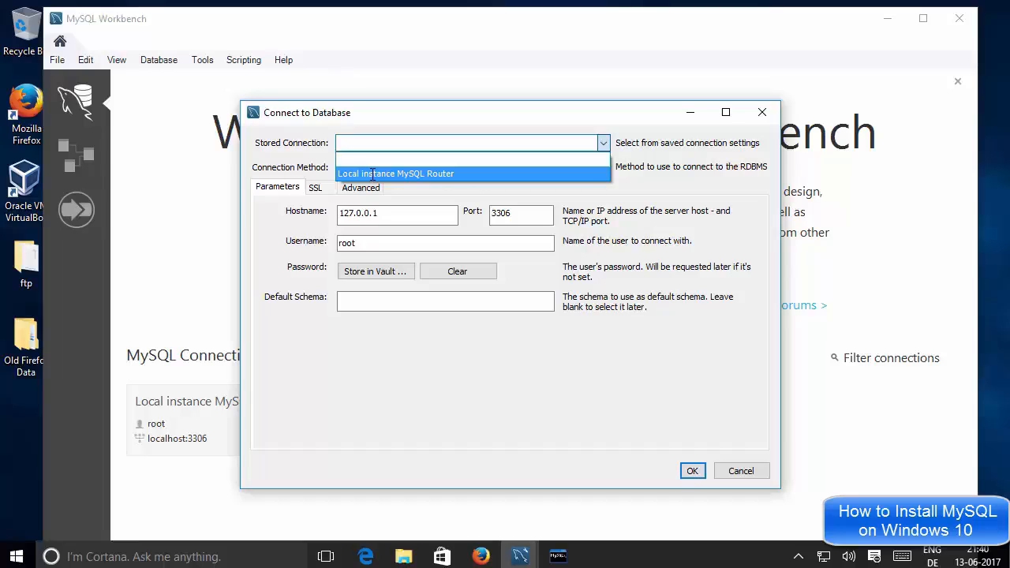
Pick the Local instance MySQL Router stored connection, store the root password in the vault, and connect
click(373, 175)
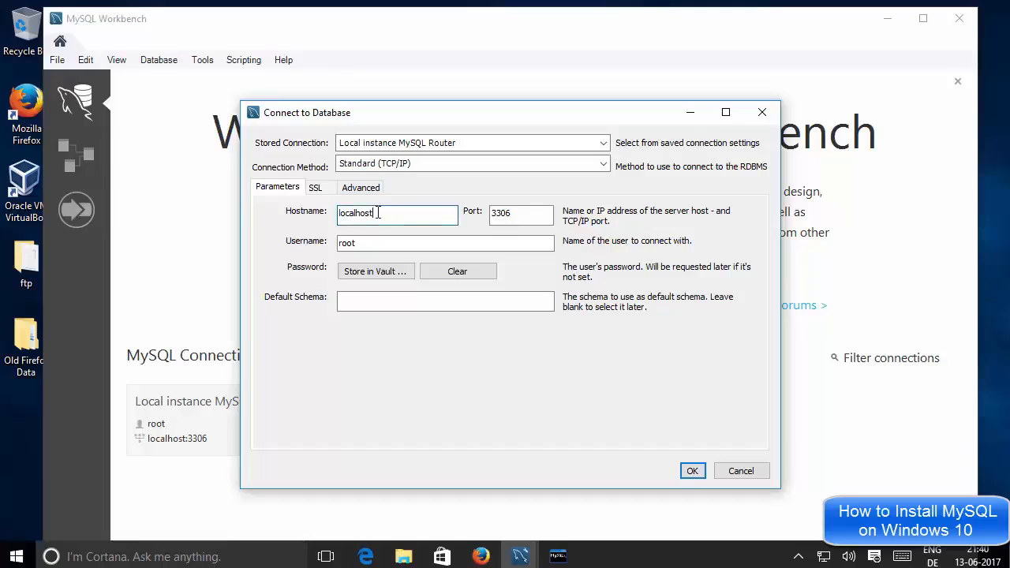
drag(377, 213, 338, 241)
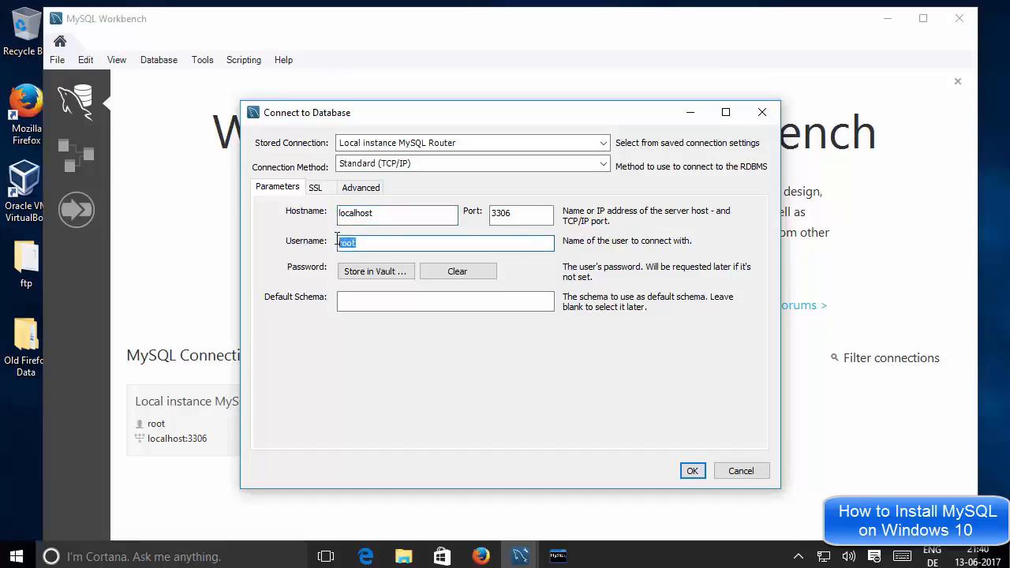
click(361, 273)
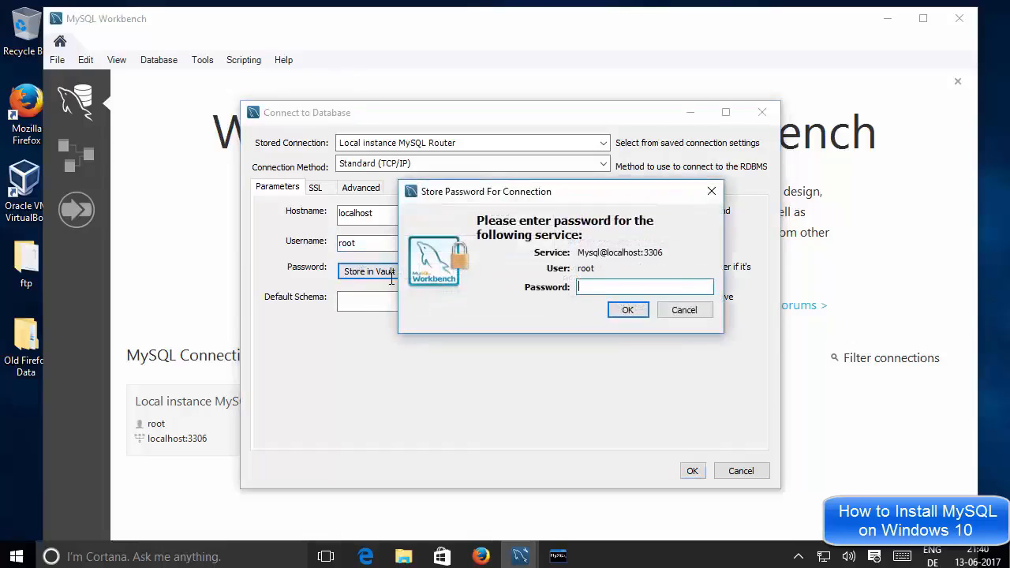
text(****)
click(628, 310)
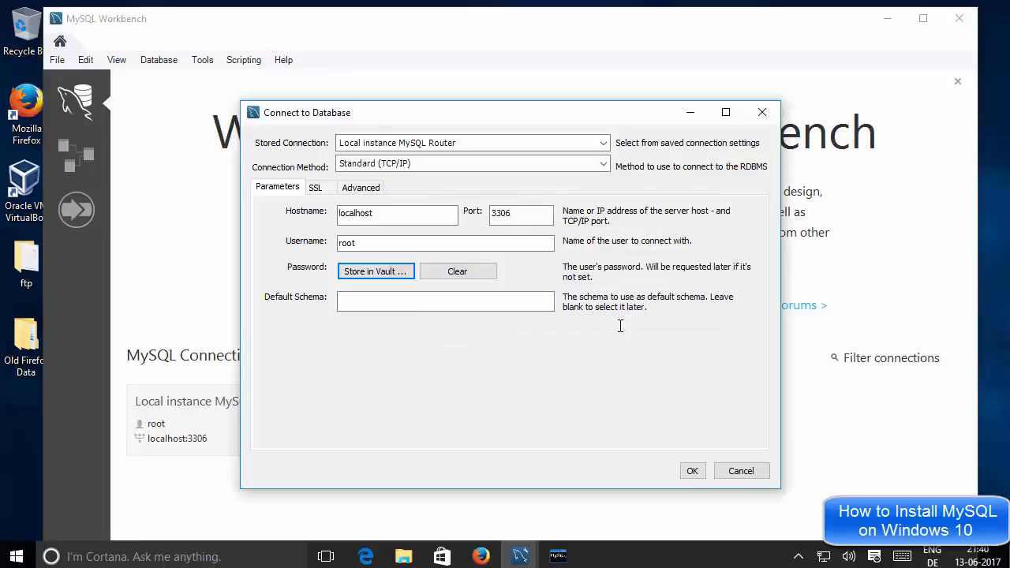
click(692, 471)
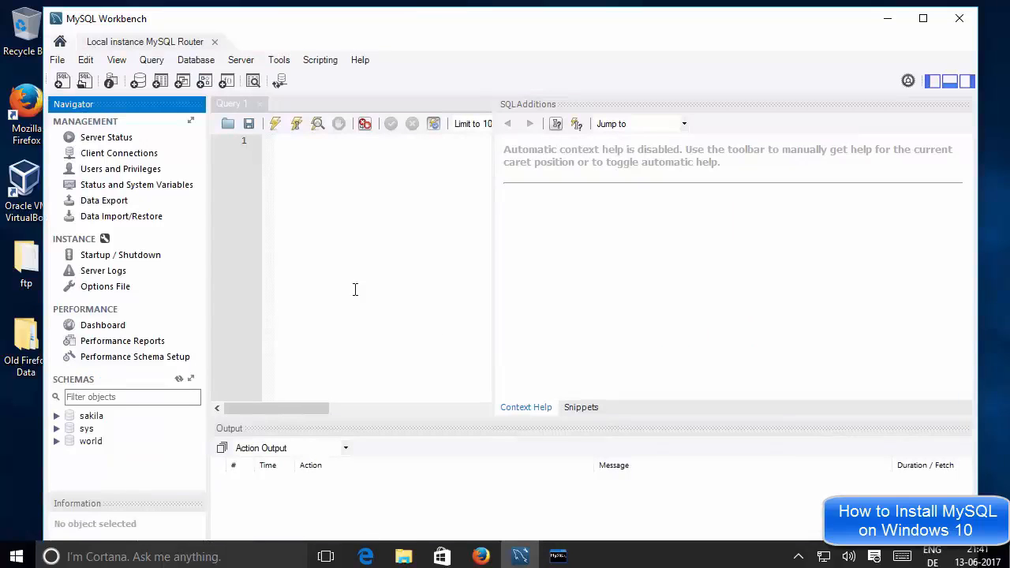
Widen the query editor and expand the world schema's Tables group in SCHEMAS
click(418, 244)
drag(493, 261, 797, 272)
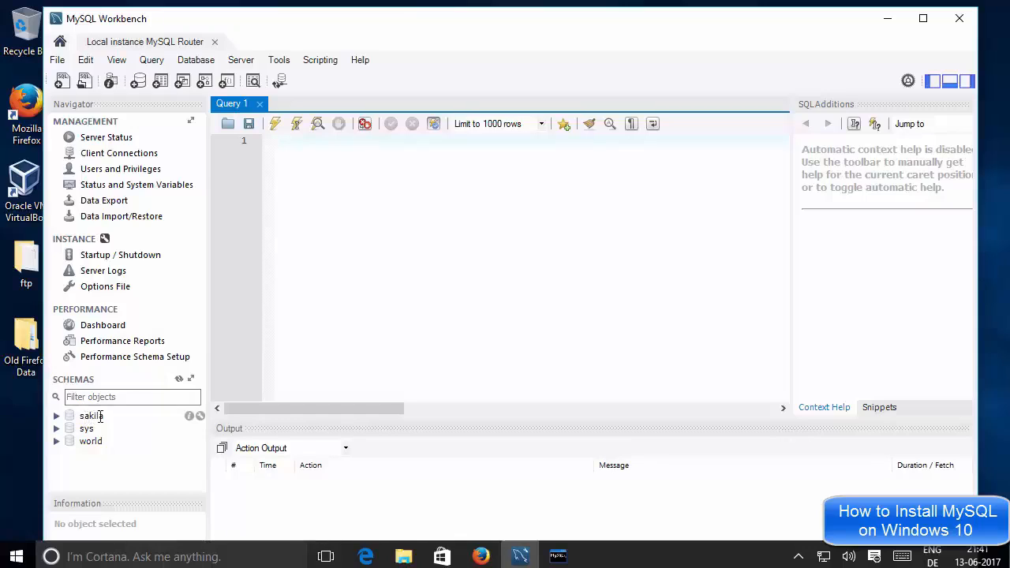
double_click(91, 442)
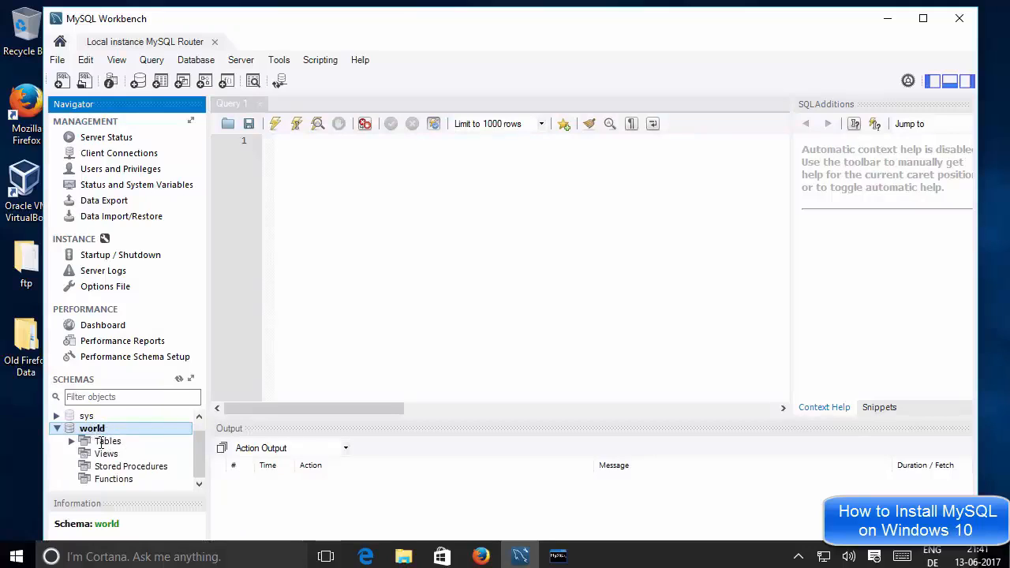
click(96, 430)
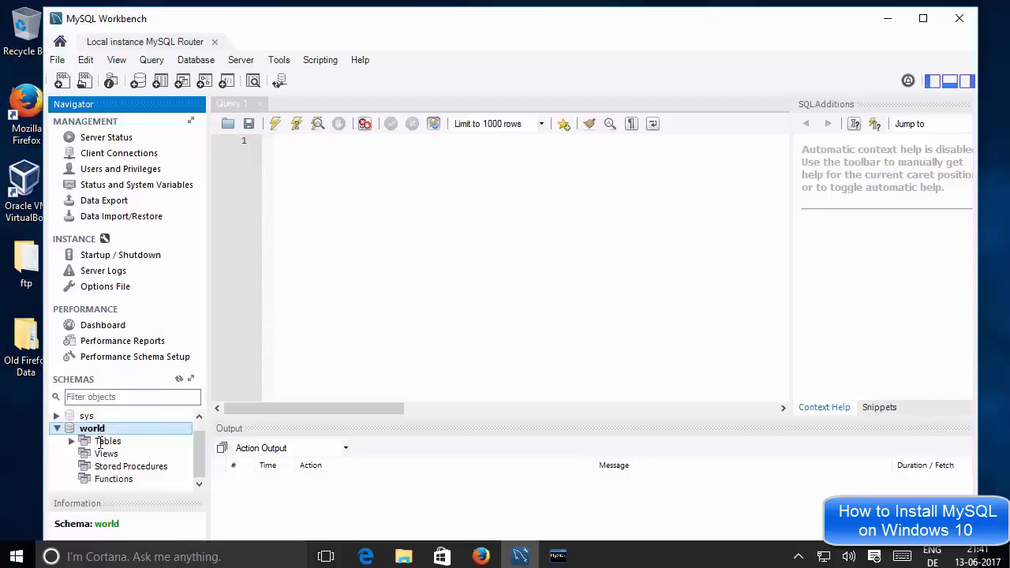
click(101, 443)
double_click(100, 442)
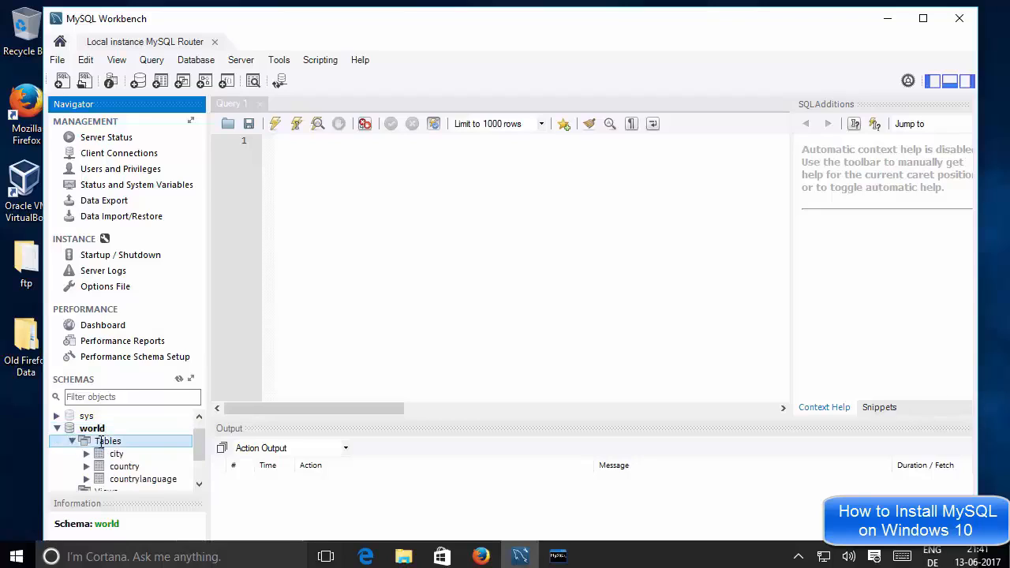
Select the city and countrylanguage tables and expand countrylanguage
drag(200, 446, 203, 463)
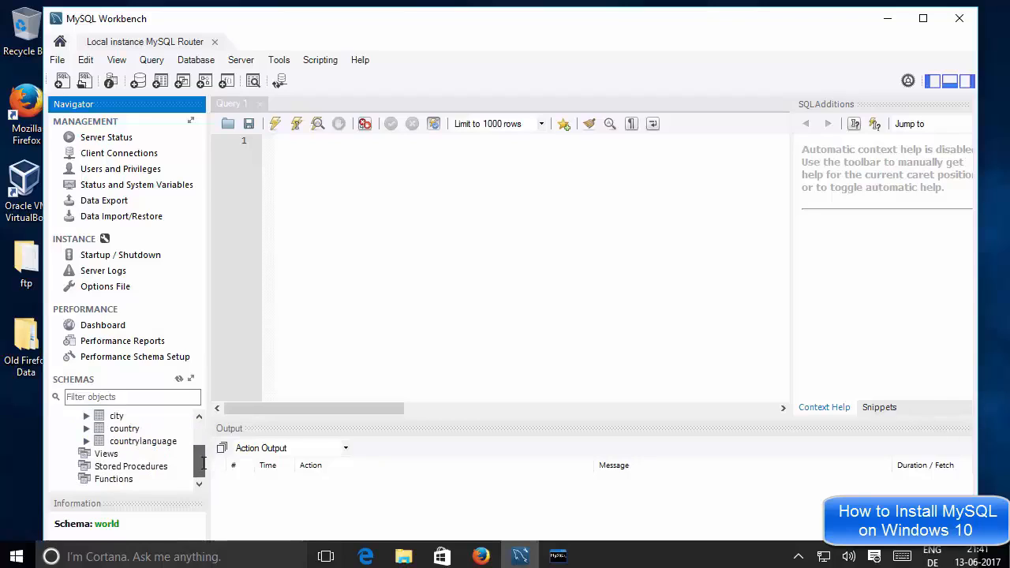
click(116, 417)
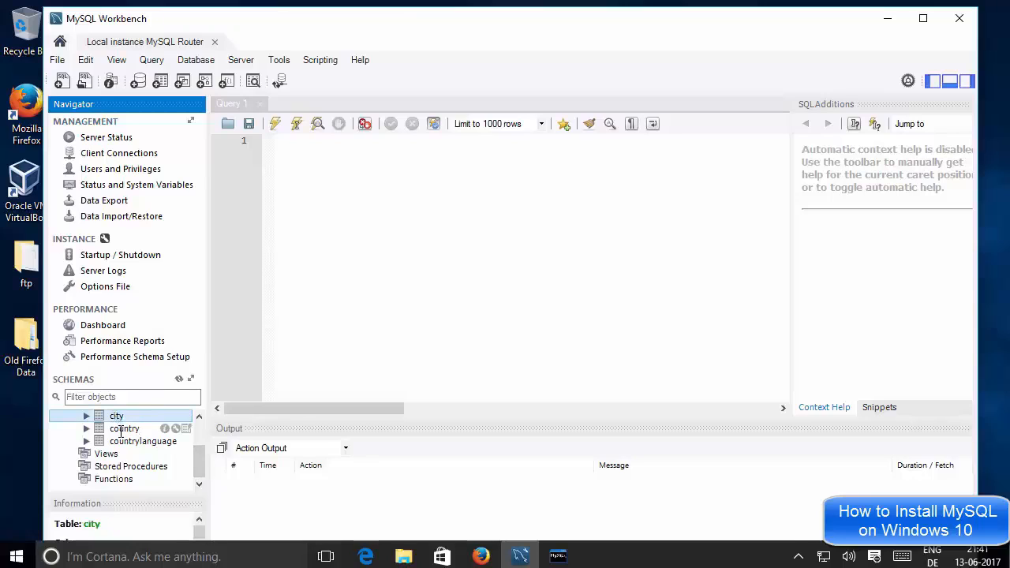
click(121, 430)
double_click(143, 441)
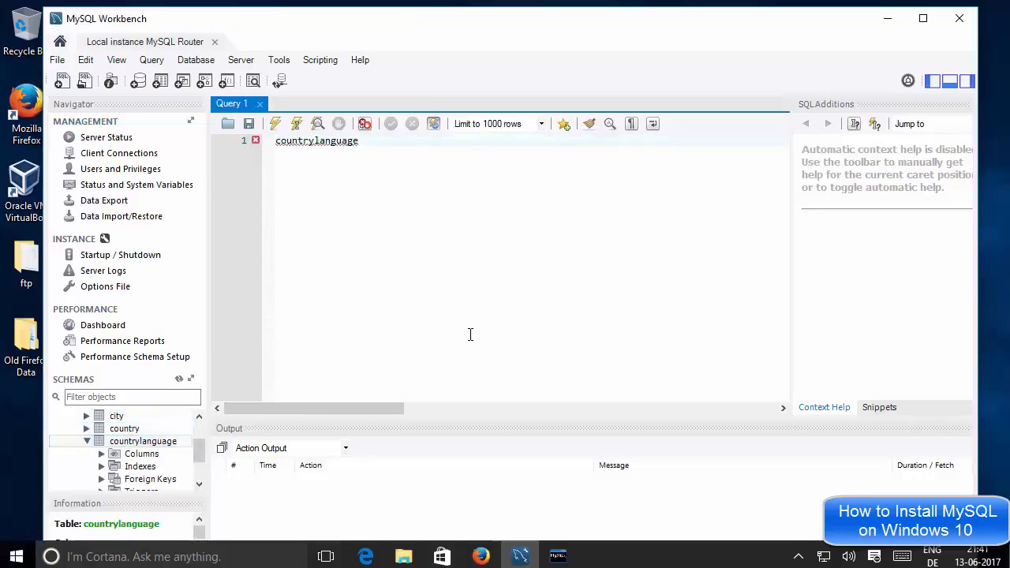